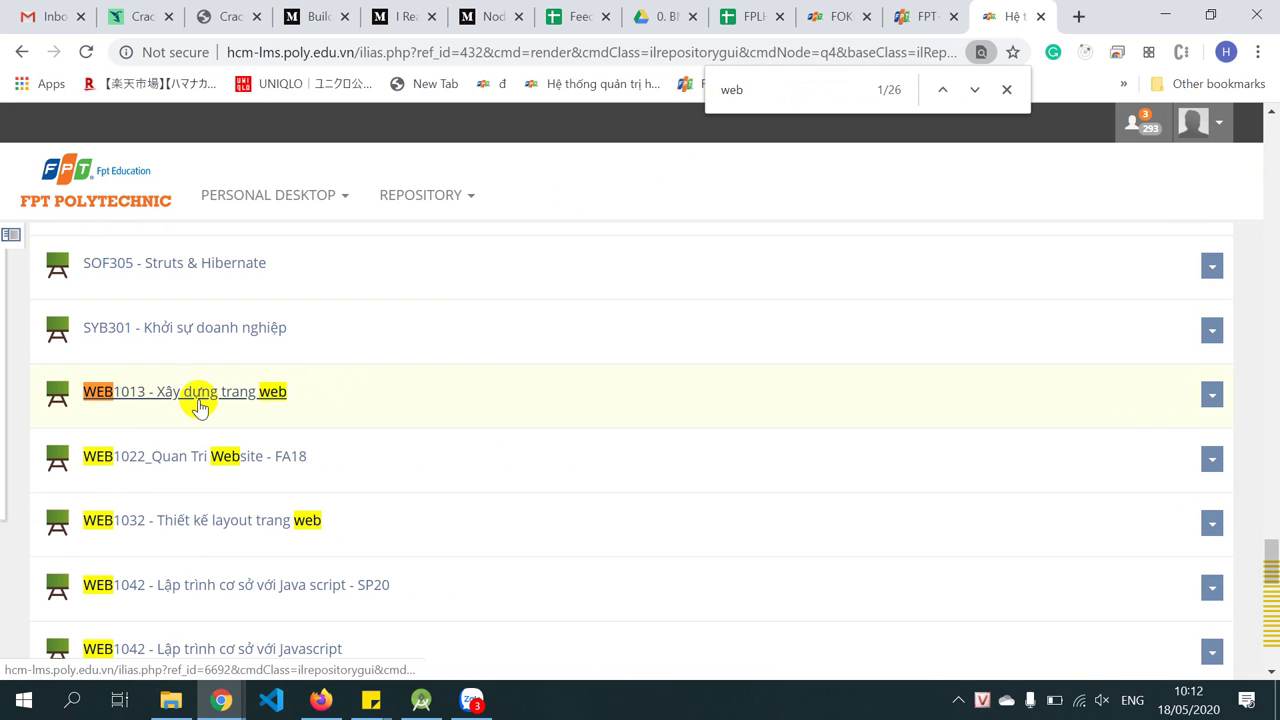
Open the WEB1013 - Xây dựng trang web course and examine the materials of its Buổi 1 session
click(200, 400)
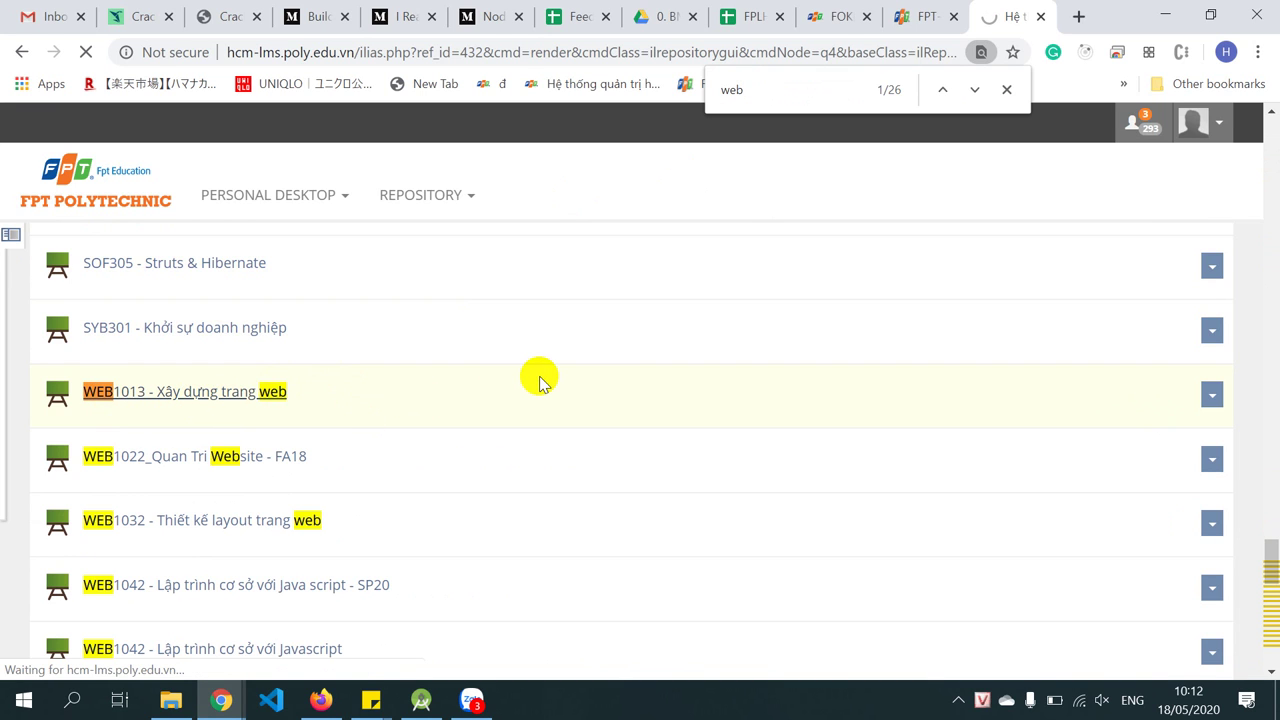
scroll(540, 383, down, 3)
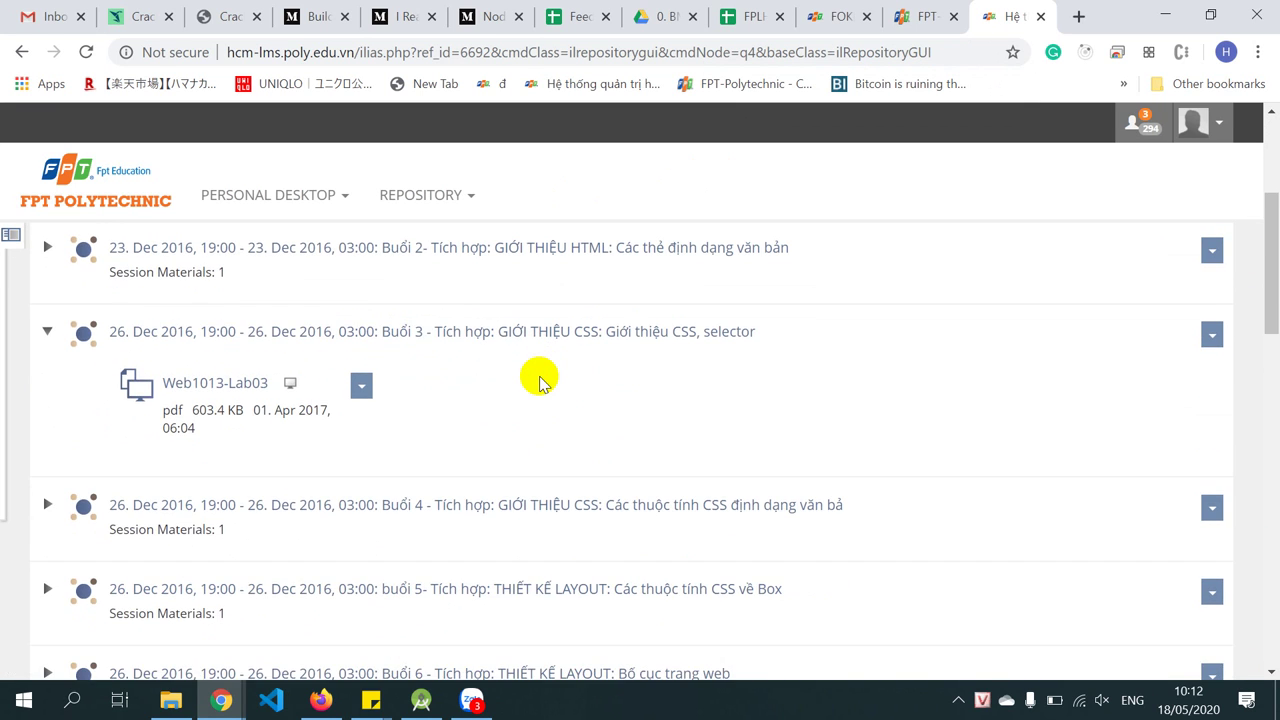
scroll(540, 383, up, 3)
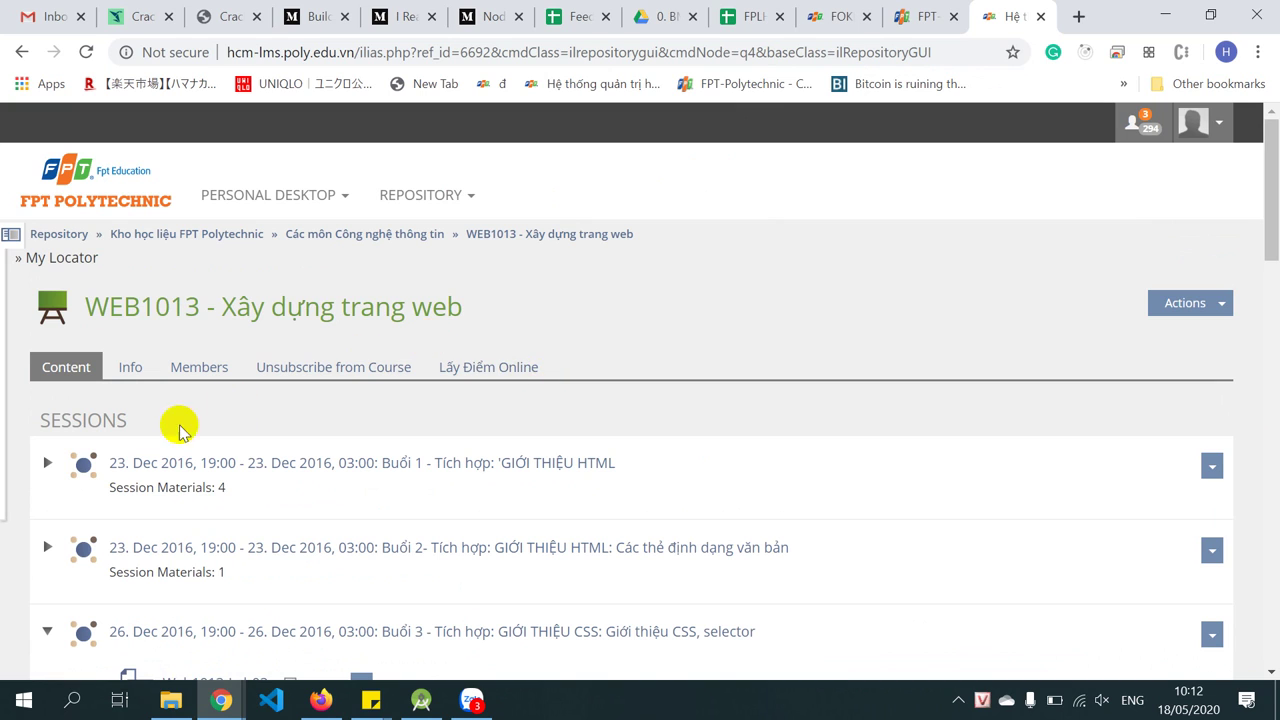
click(228, 462)
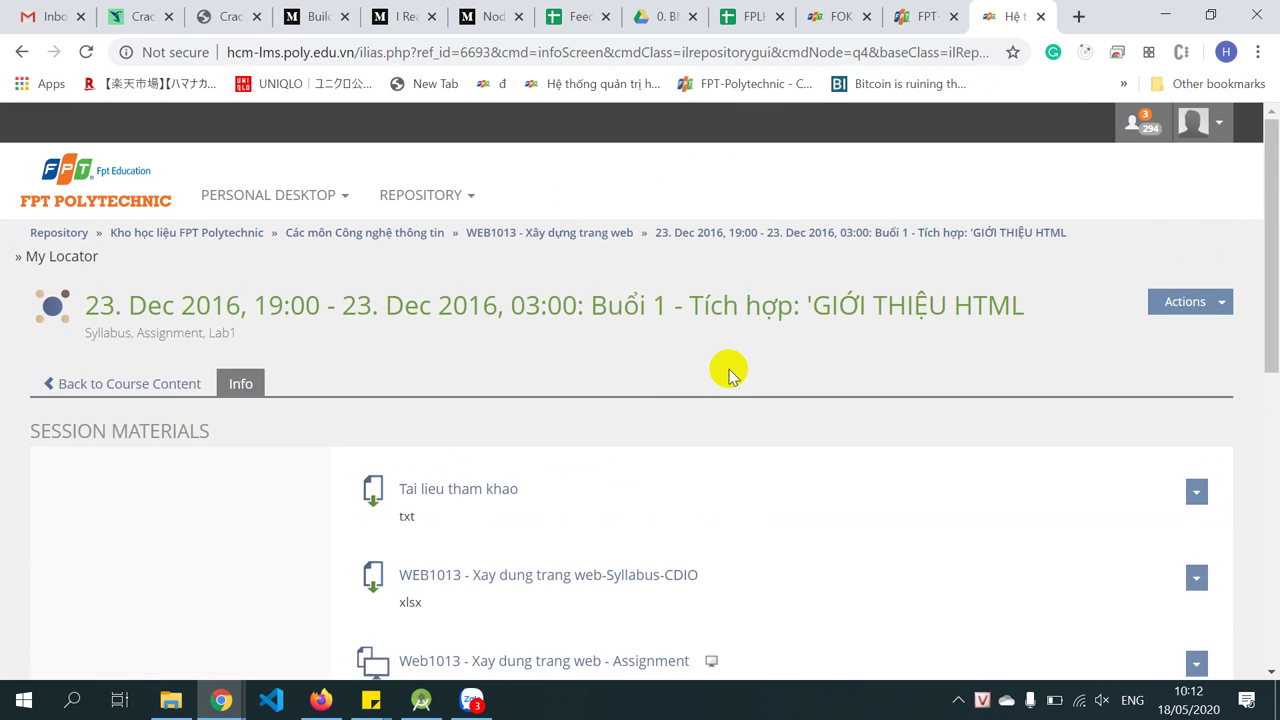
scroll(575, 297, down, 2)
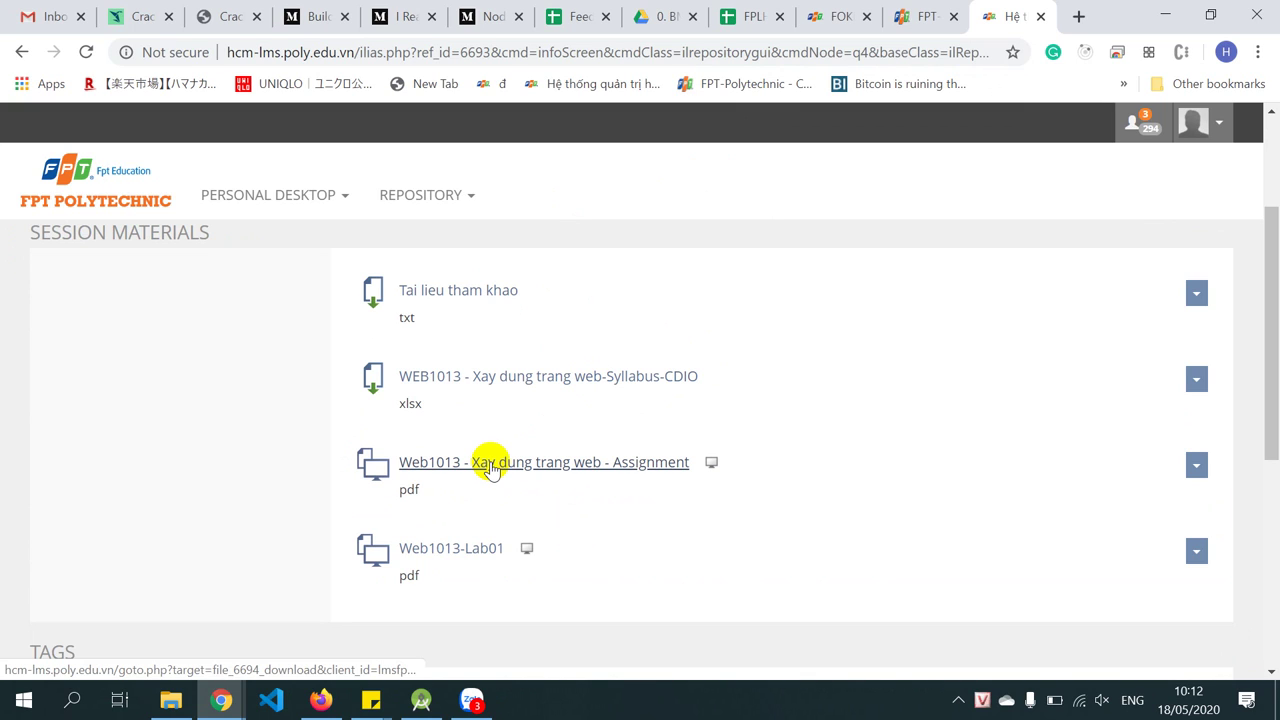
click(241, 379)
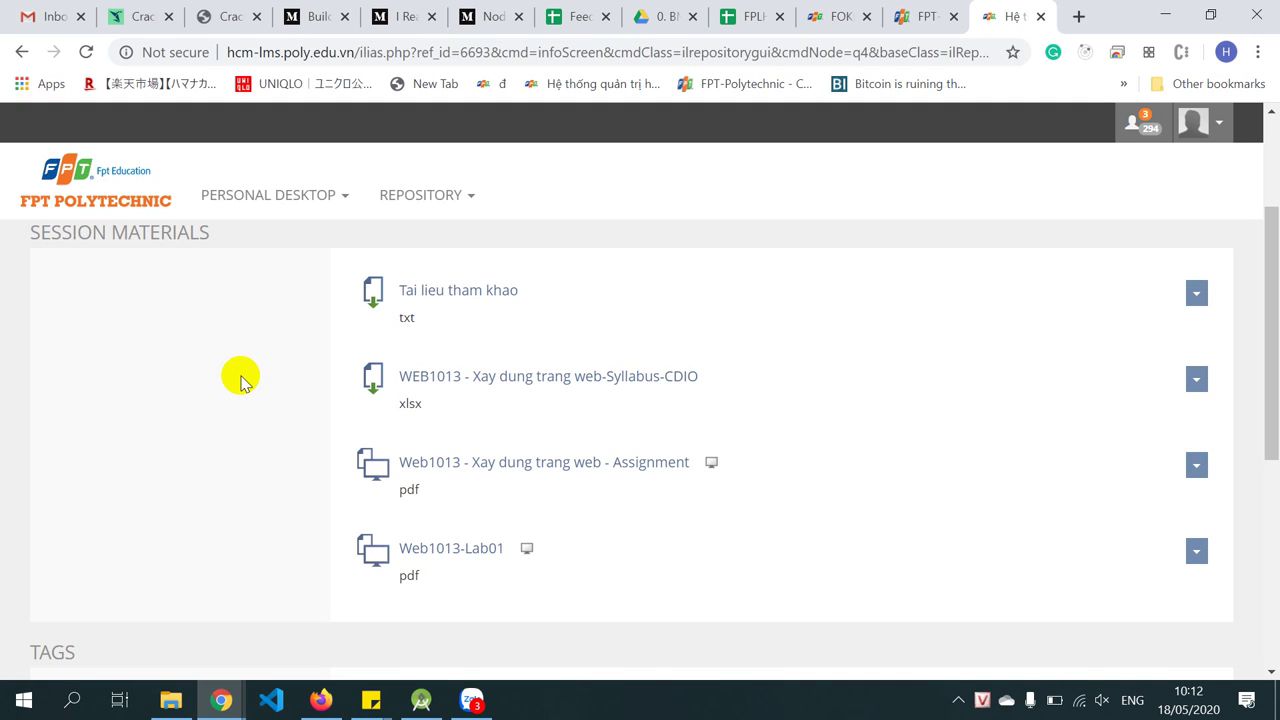
scroll(229, 331, up, 2)
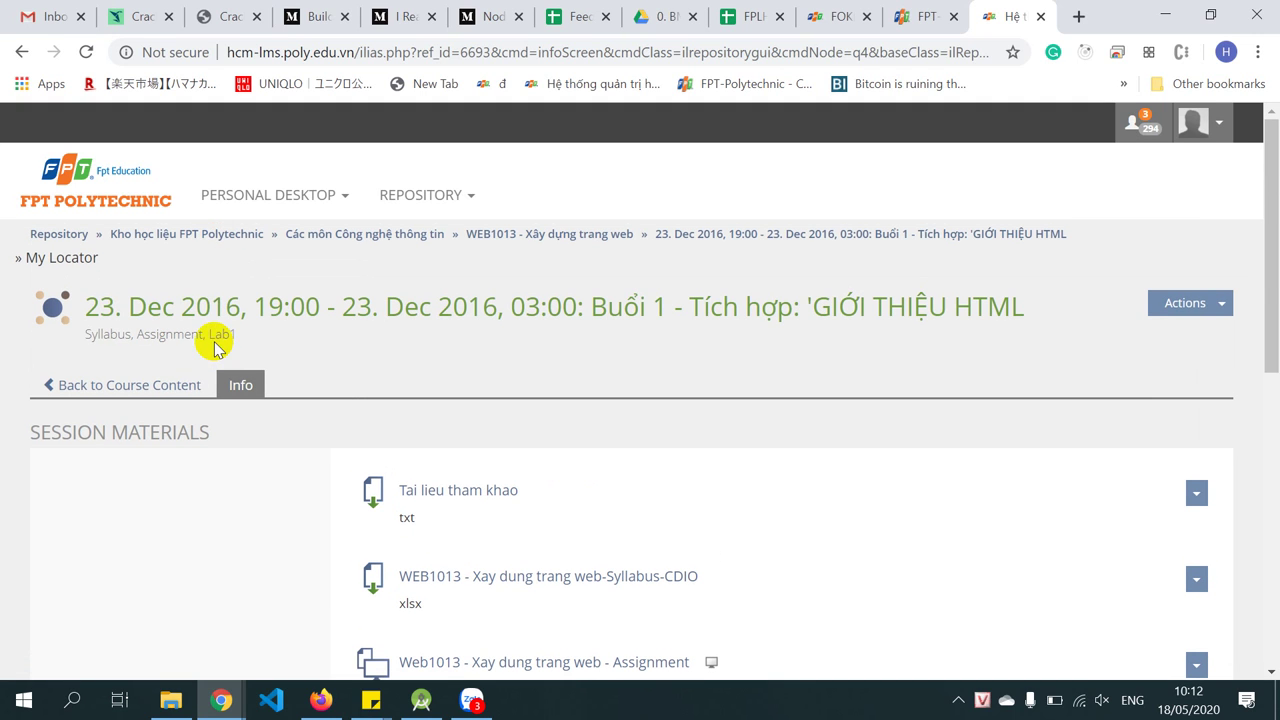
Open the repository's start page in a new browser tab and switch to it
middle_click(85, 178)
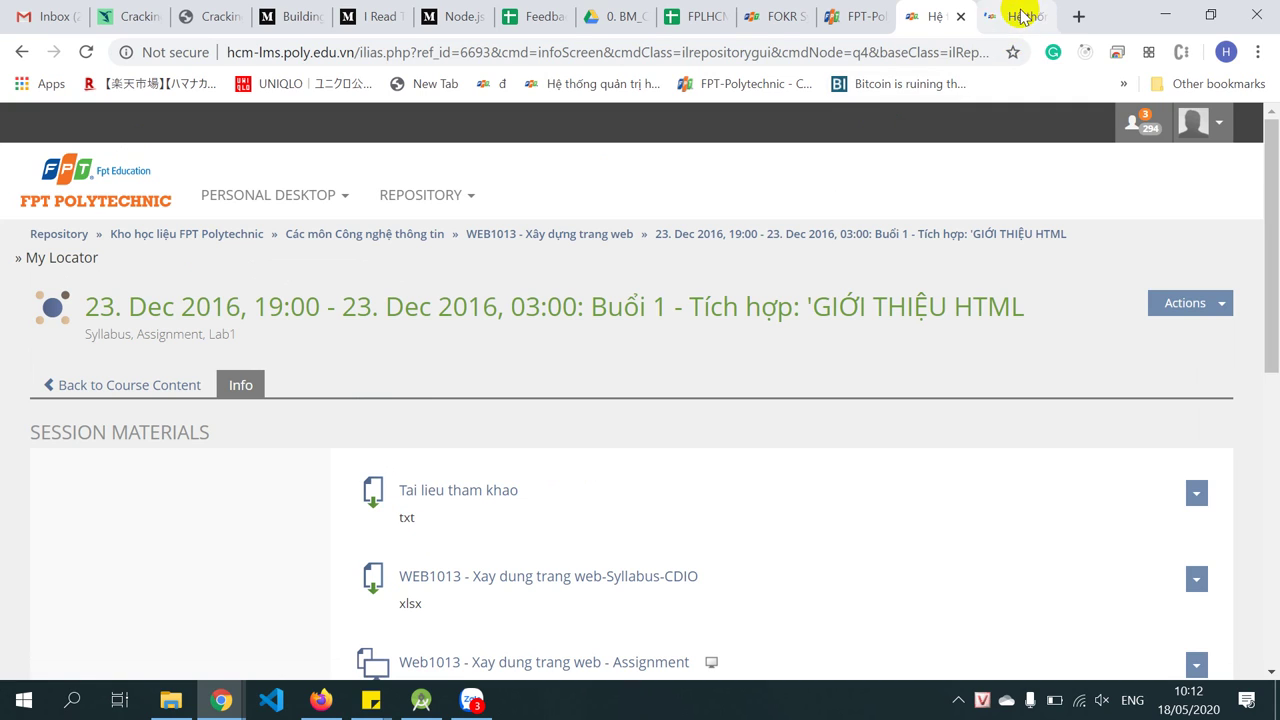
scroll(712, 364, down, 3)
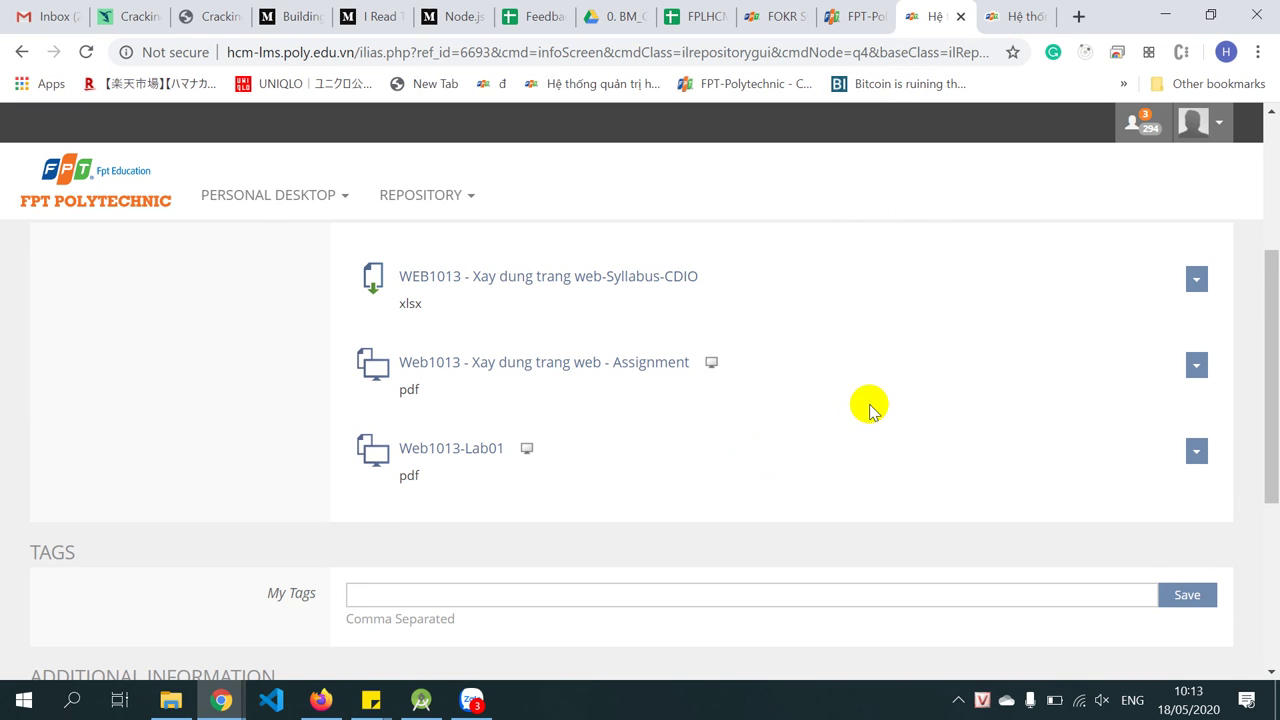
scroll(869, 406, up, 3)
click(991, 18)
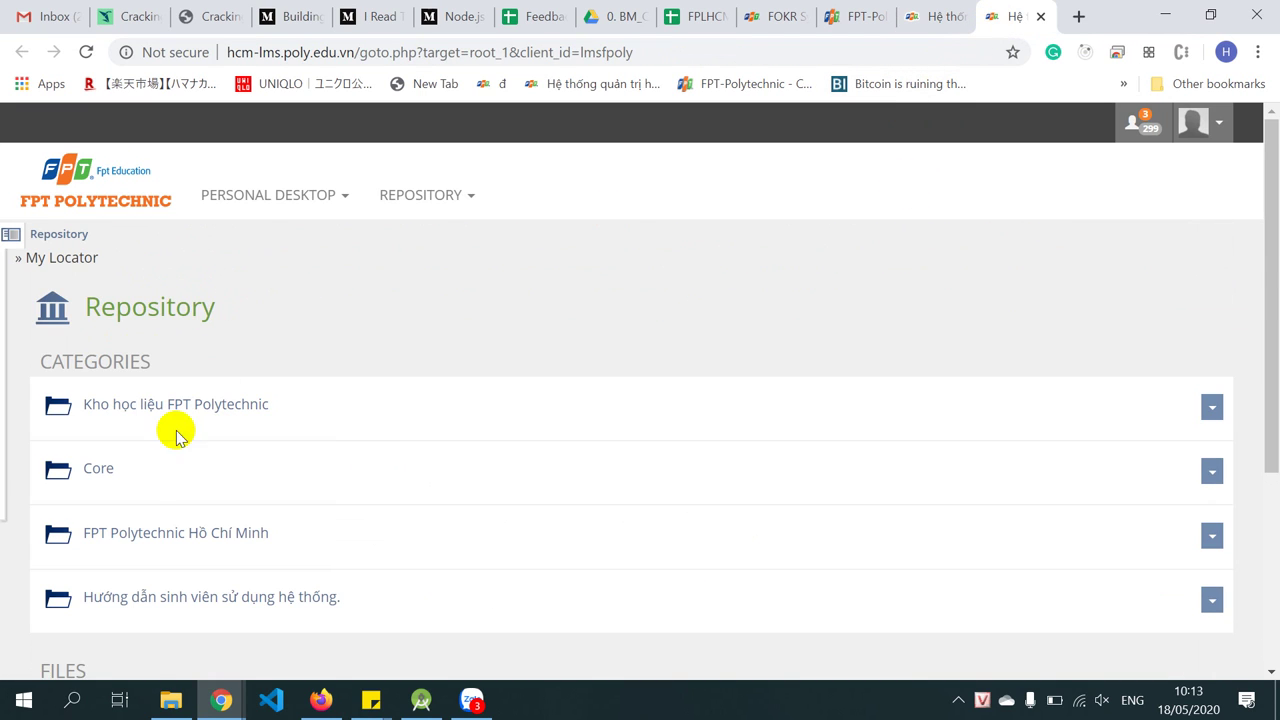
Go to the Các môn Công nghệ thông tin category under FPT Polytechnic Hồ Chí Minh, 2020_Học Kỳ SUMMER 2020
click(130, 540)
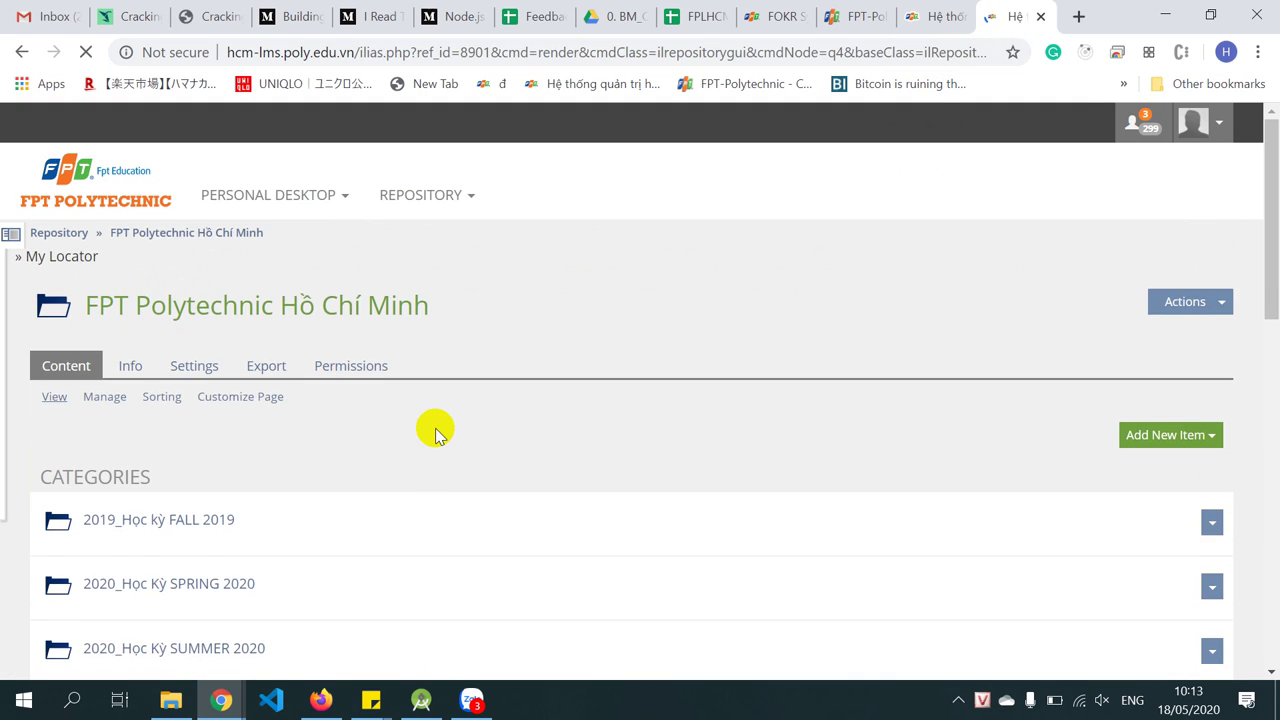
scroll(420, 440, down, 2)
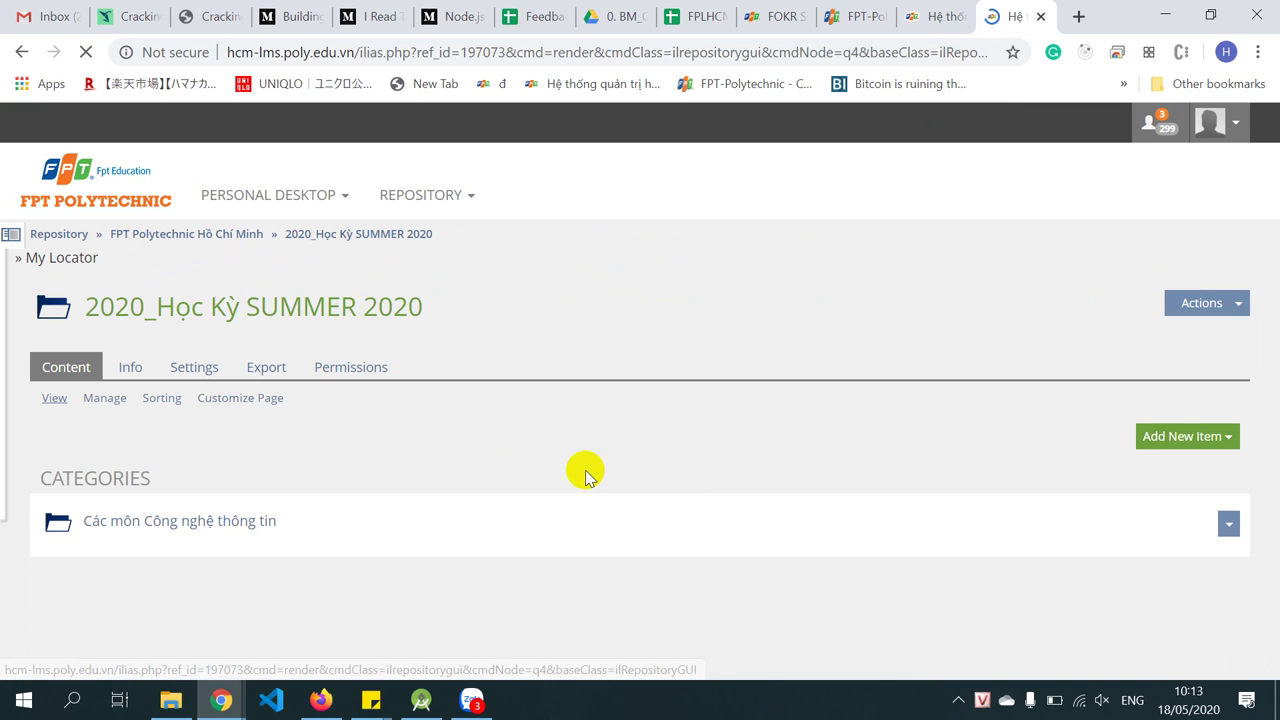
click(200, 521)
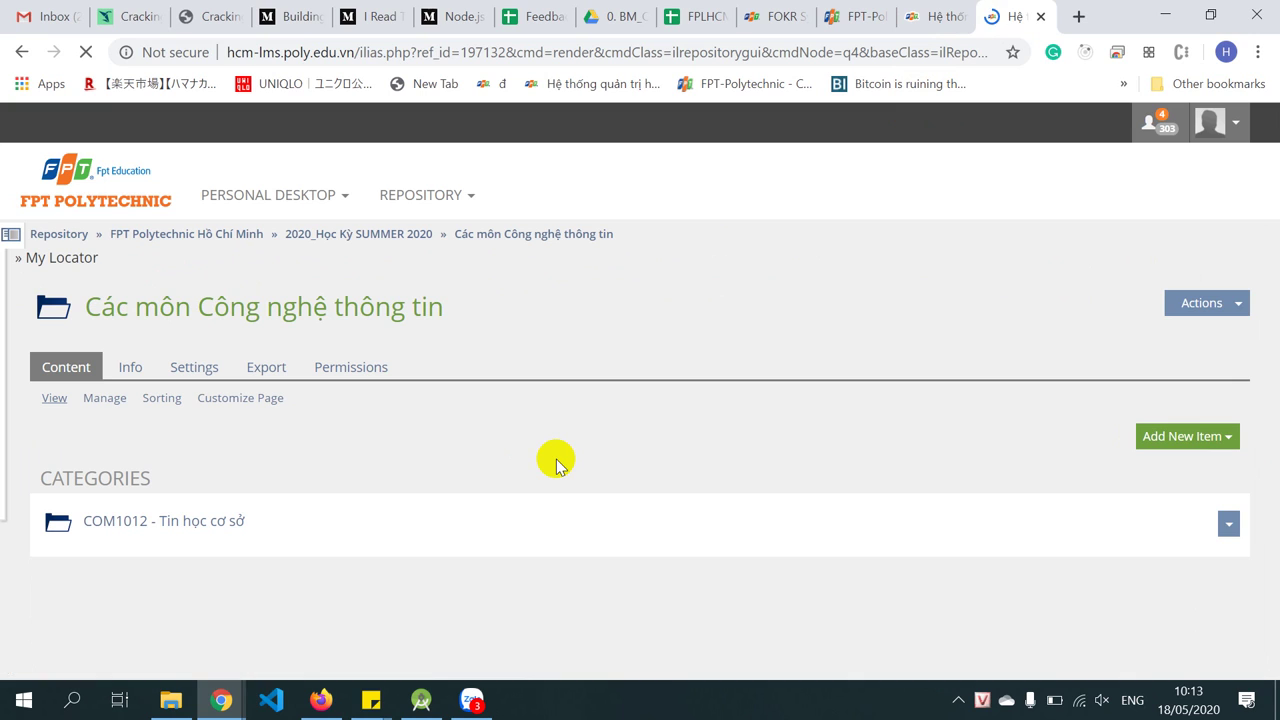
Search the page for "web101" and open the WEB1013 - Xây dựng trang web category
key(ctrl+f)
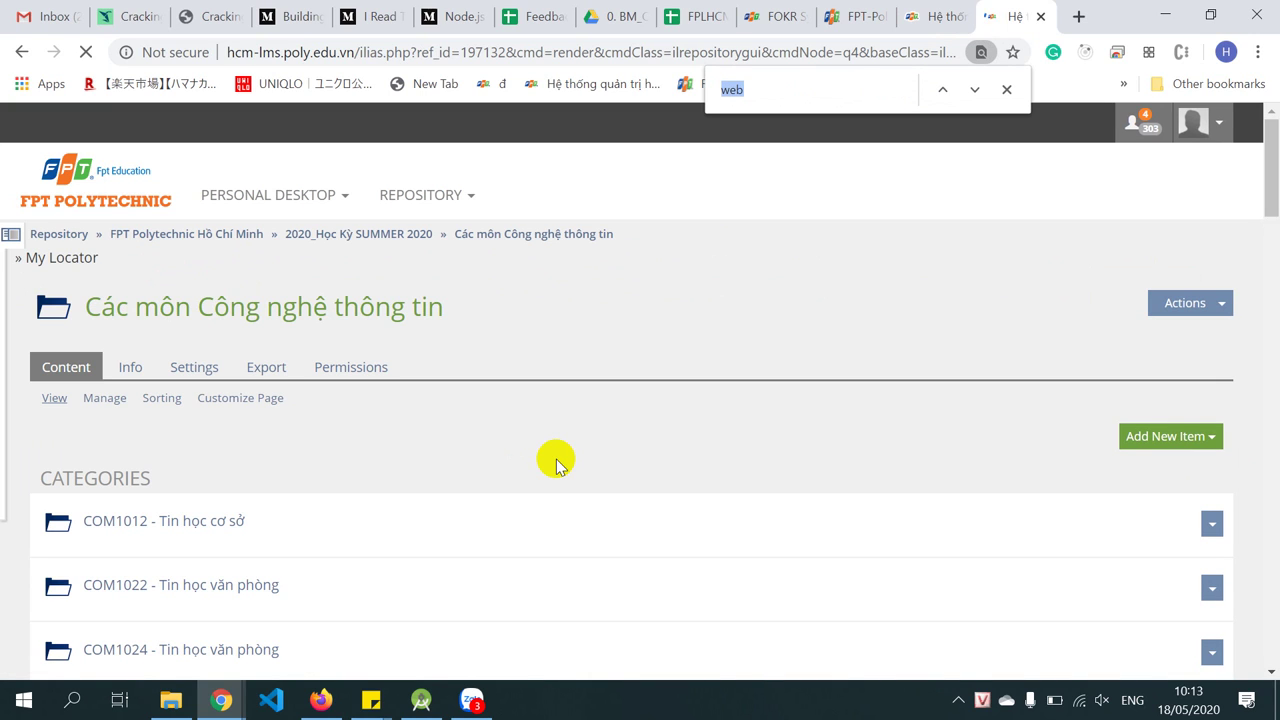
text(web)
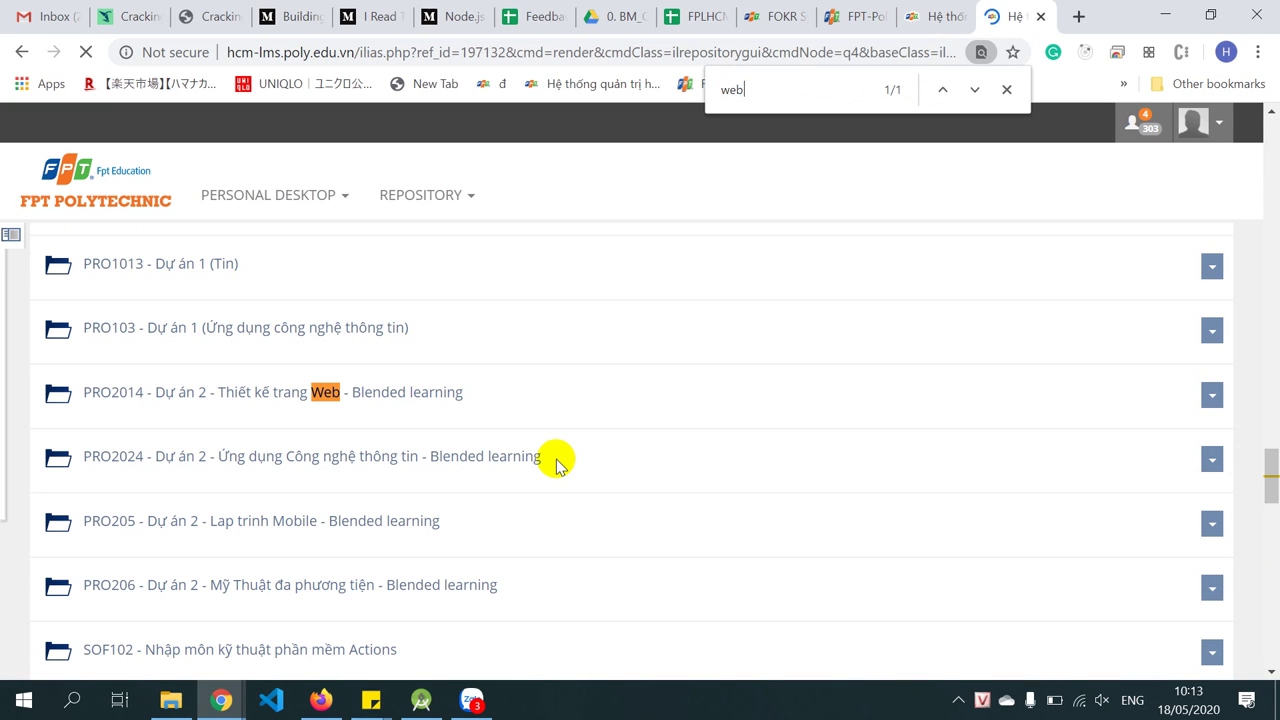
text(101)
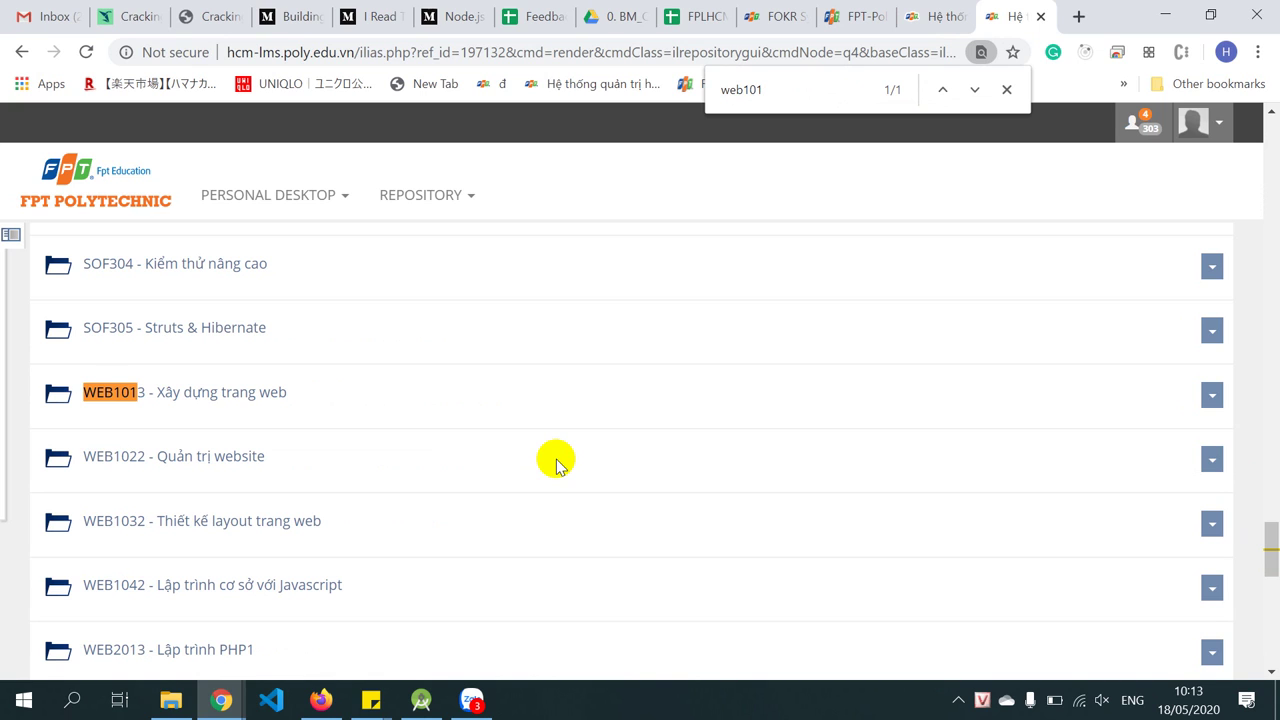
click(205, 395)
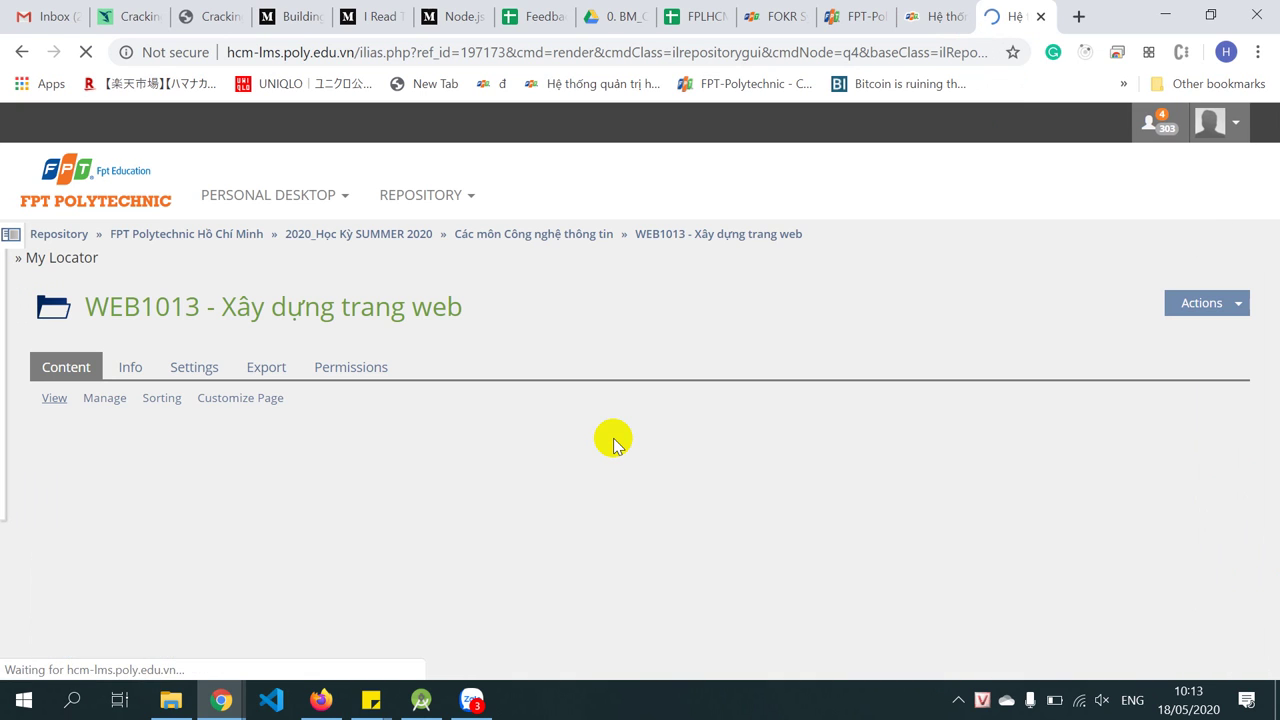
Open the B1 - WEB1013 course for class LT16101 and look over its content
scroll(613, 440, down, 4)
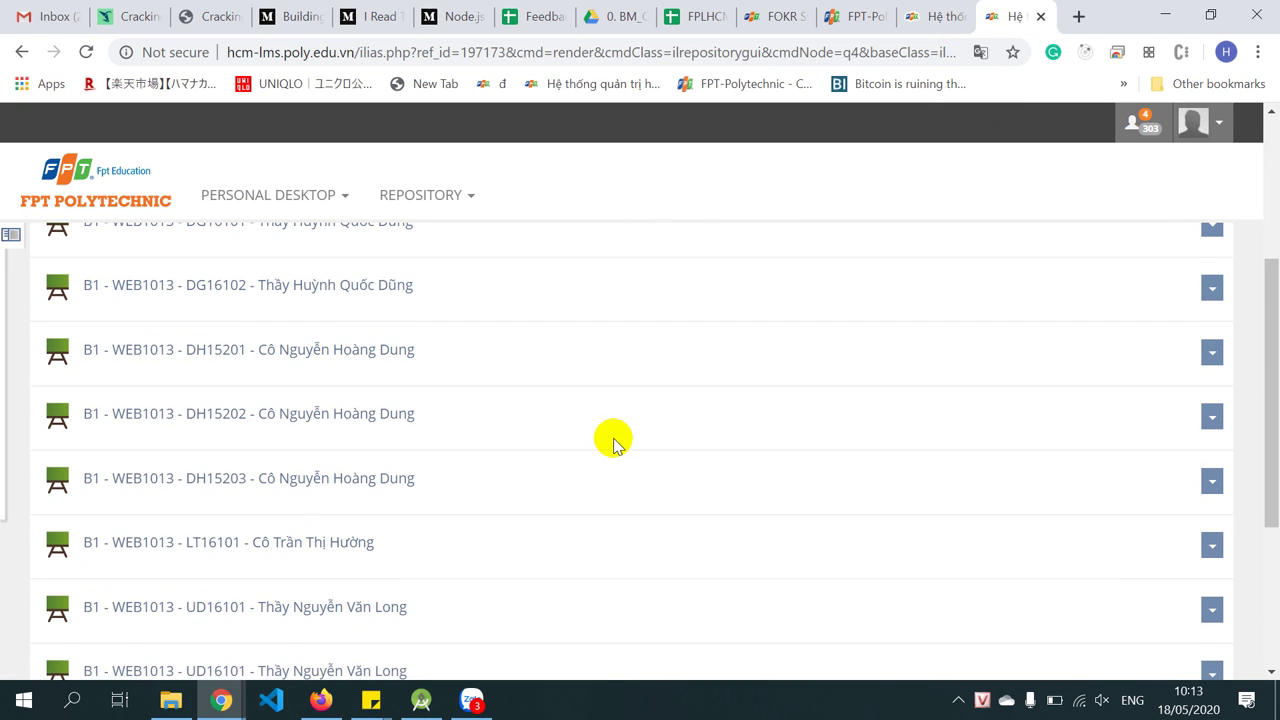
scroll(613, 440, down, 1)
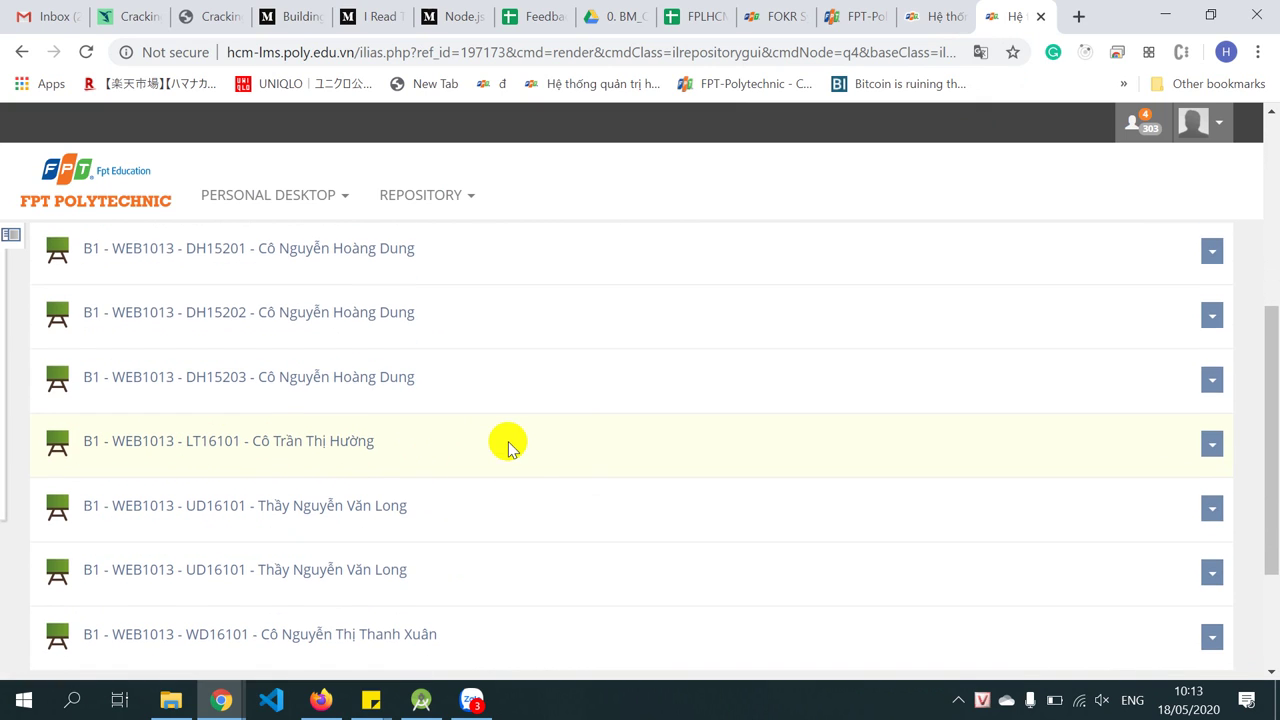
scroll(506, 443, down, 2)
scroll(320, 480, up, 2)
click(277, 449)
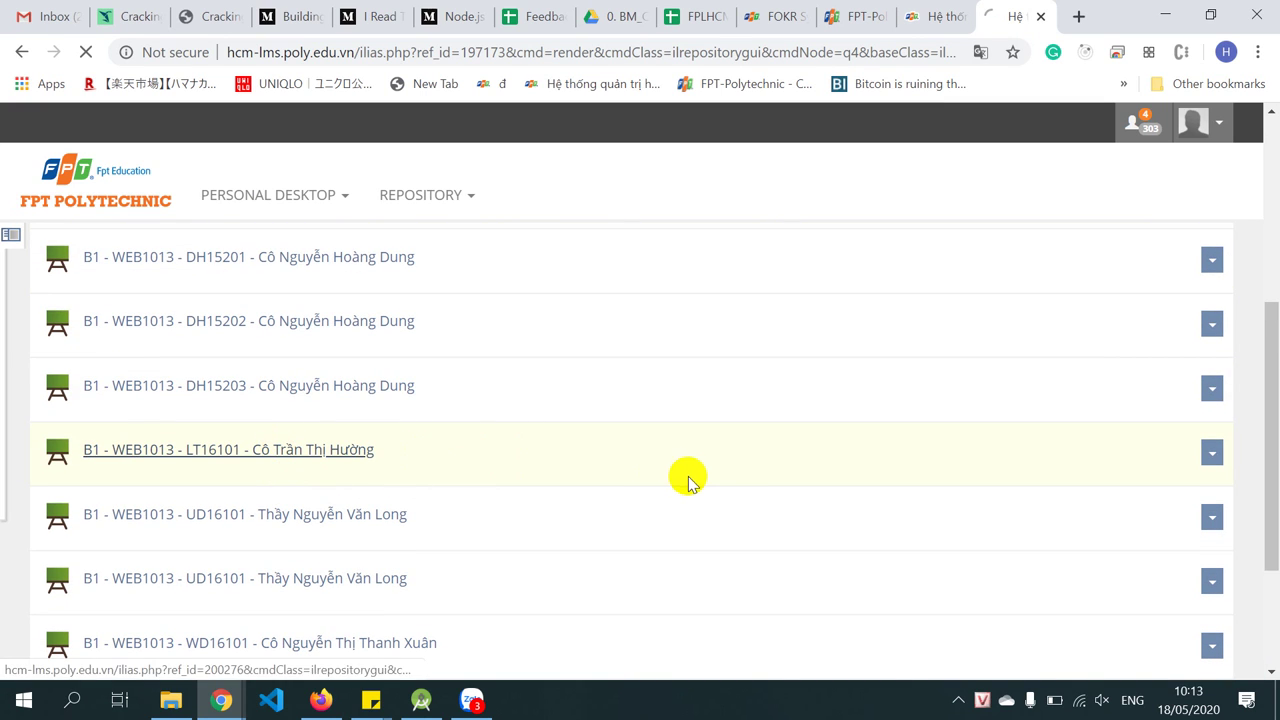
scroll(688, 481, down, 1)
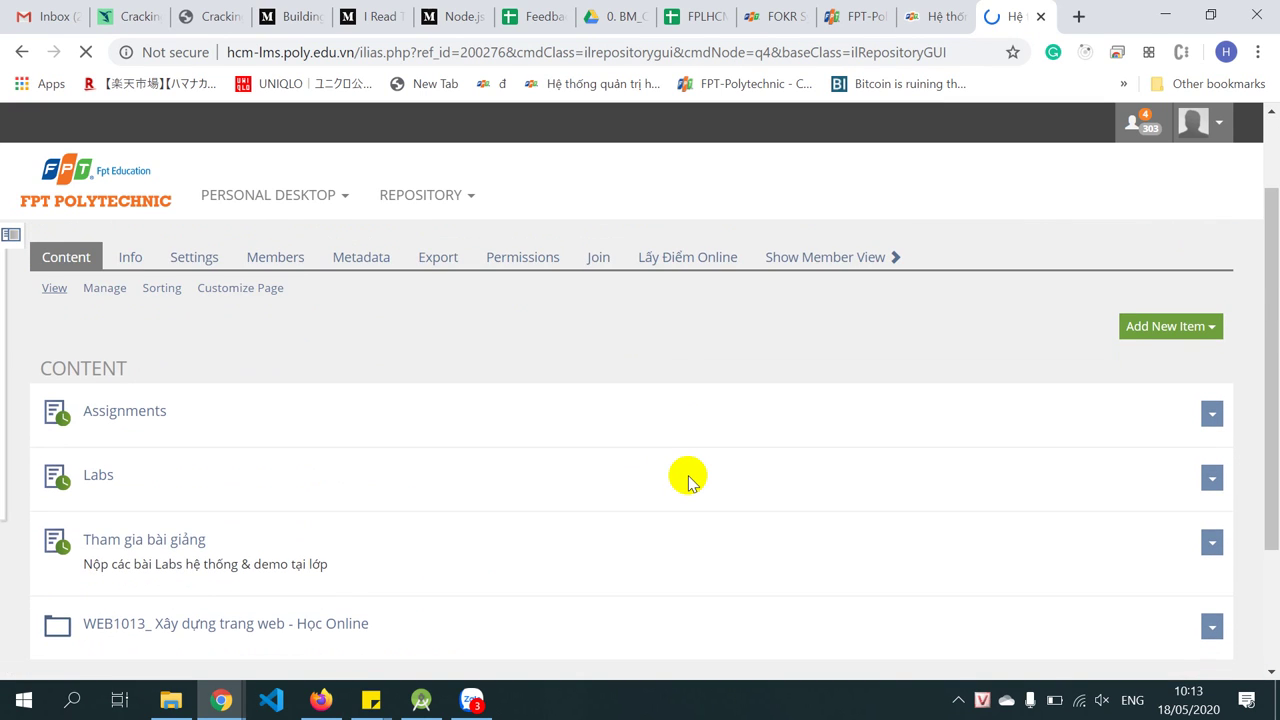
scroll(688, 481, up, 1)
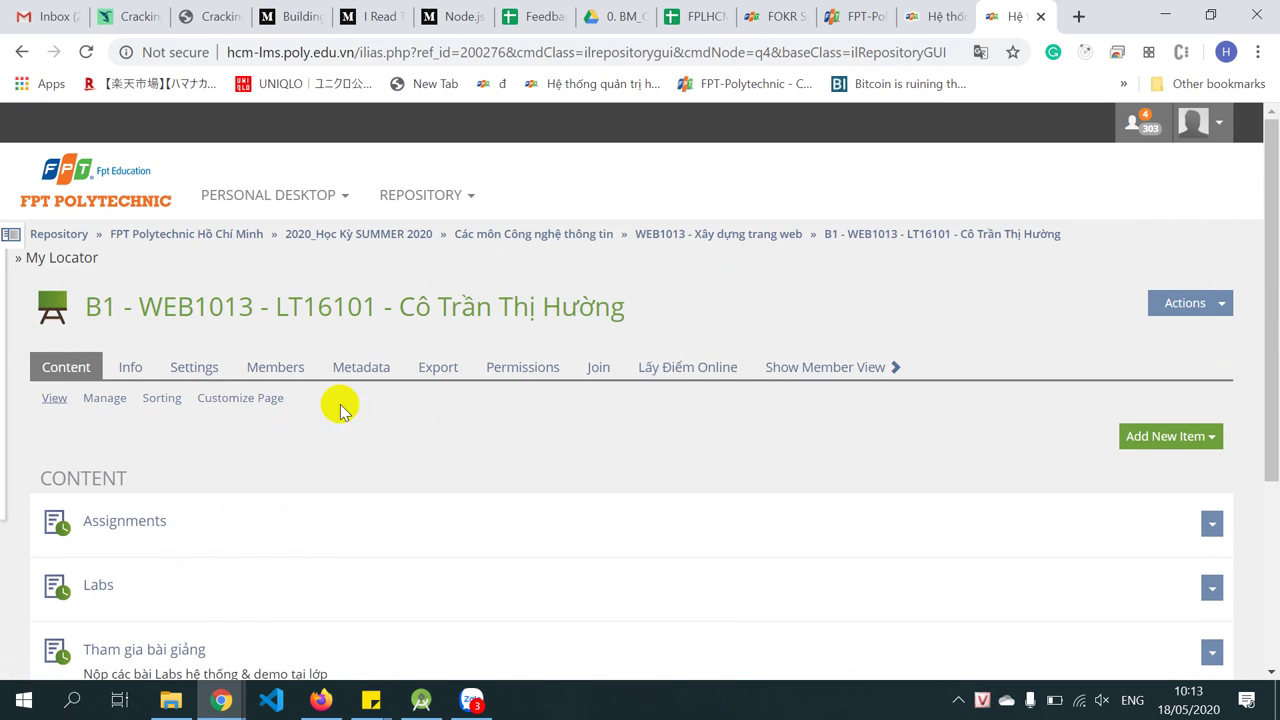
Open the LT16101 course's member list and examine its participants and their roles
click(295, 372)
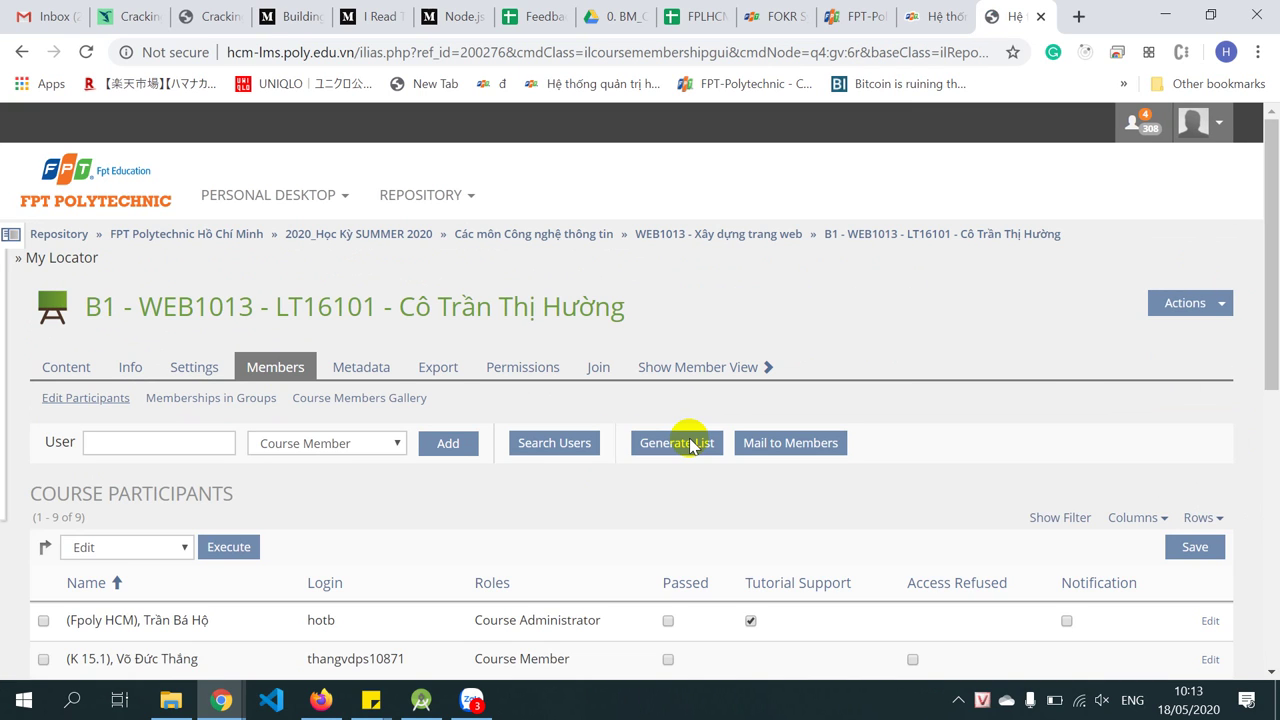
scroll(690, 448, down, 2)
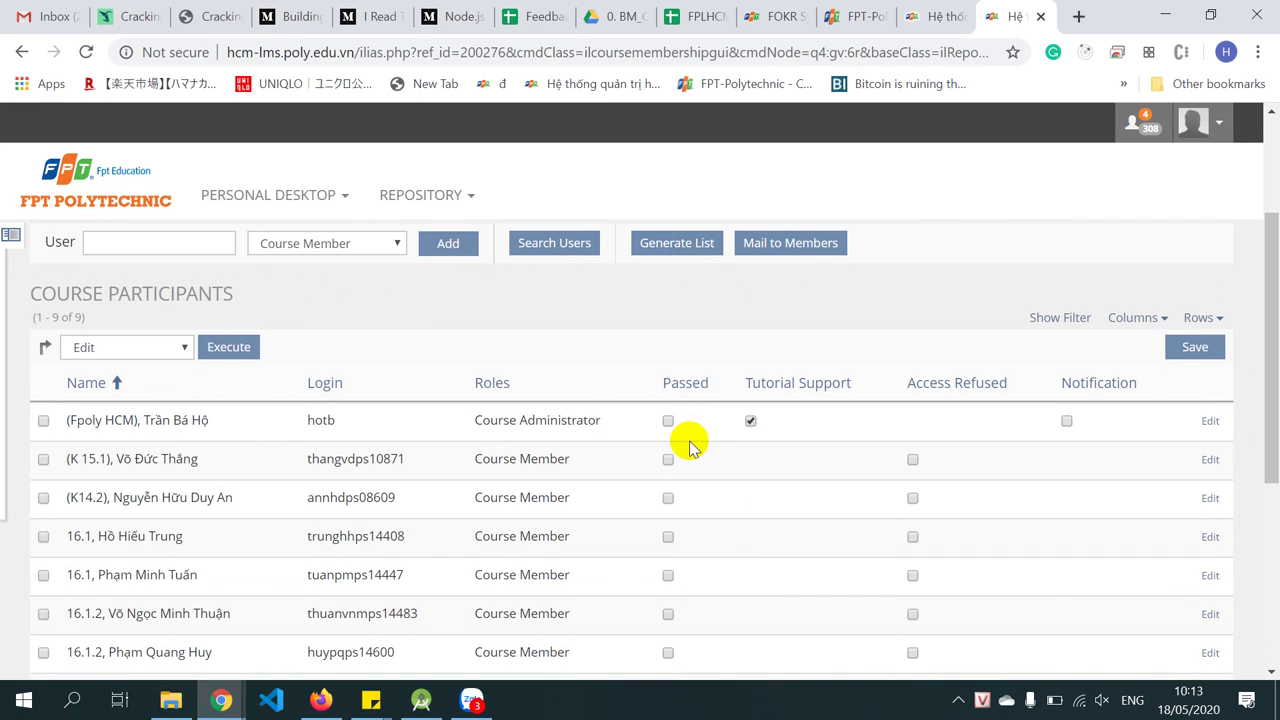
scroll(690, 448, down, 3)
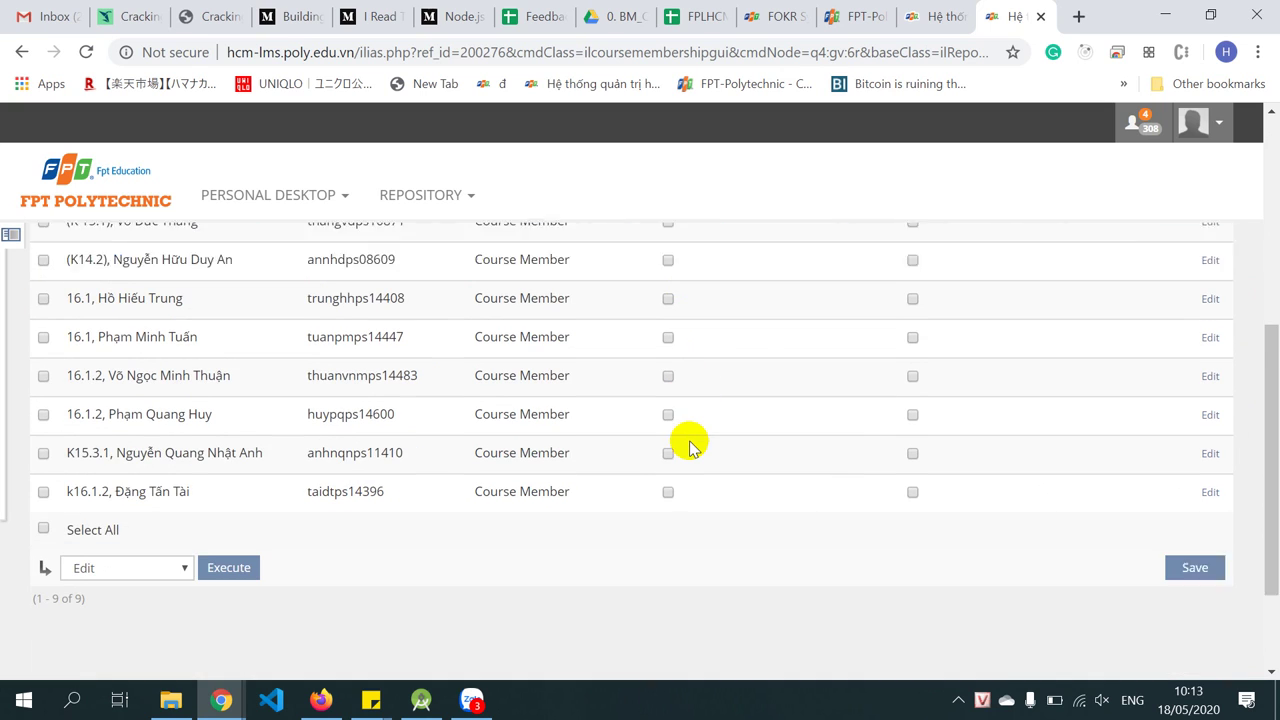
scroll(690, 445, up, 3)
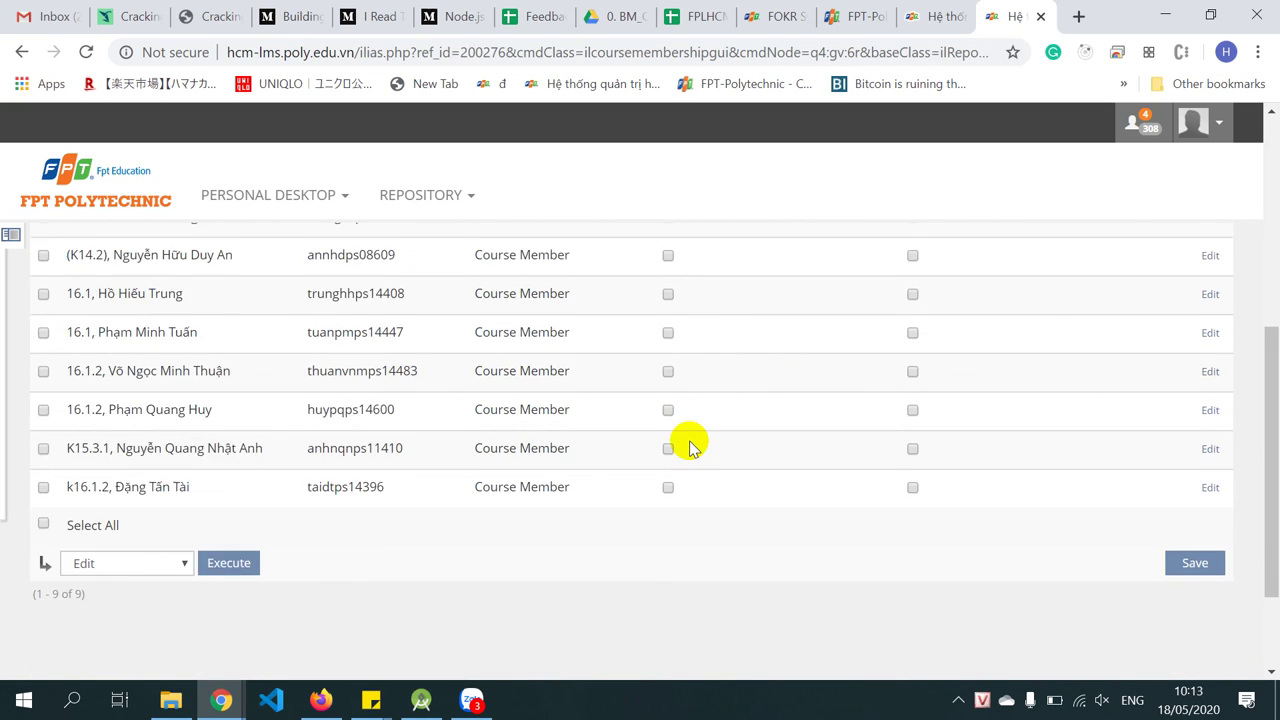
scroll(268, 458, up, 2)
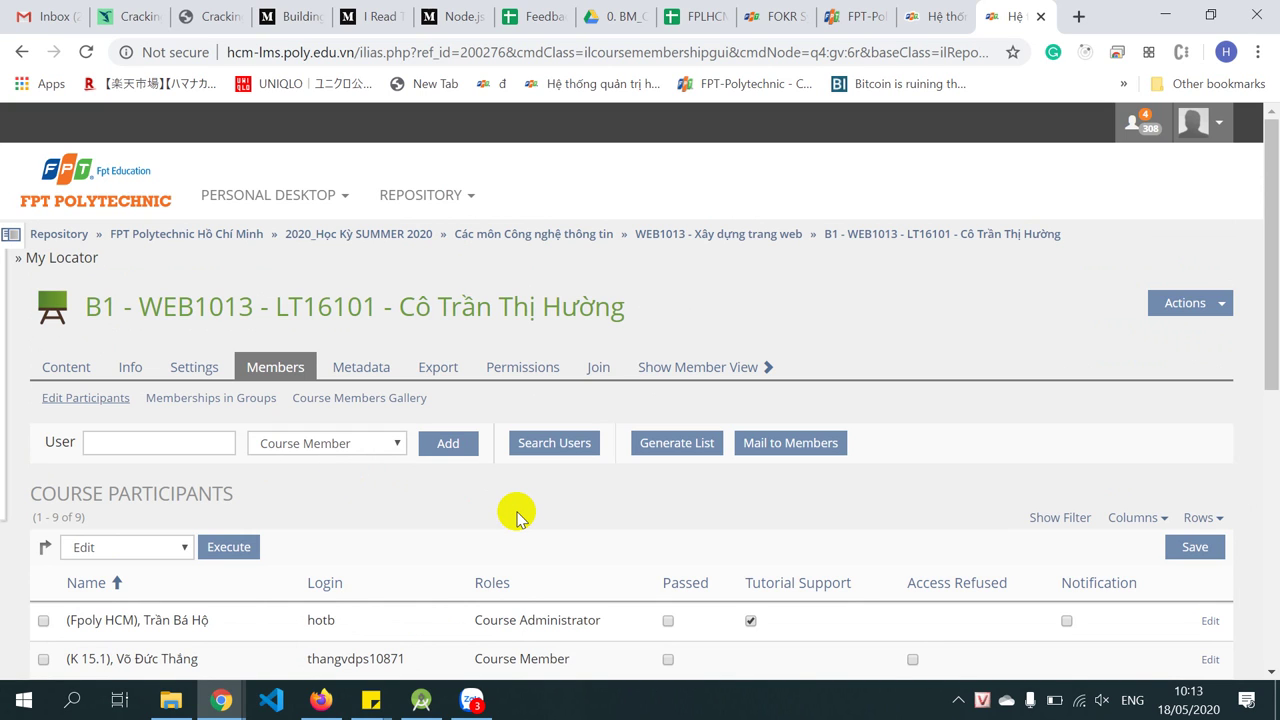
scroll(517, 513, down, 3)
scroll(517, 513, down, 2)
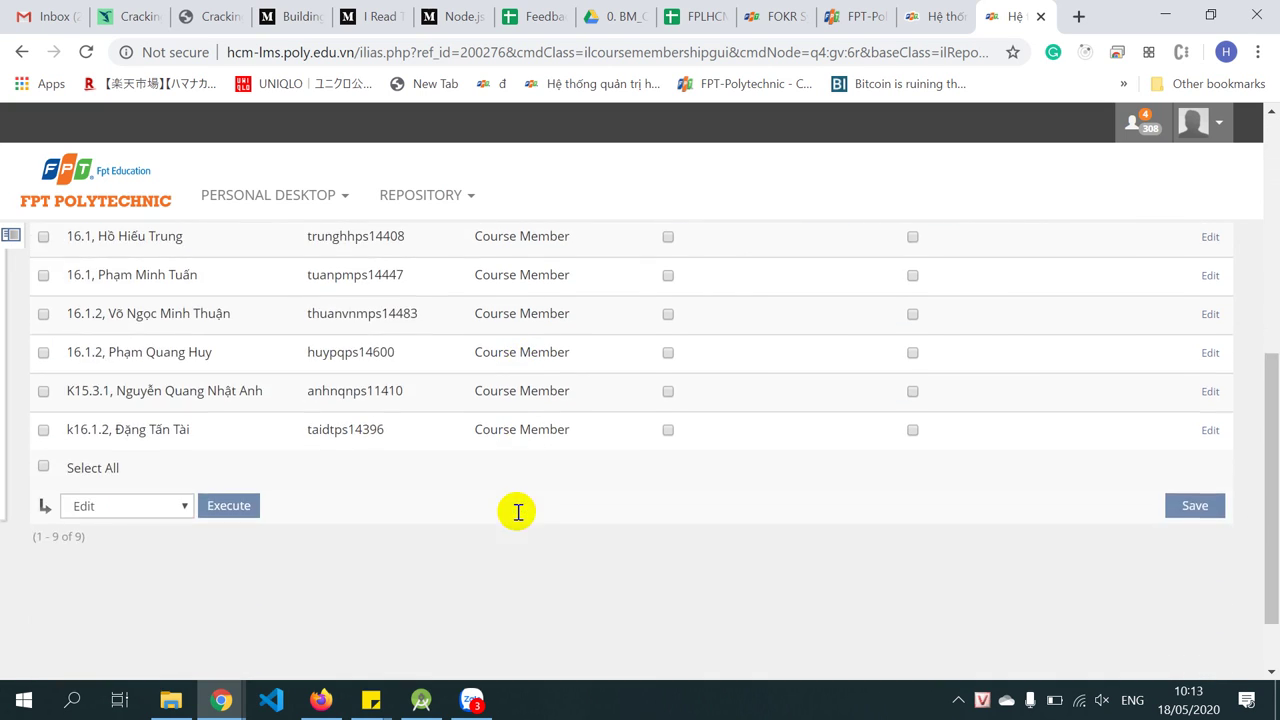
scroll(517, 513, up, 1)
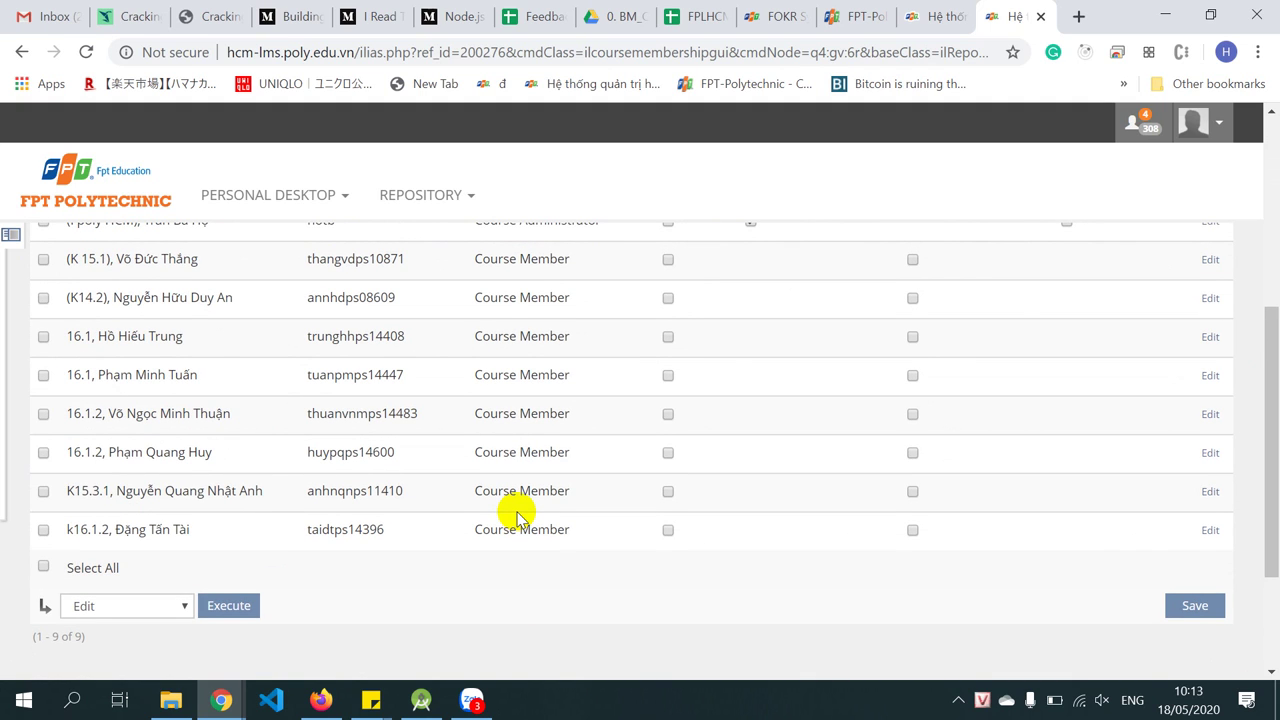
Add the teacher's user account to the course with the Course Administrator role
scroll(517, 513, up, 3)
click(173, 349)
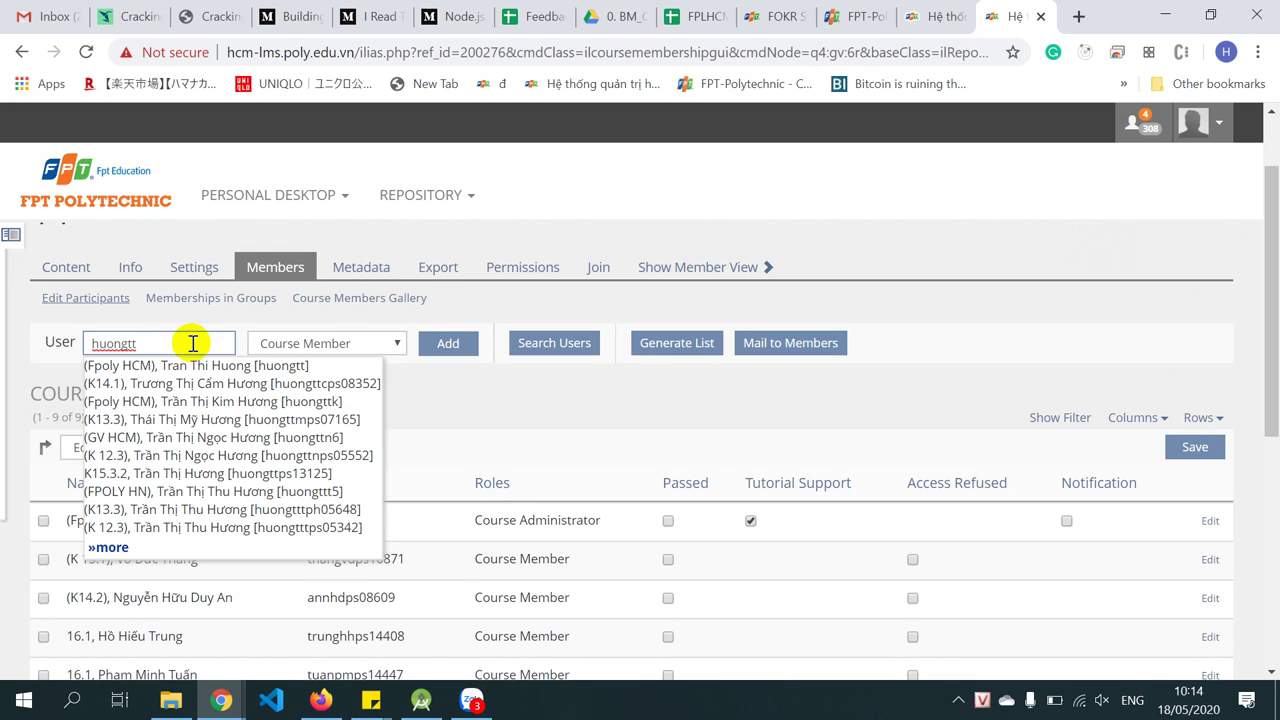
click(183, 366)
click(308, 342)
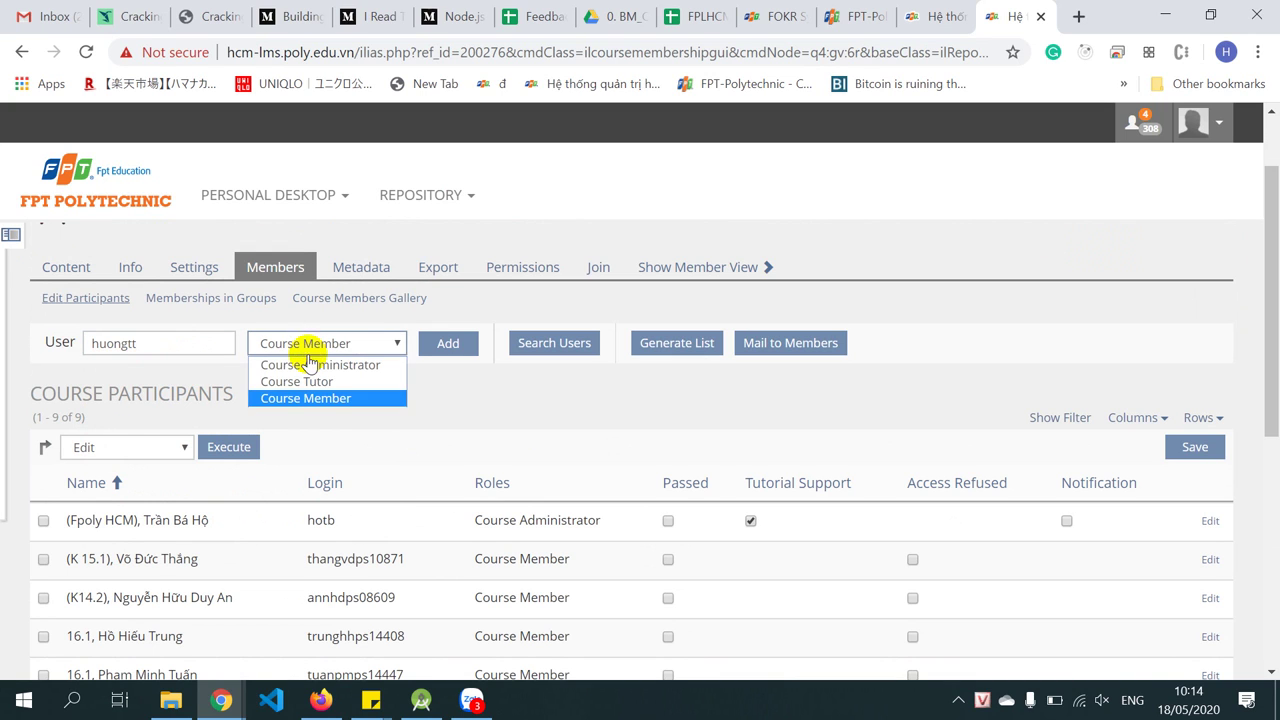
click(398, 364)
click(440, 346)
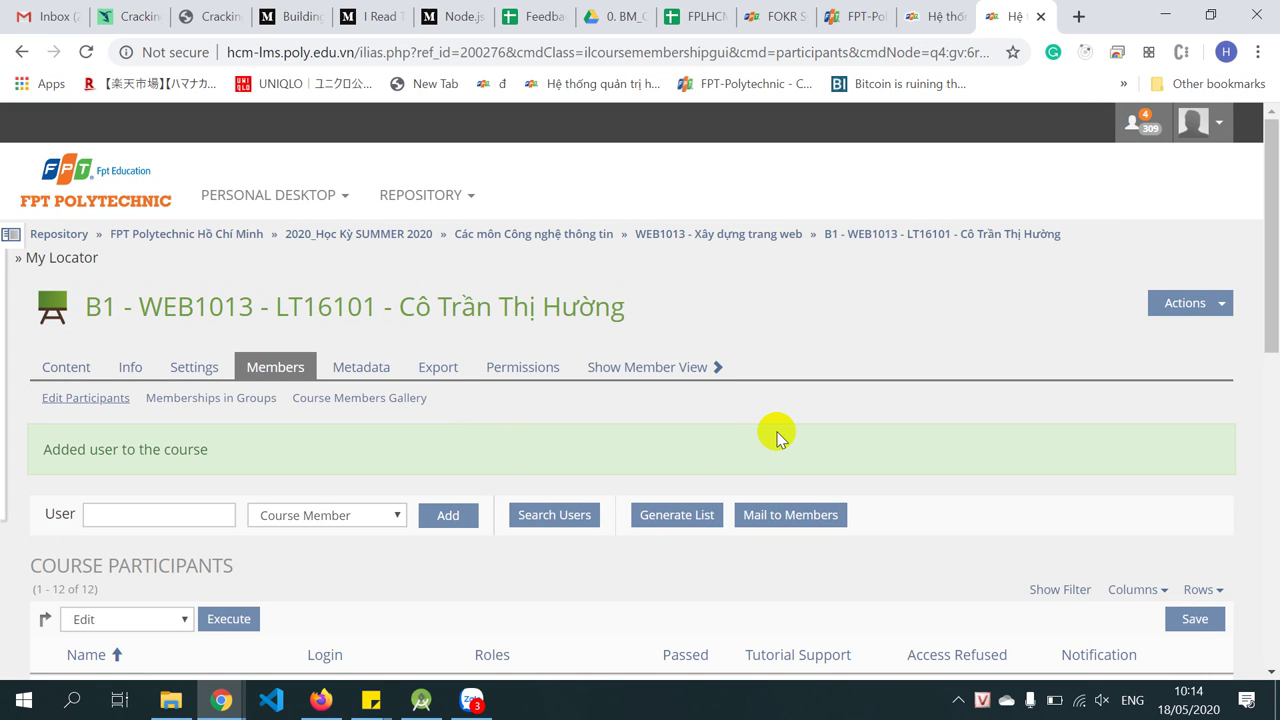
Check the updated participant list and return to the course's content
scroll(778, 437, down, 4)
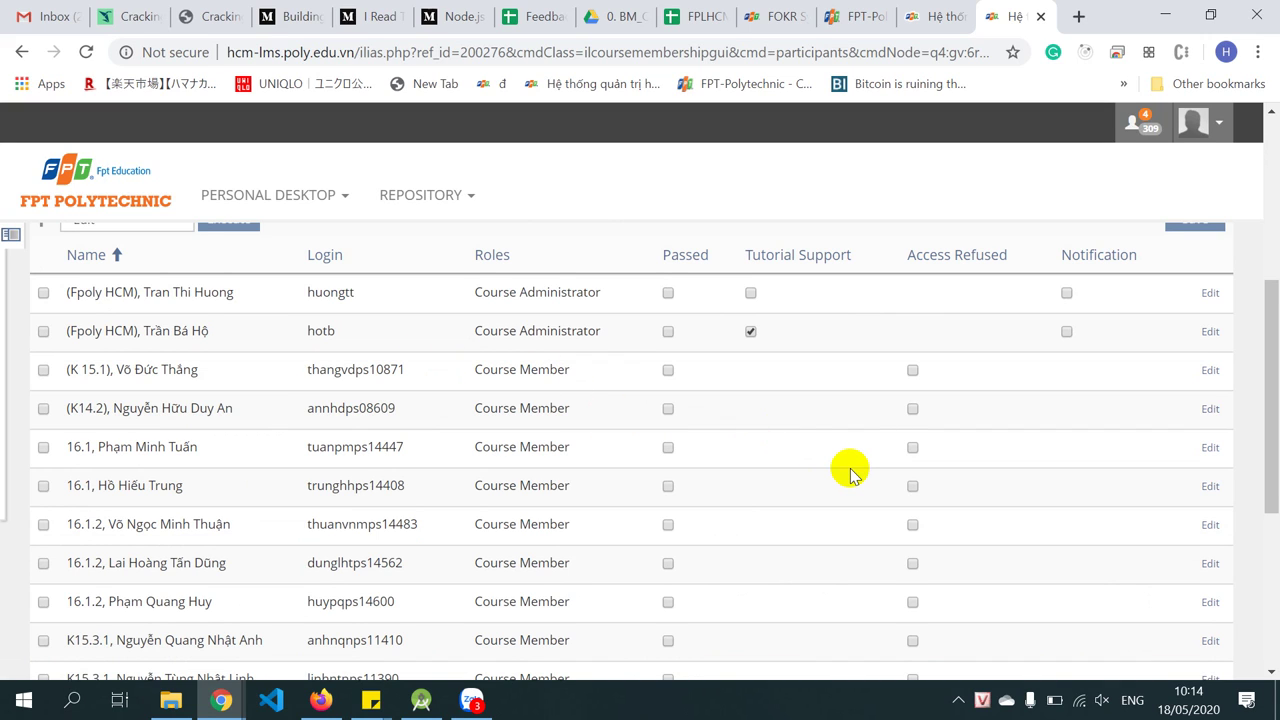
scroll(850, 473, up, 1)
scroll(850, 473, down, 4)
scroll(850, 473, up, 7)
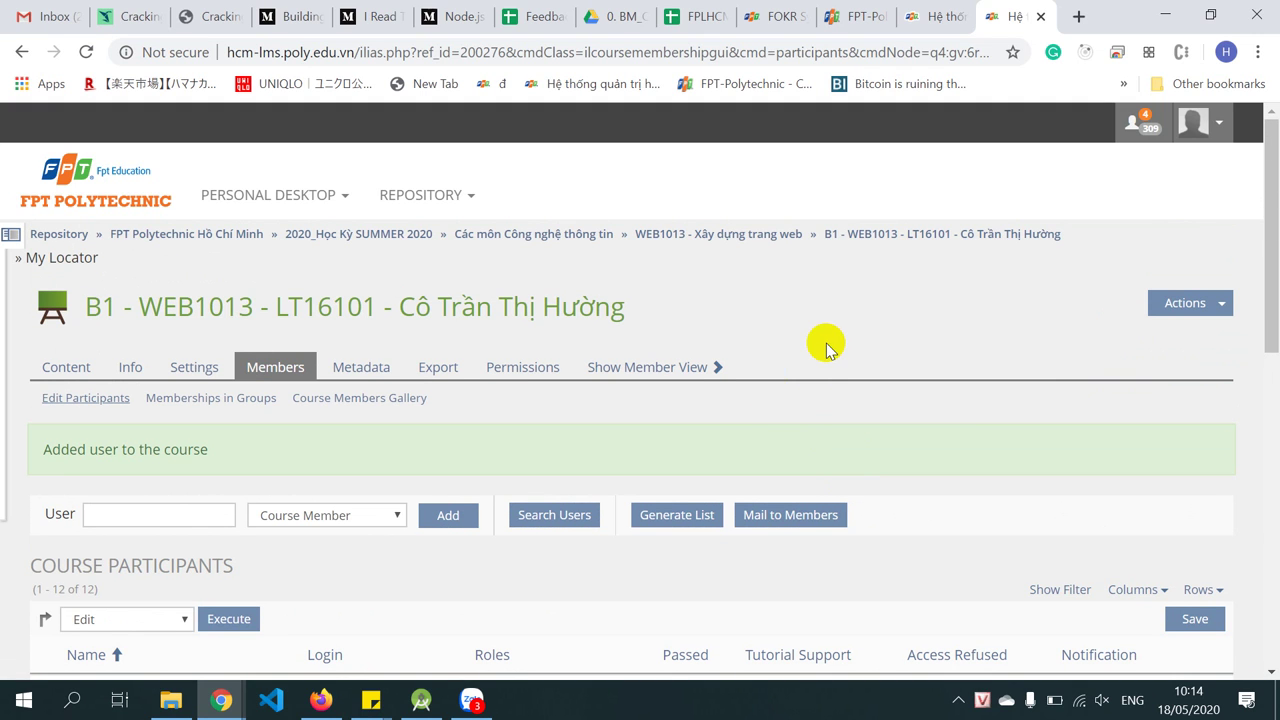
click(62, 364)
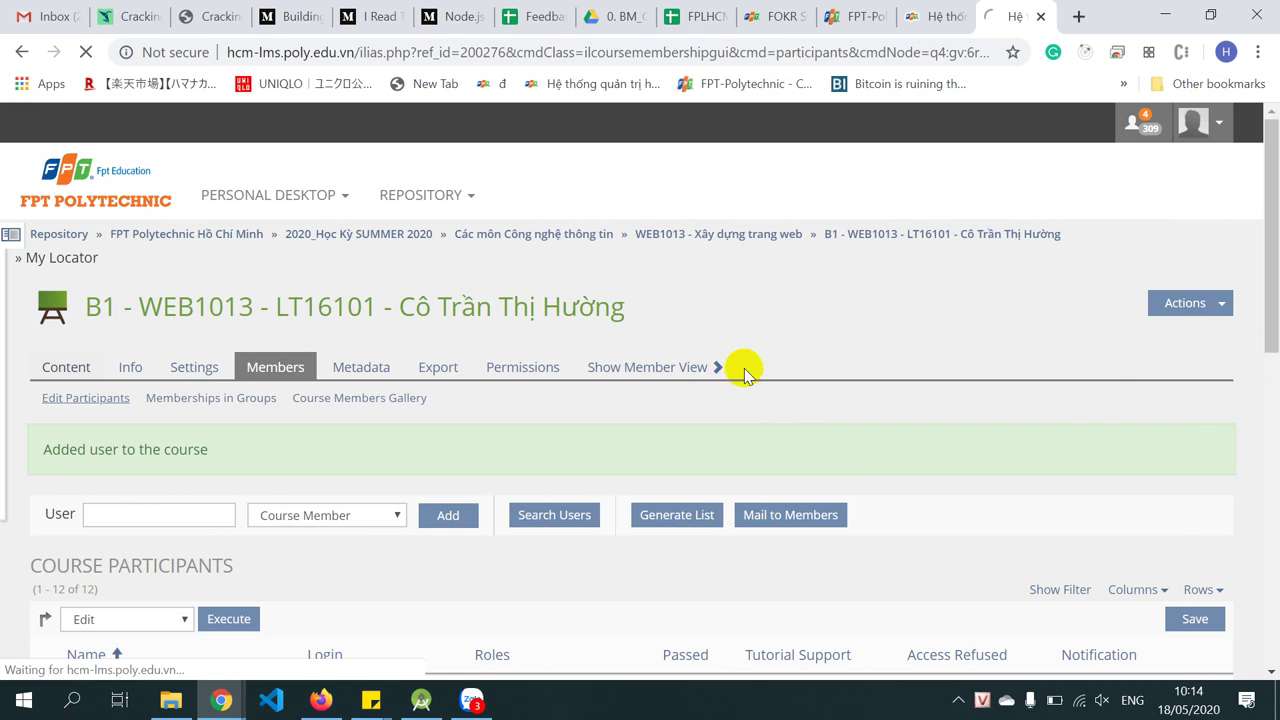
Open the course's Assignments exercise and bring up its assignment list for editing
scroll(835, 332, down, 3)
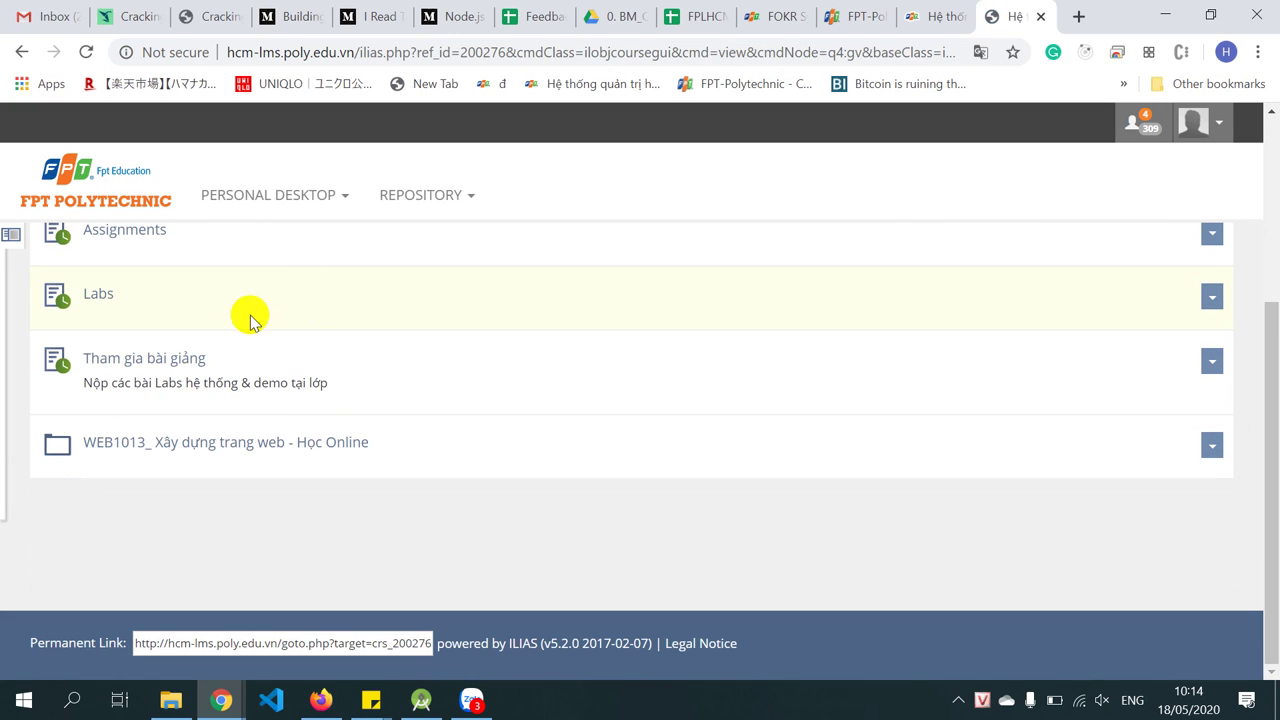
scroll(345, 345, up, 1)
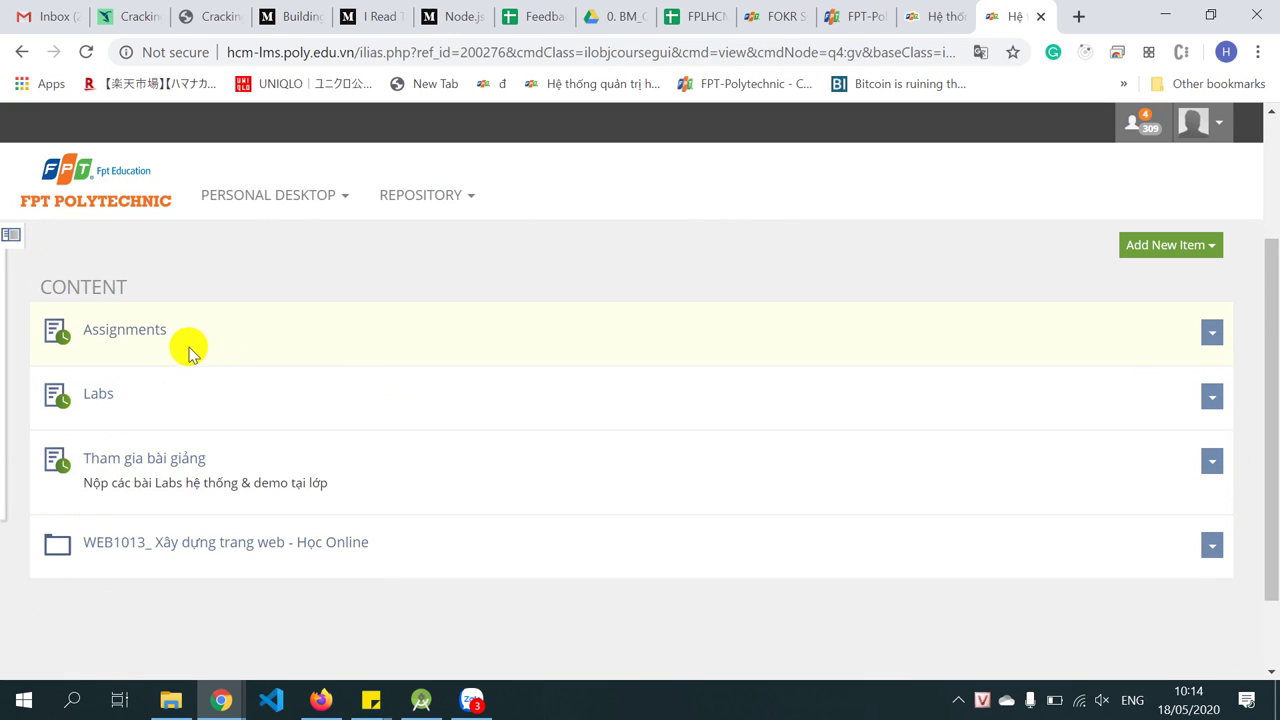
click(128, 331)
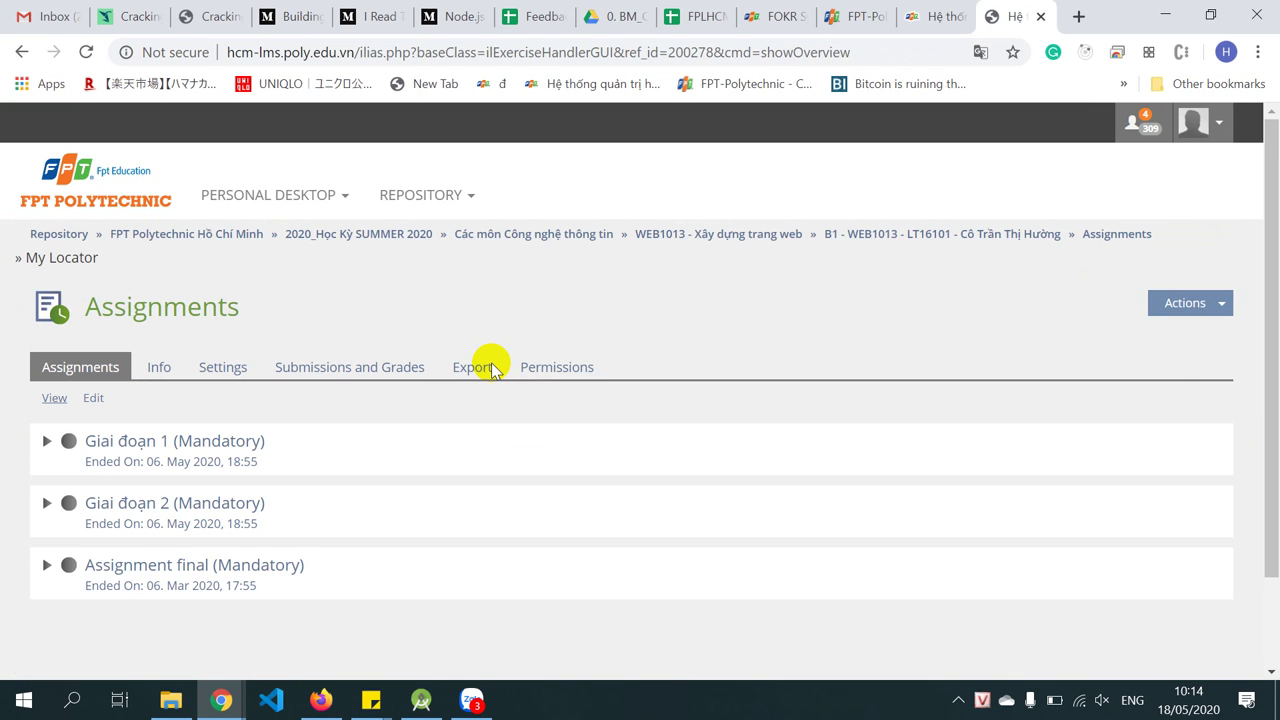
scroll(491, 369, down, 1)
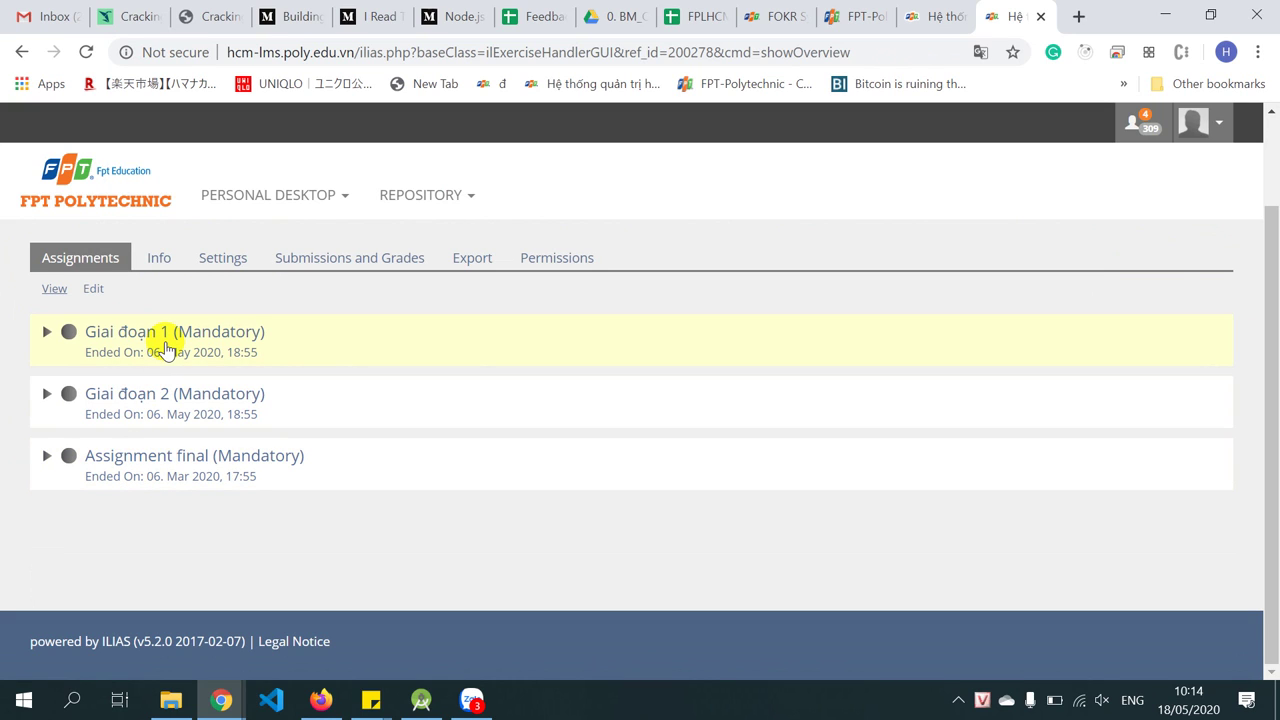
click(93, 288)
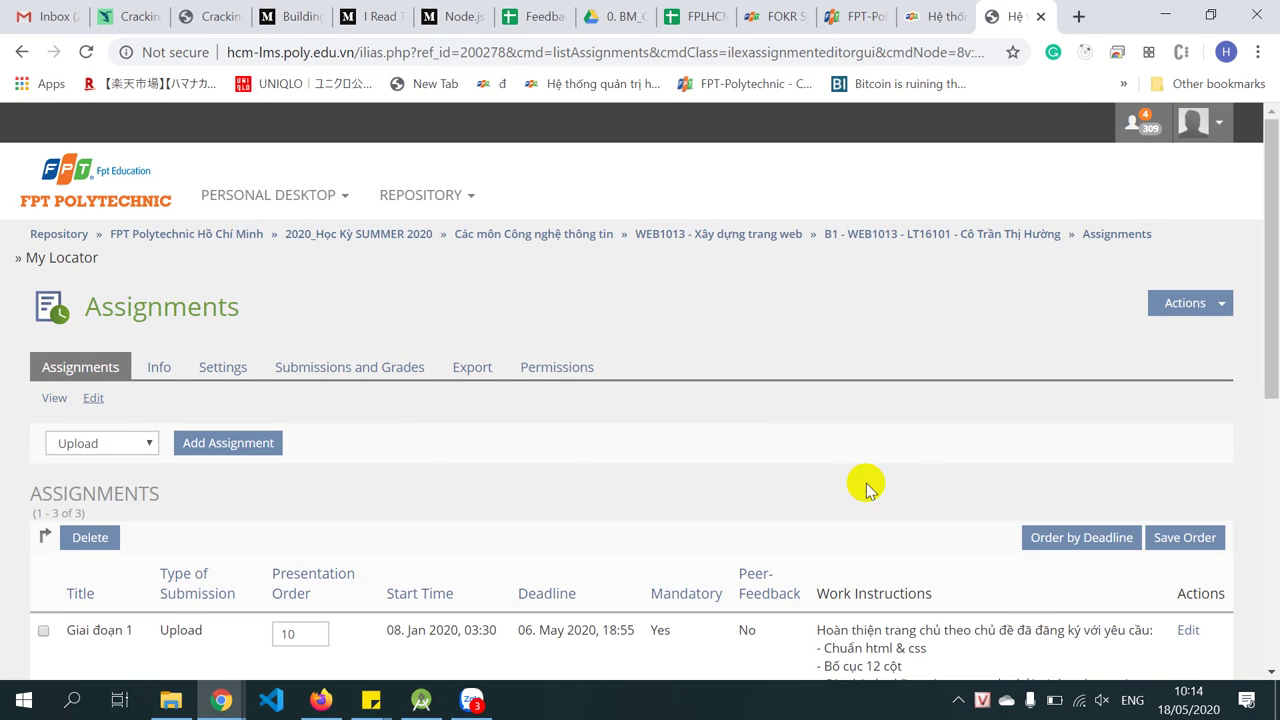
scroll(1005, 415, down, 2)
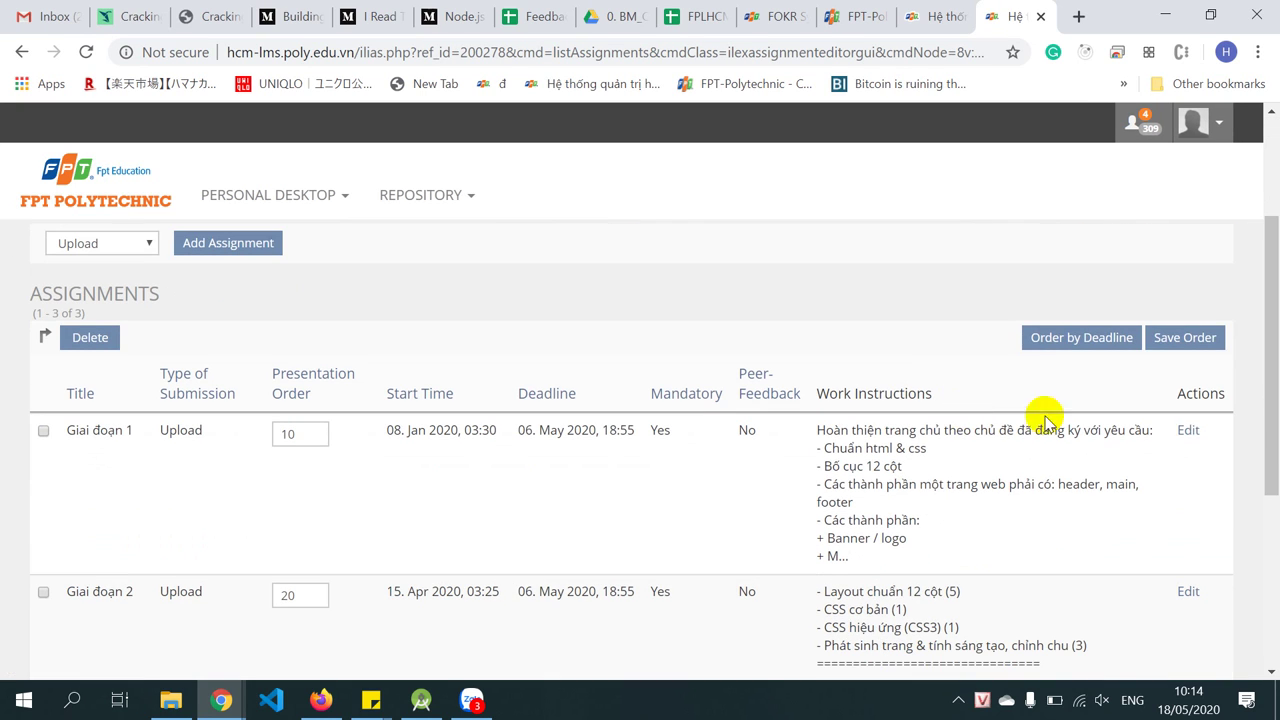
Open the Giai đoạn 1 assignment's settings in a separate browser tab and clear its start time
middle_click(1190, 432)
click(1185, 692)
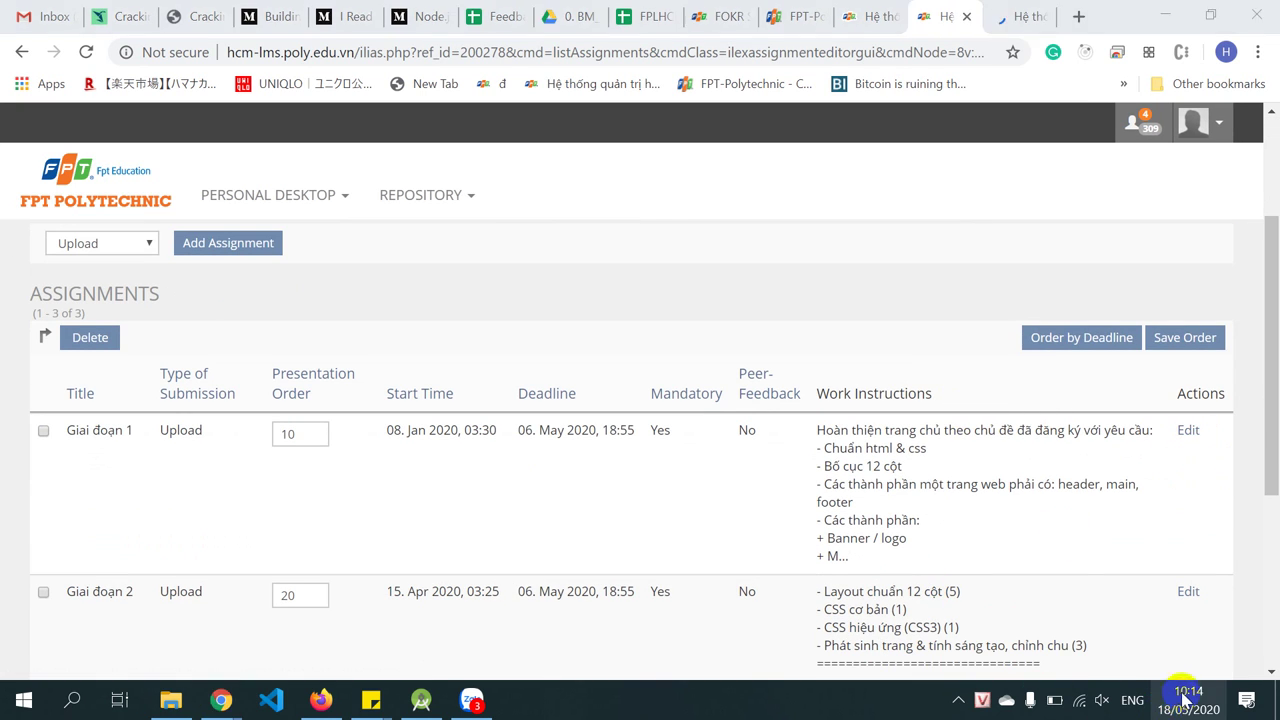
click(685, 292)
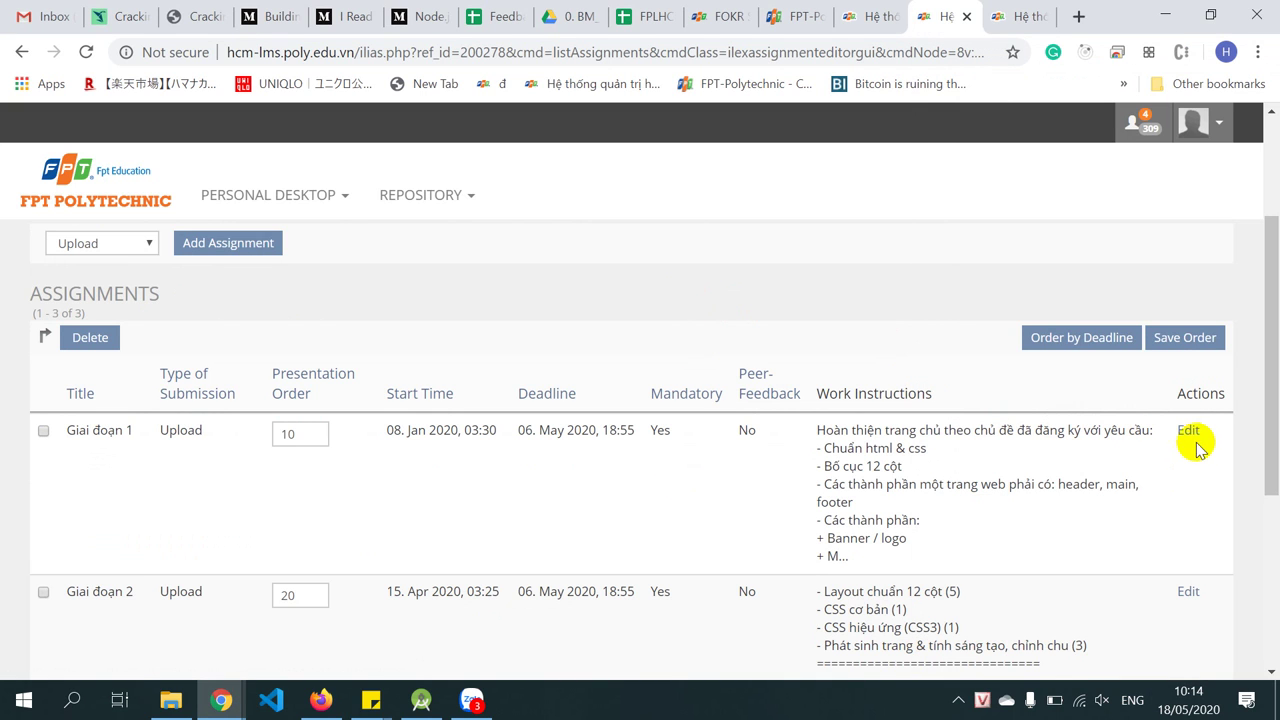
click(1003, 17)
scroll(771, 317, down, 2)
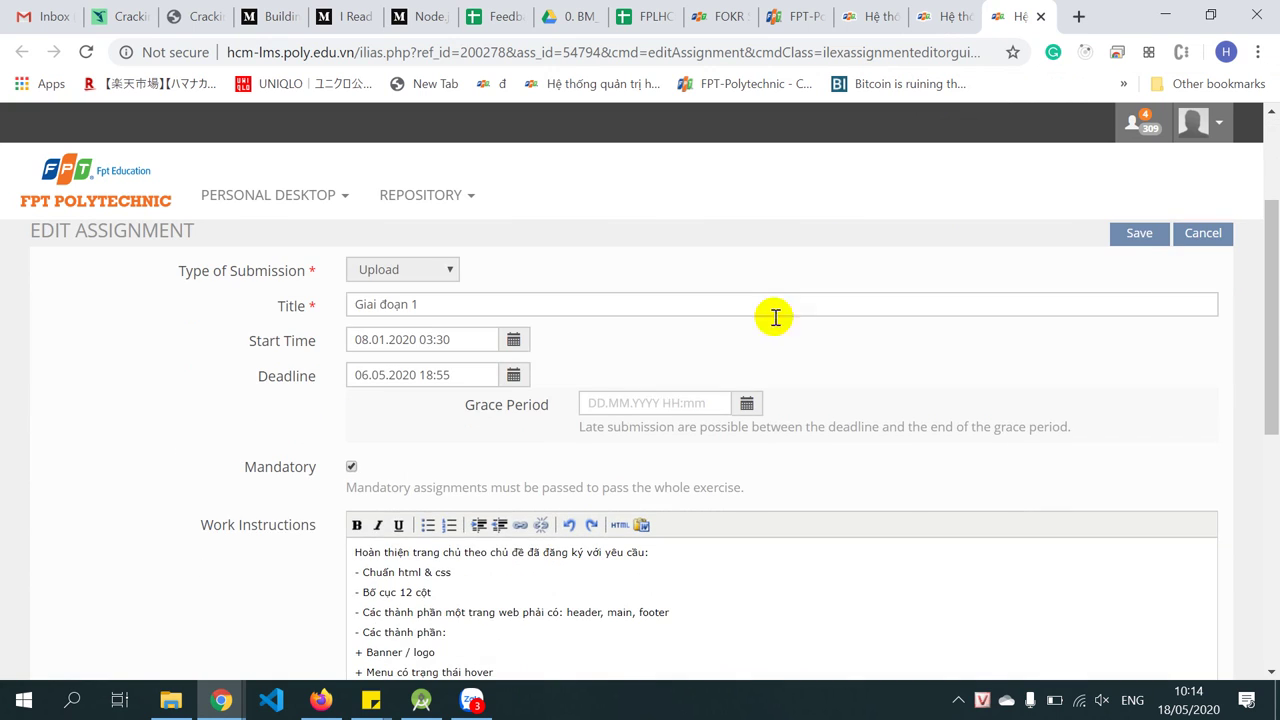
drag(465, 338, 165, 338)
key(BackSpace)
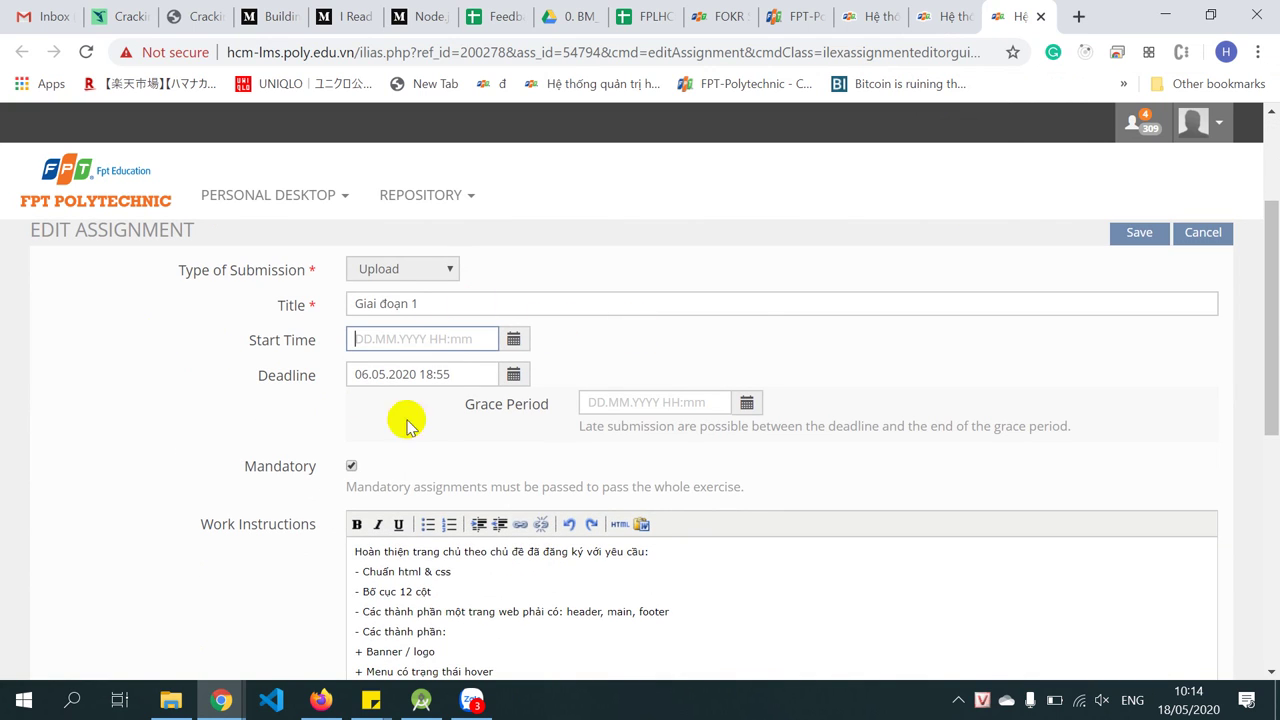
Set the Giai đoạn 1 deadline to 30.05.2020 23:55 and save the assignment
click(512, 374)
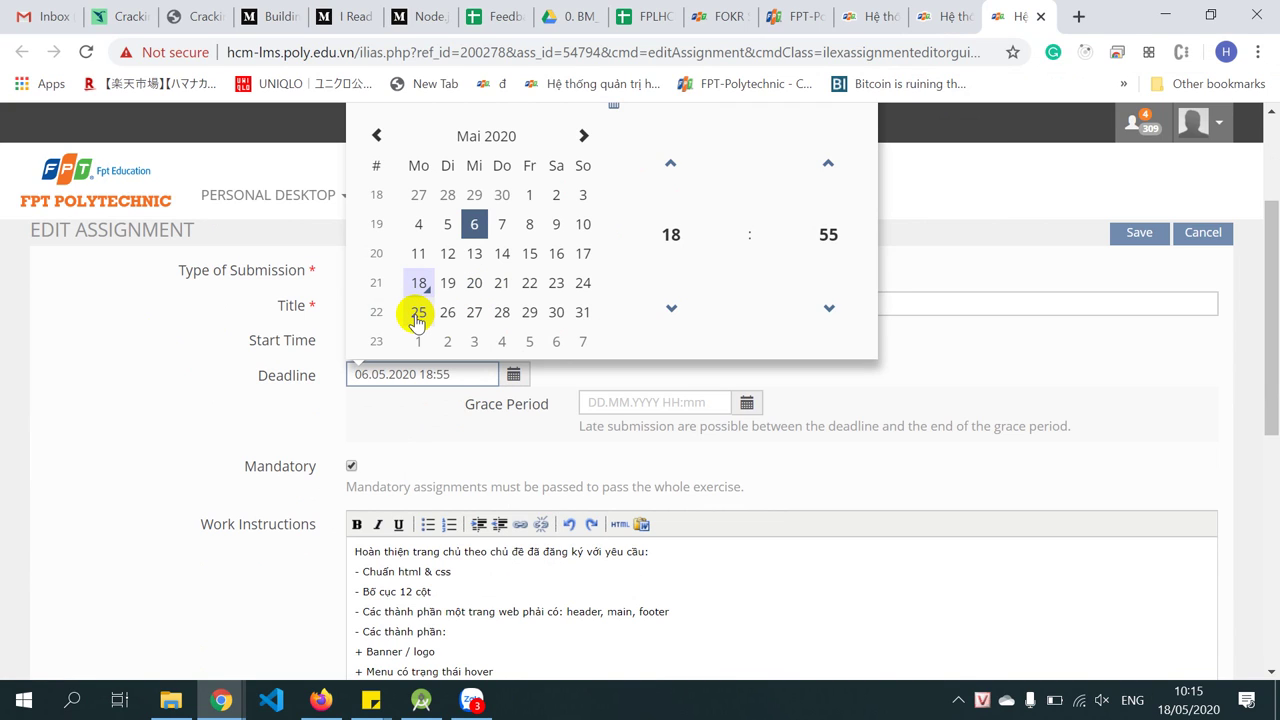
click(557, 314)
click(671, 238)
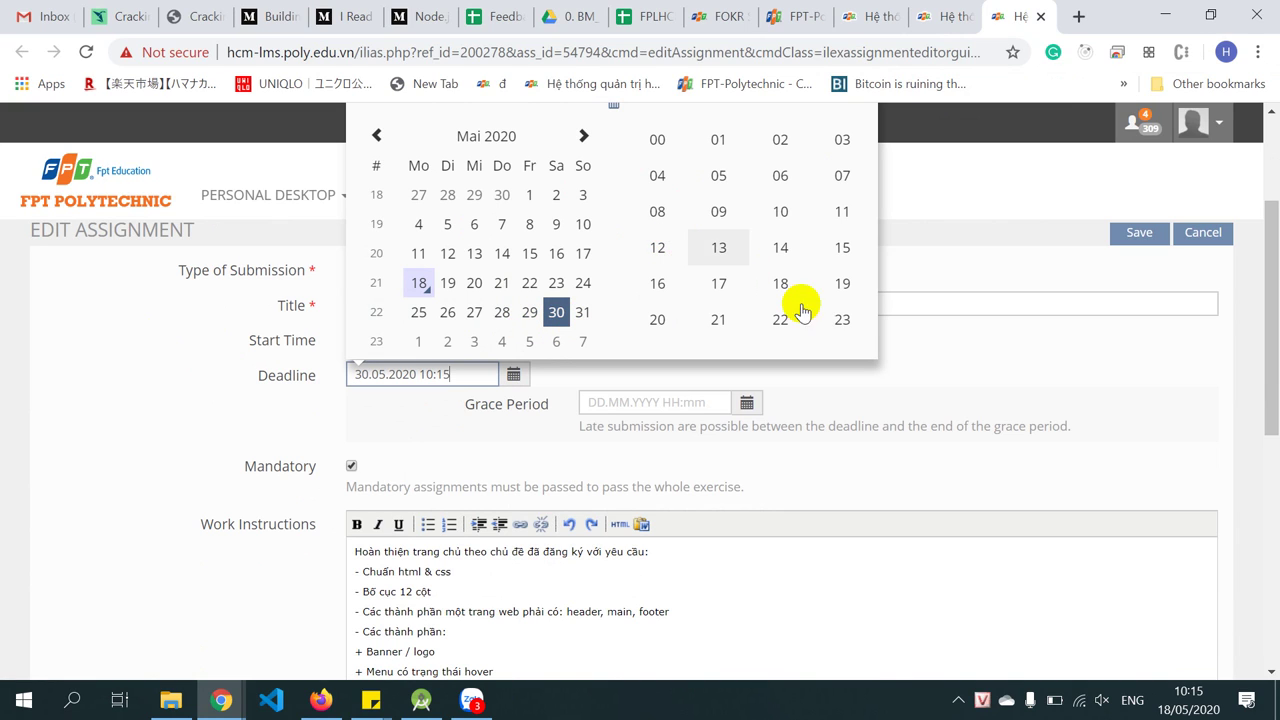
click(843, 322)
click(826, 245)
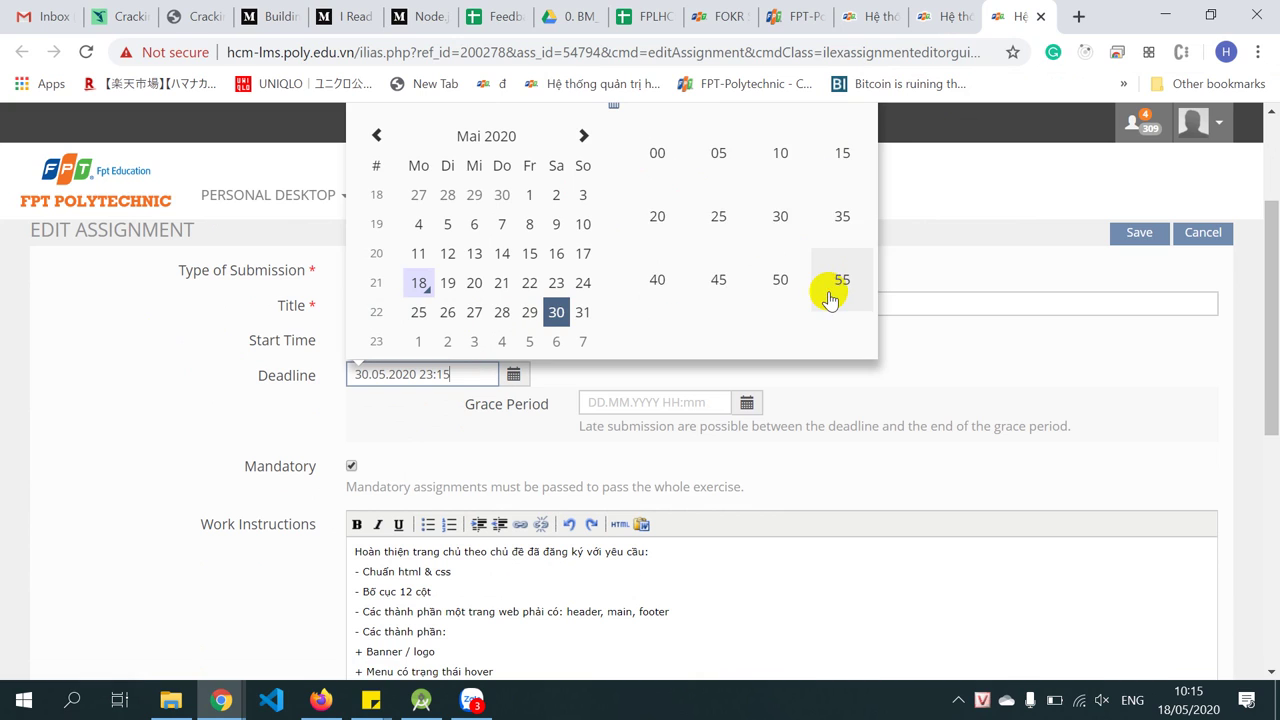
click(829, 290)
click(1010, 270)
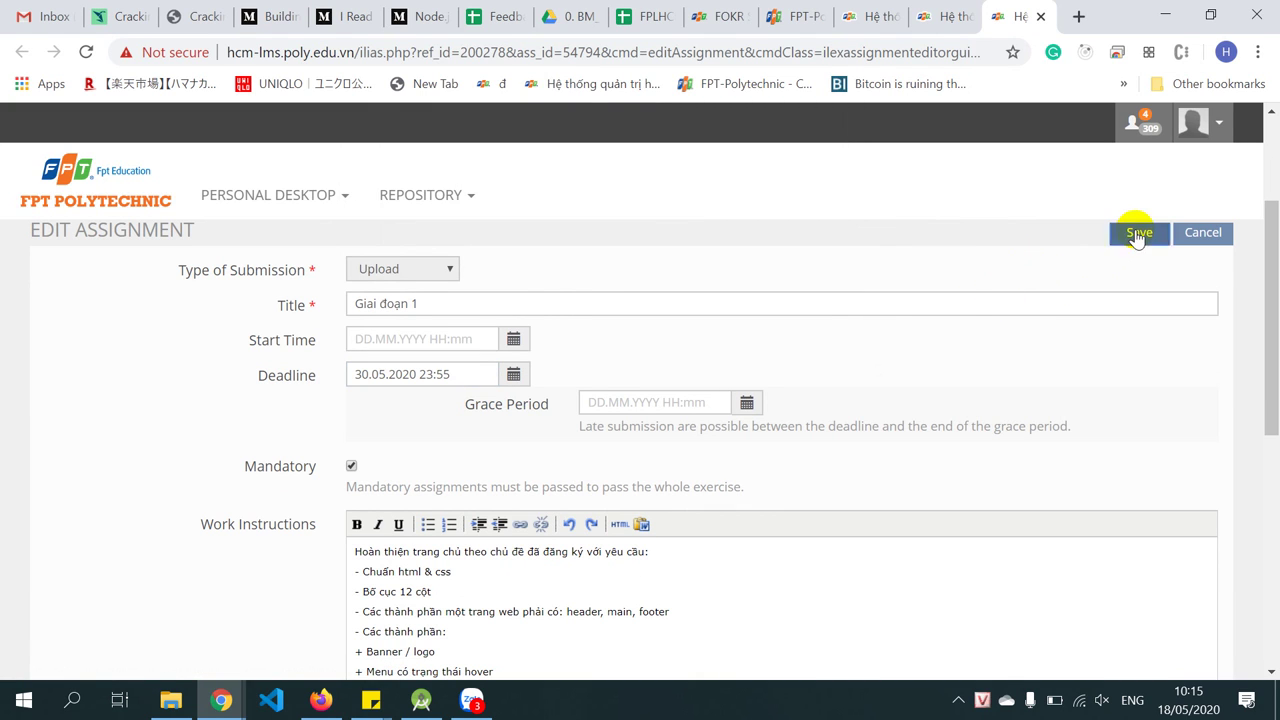
click(1137, 234)
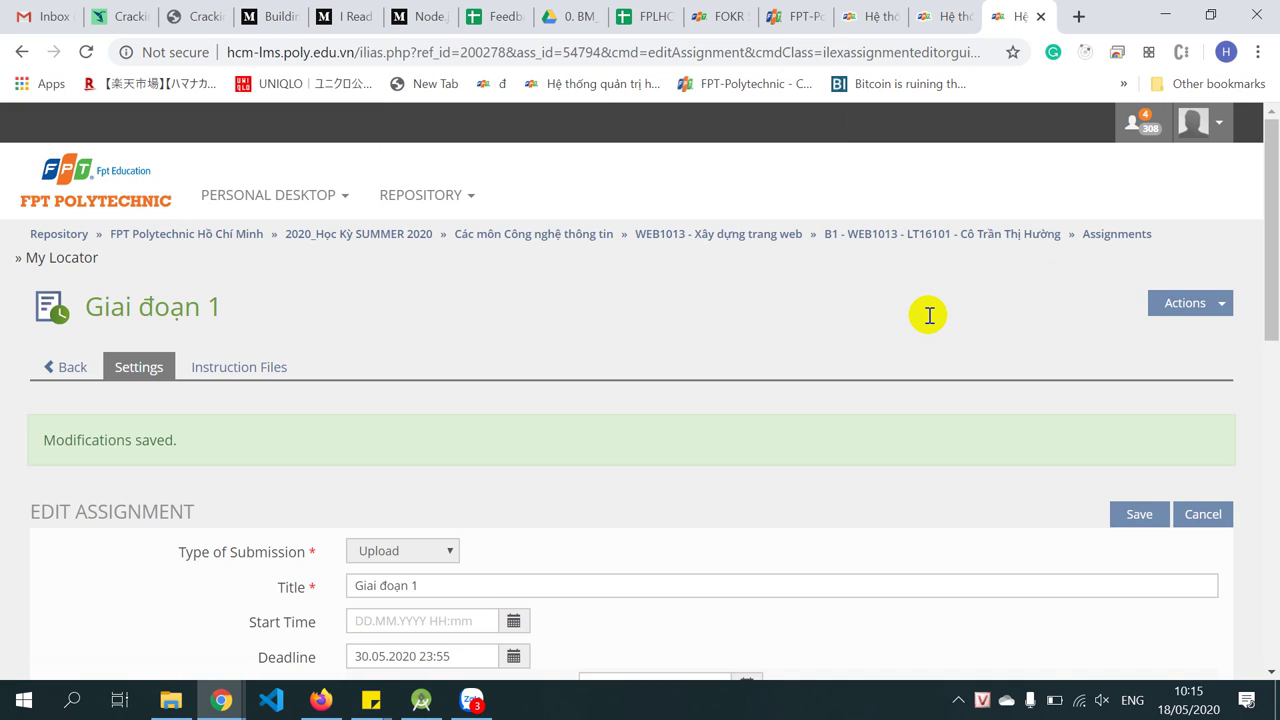
Check Giai đoạn 1 in the Assignments overview and return to the editable assignment list
scroll(929, 315, down, 3)
scroll(929, 315, up, 3)
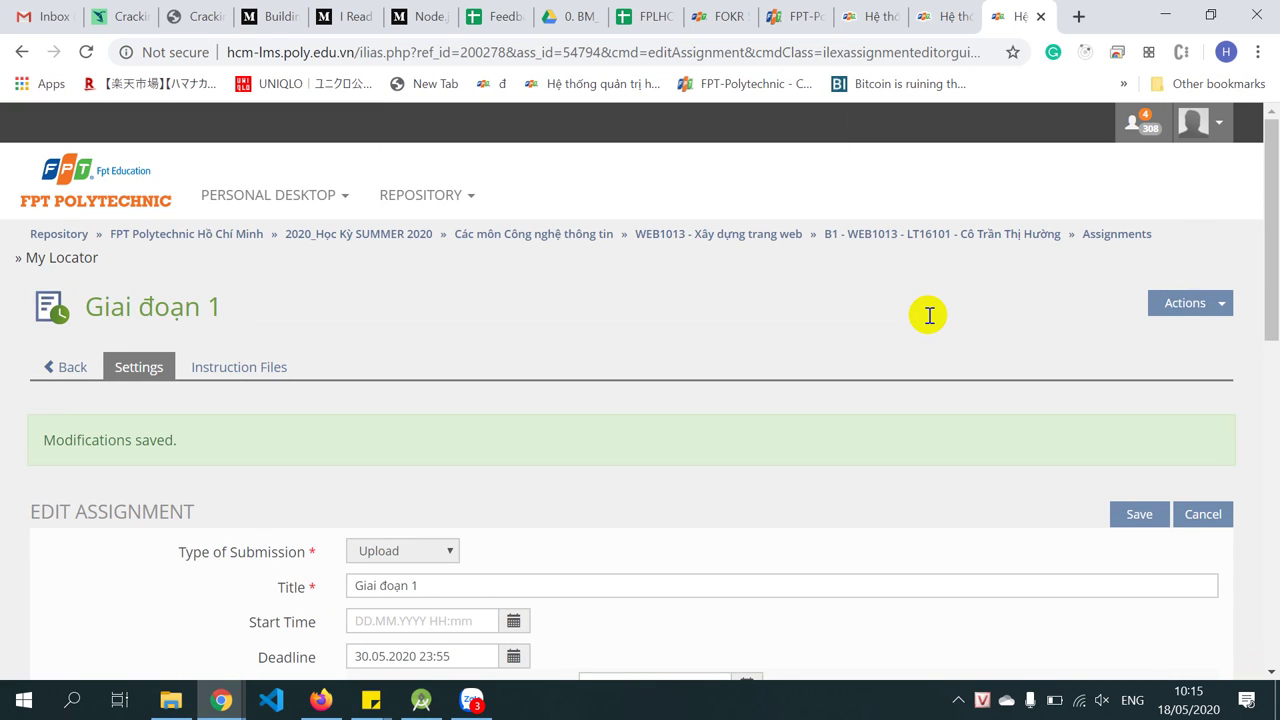
click(1104, 240)
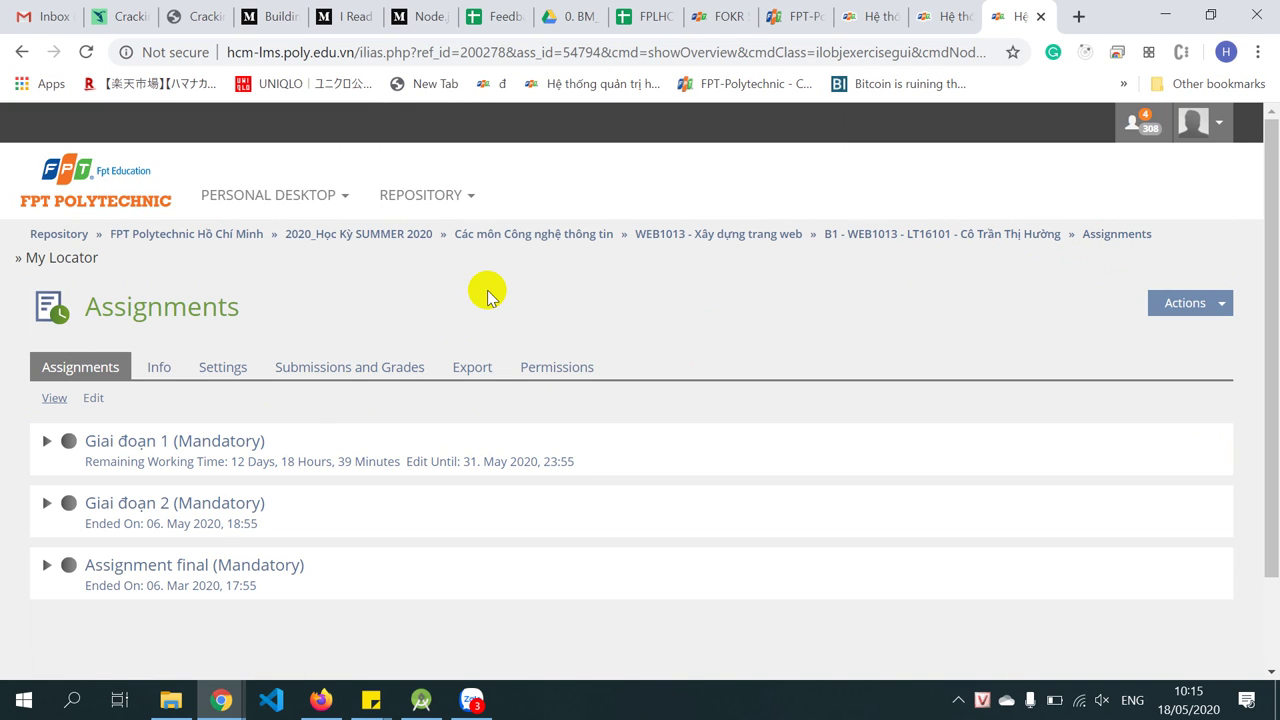
click(1041, 17)
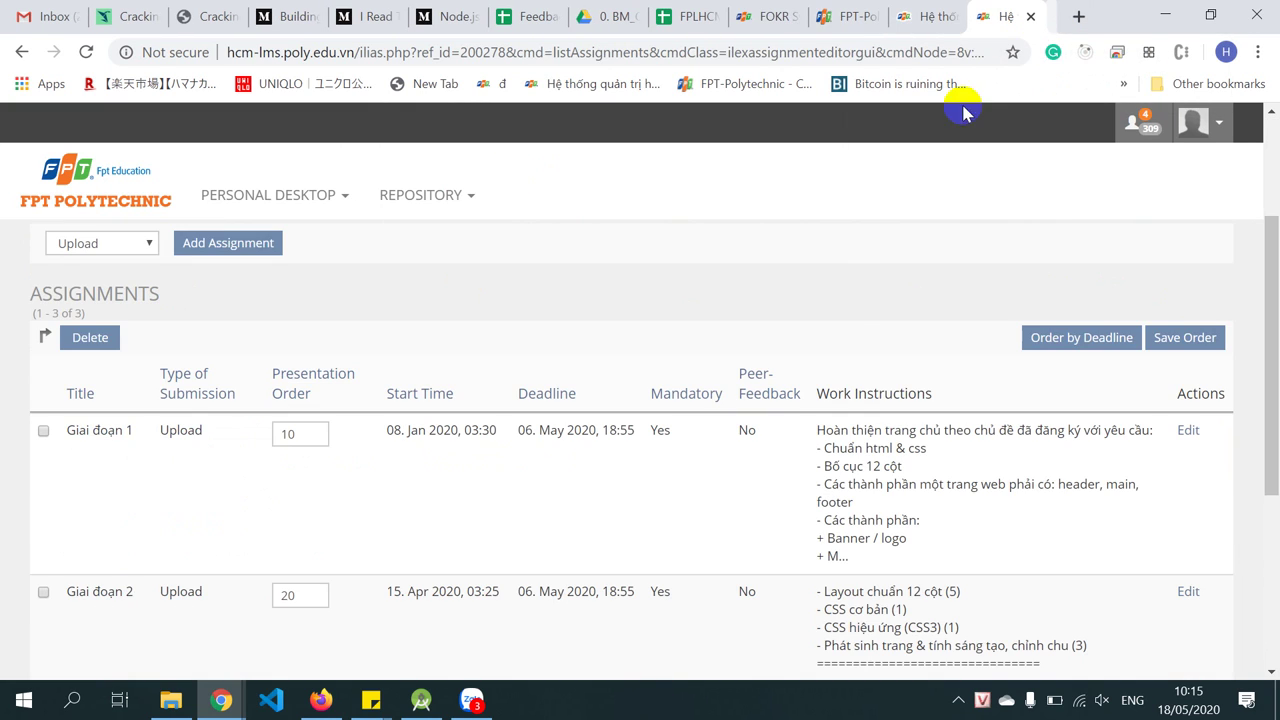
Open the Giai đoạn 2 assignment's settings in a separate browser tab and clear its start time
middle_click(1186, 594)
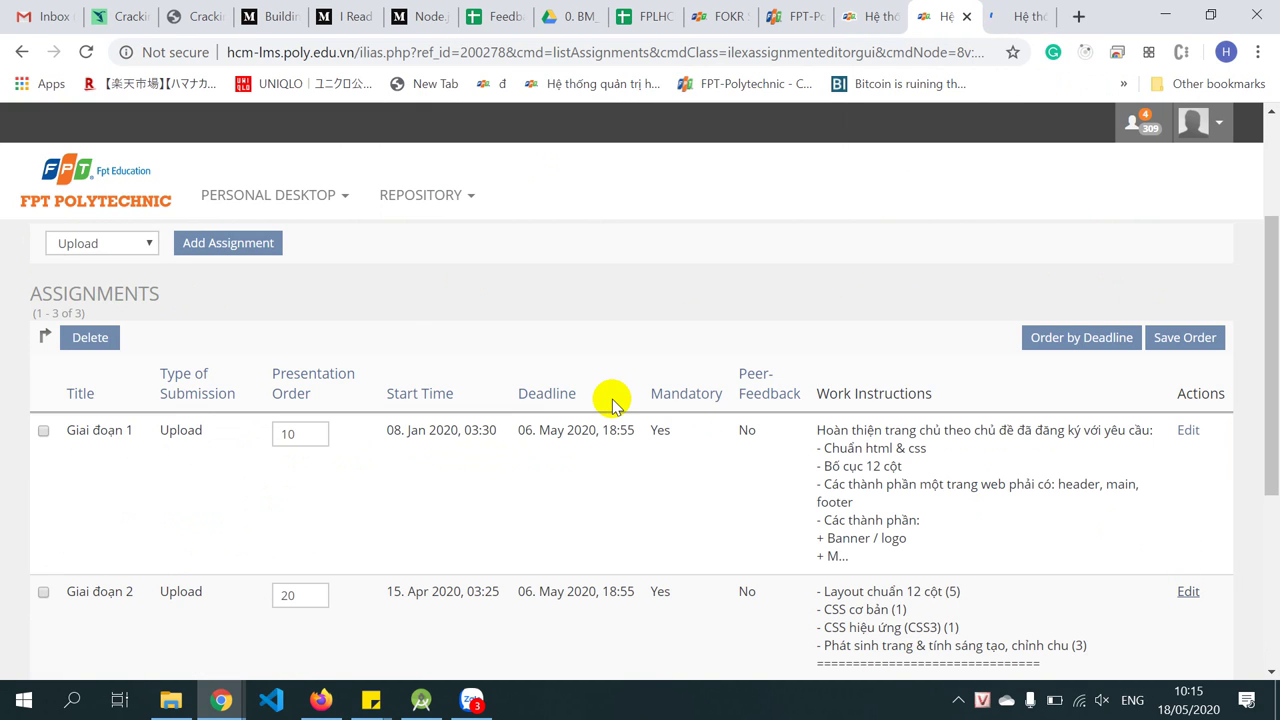
click(1006, 15)
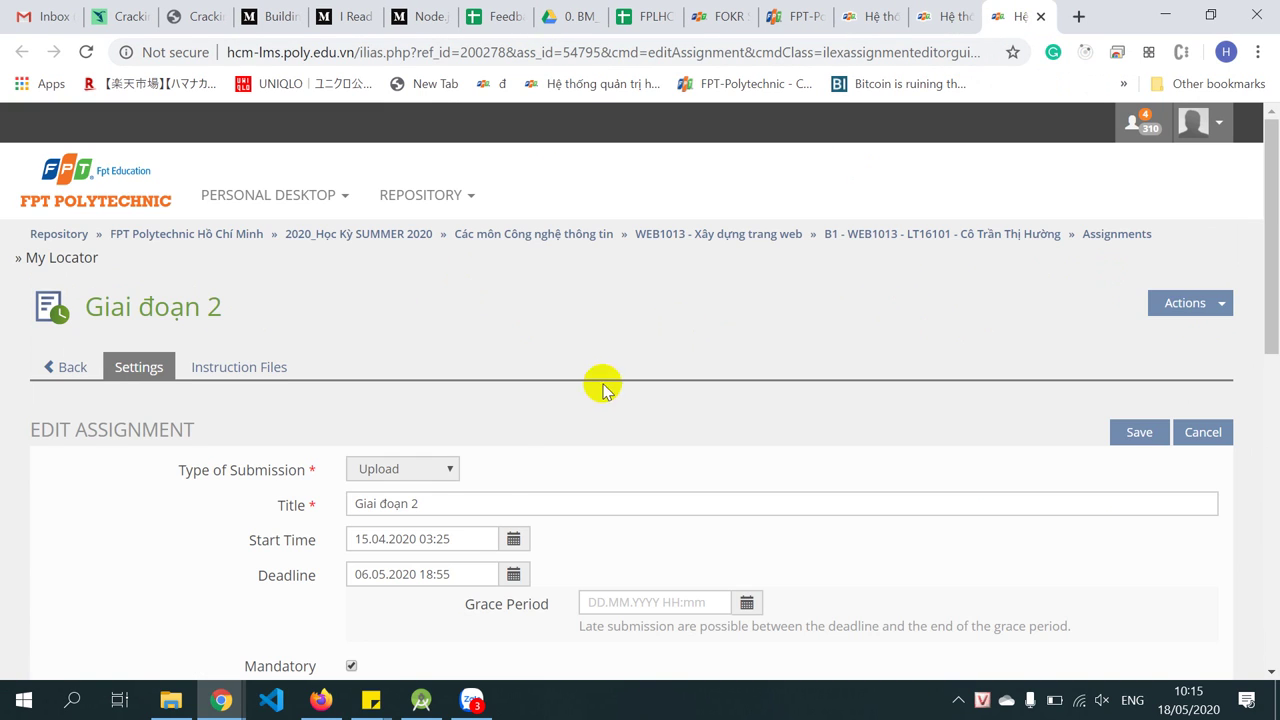
drag(471, 538, 228, 551)
key(BackSpace)
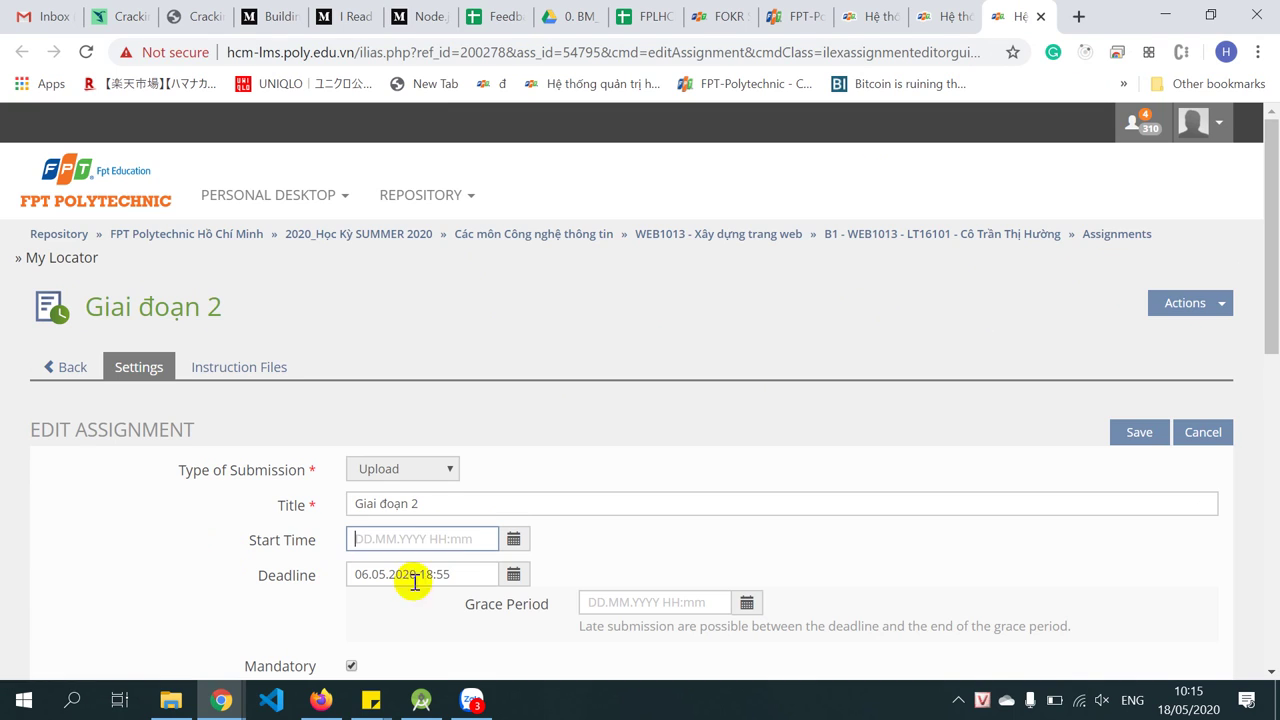
Set the Giai đoạn 2 deadline to 18.06.2020 23:55, save it, and return to the assignment list
click(514, 576)
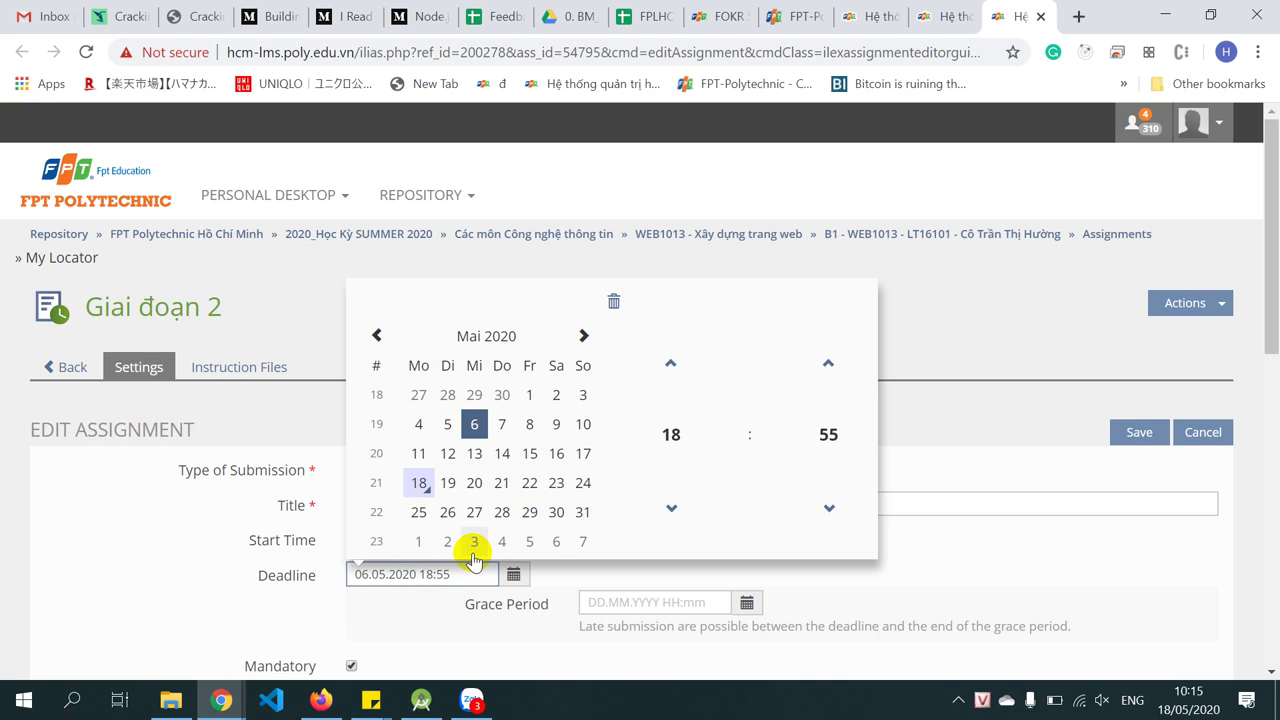
click(583, 335)
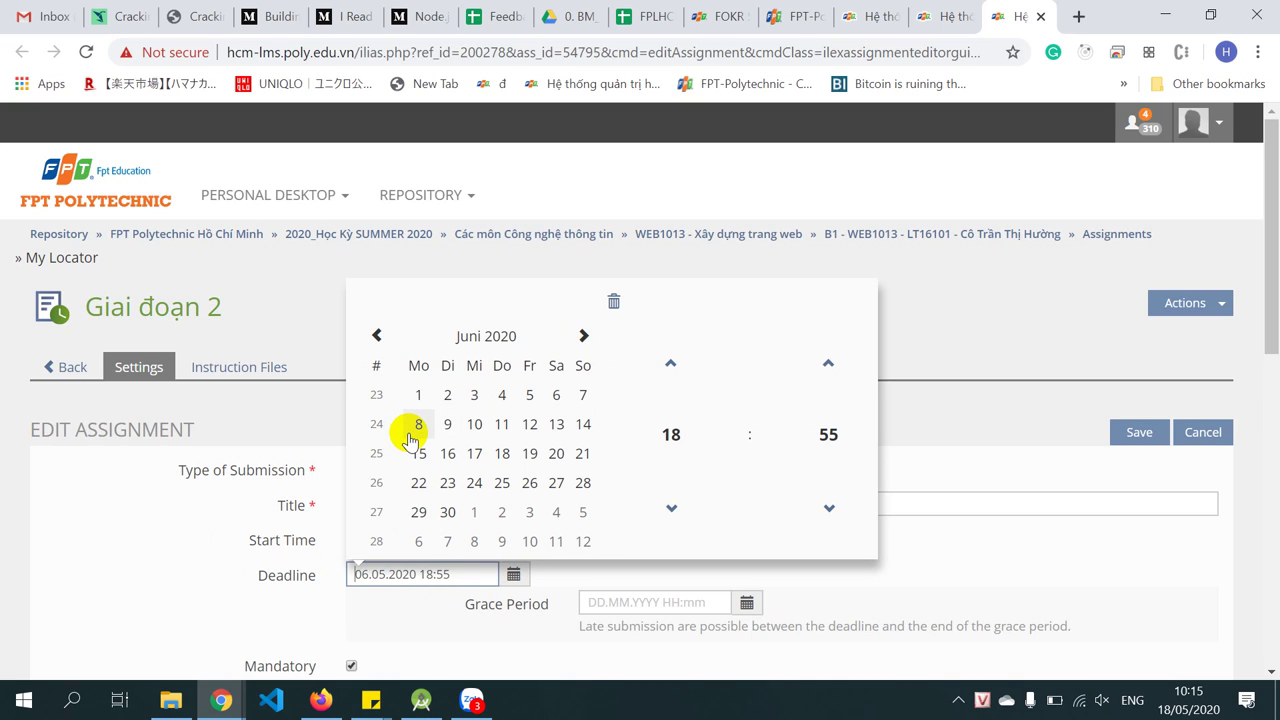
click(502, 453)
click(665, 434)
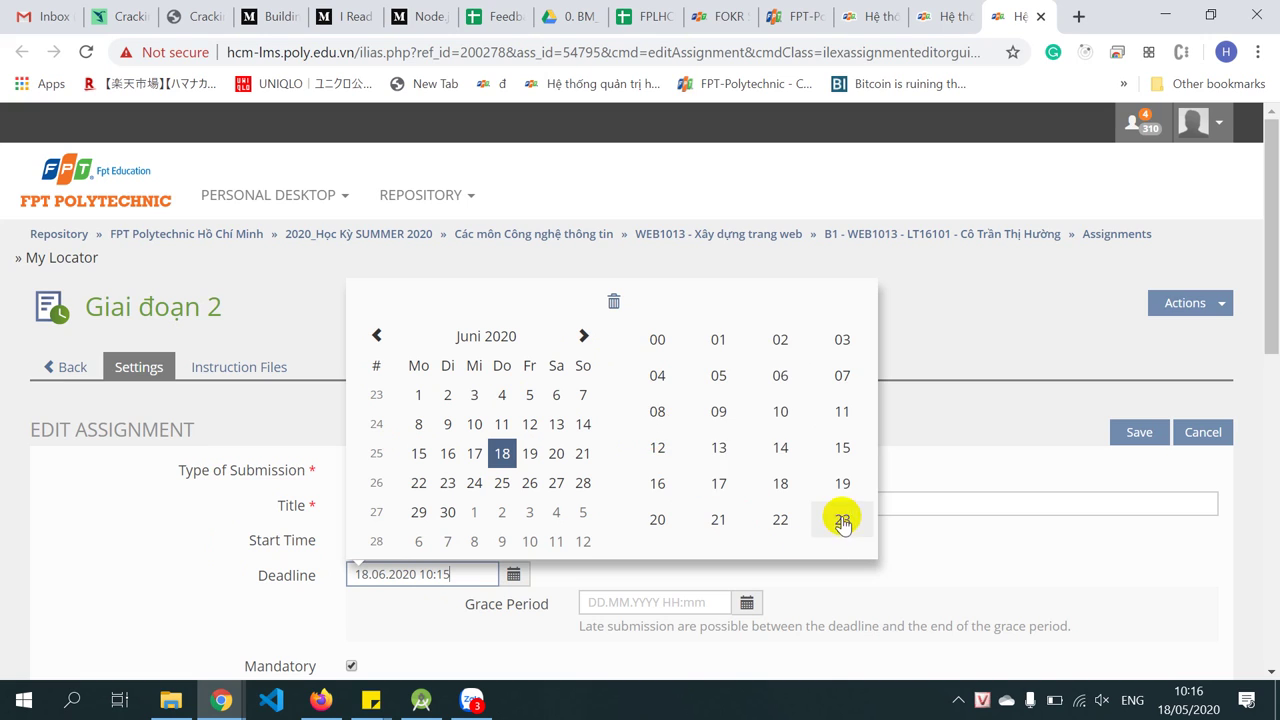
click(838, 516)
click(827, 434)
click(834, 487)
click(960, 430)
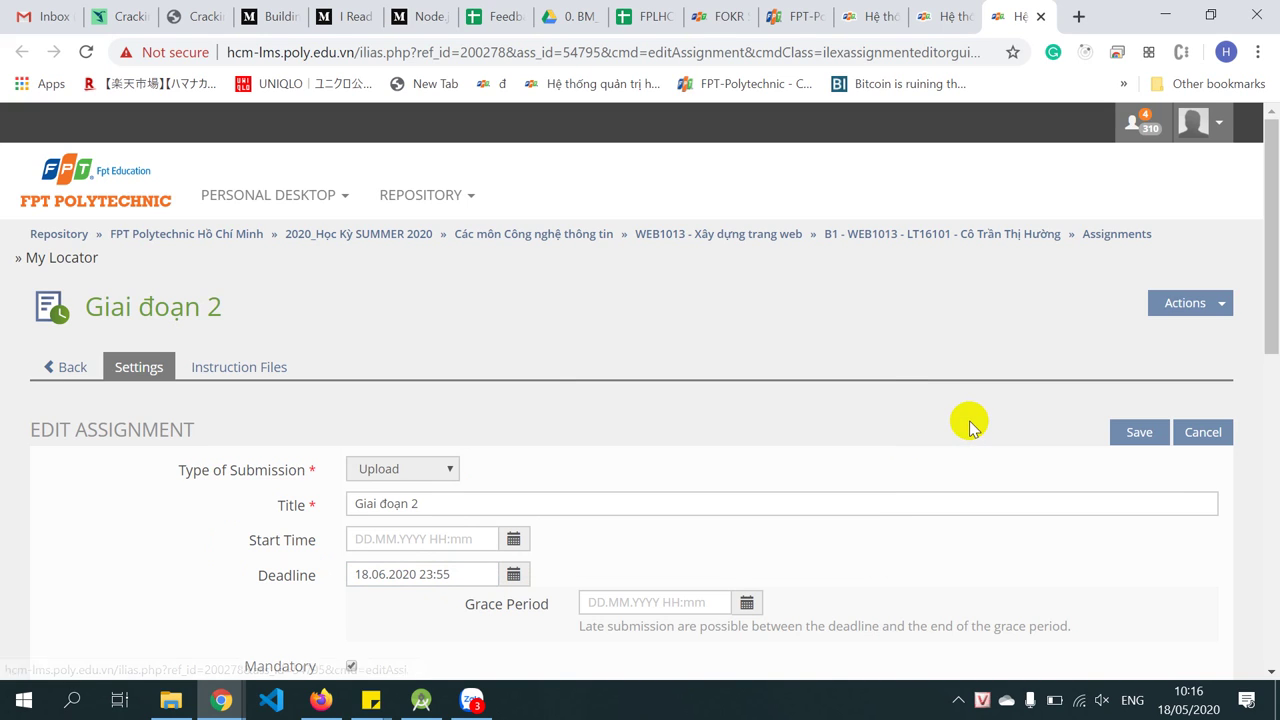
click(1140, 430)
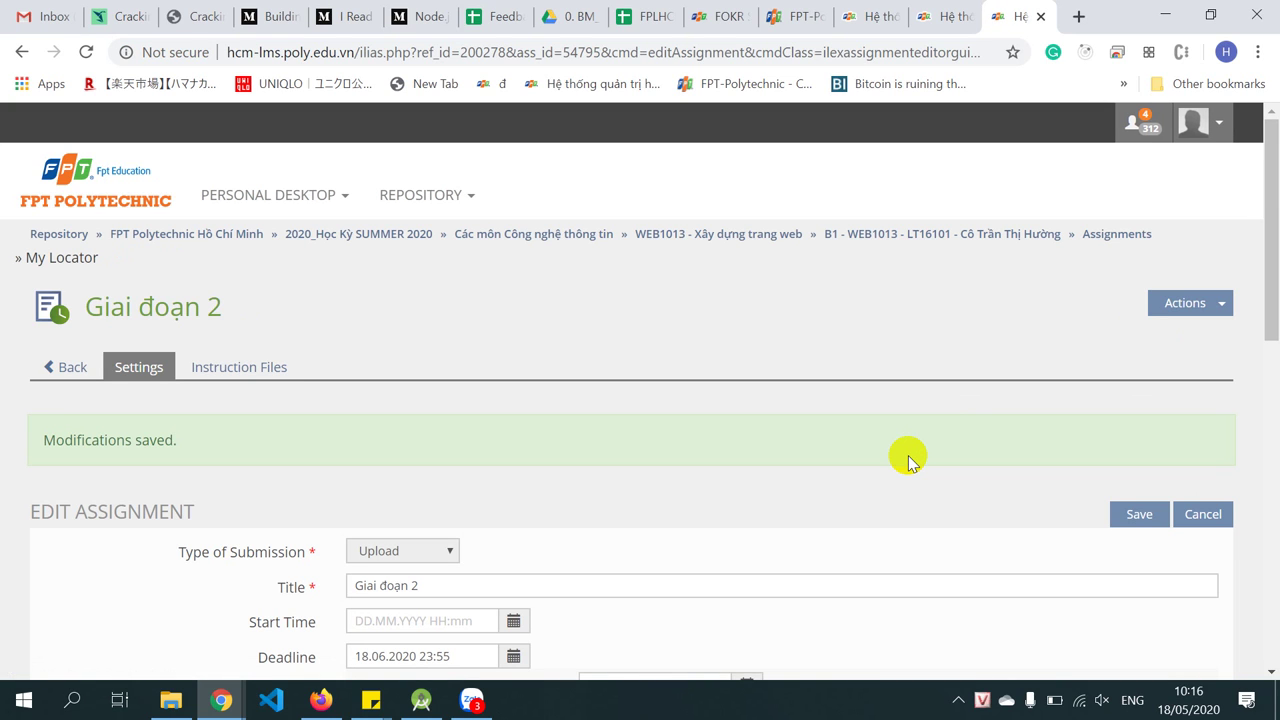
click(1040, 16)
Open the Assignment final settings and clear the start time
scroll(703, 457, down, 4)
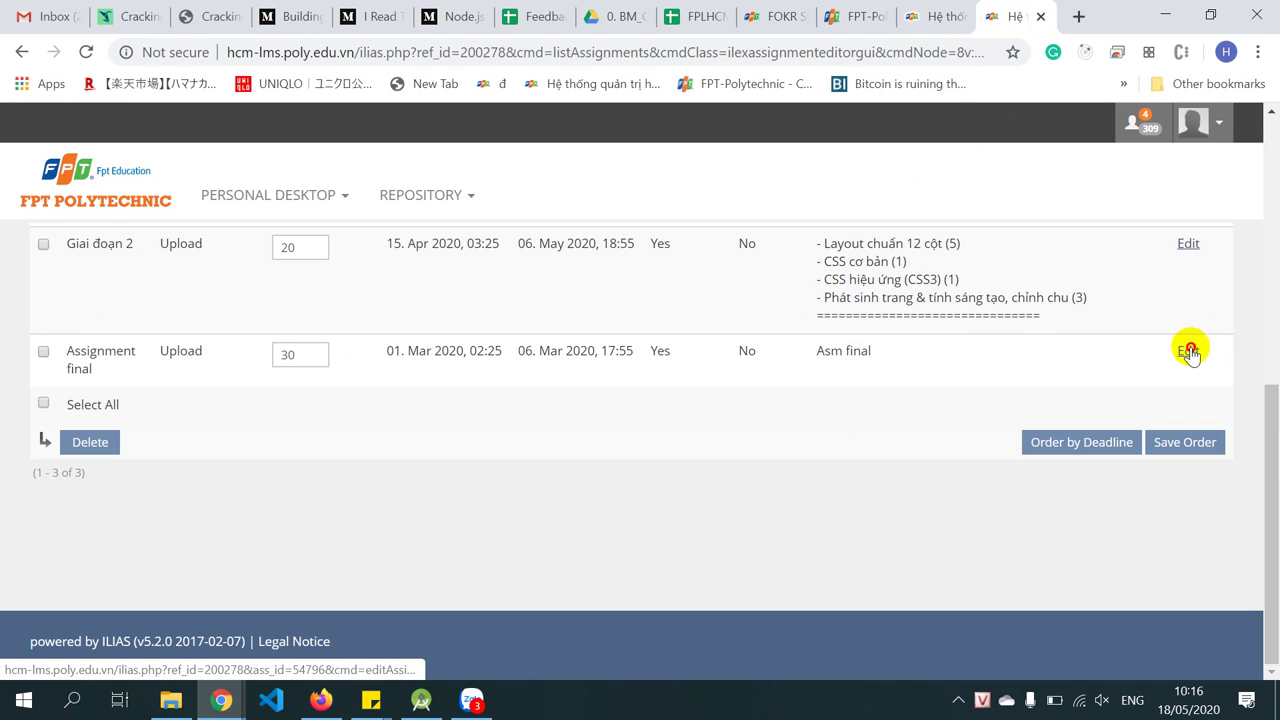
click(1188, 348)
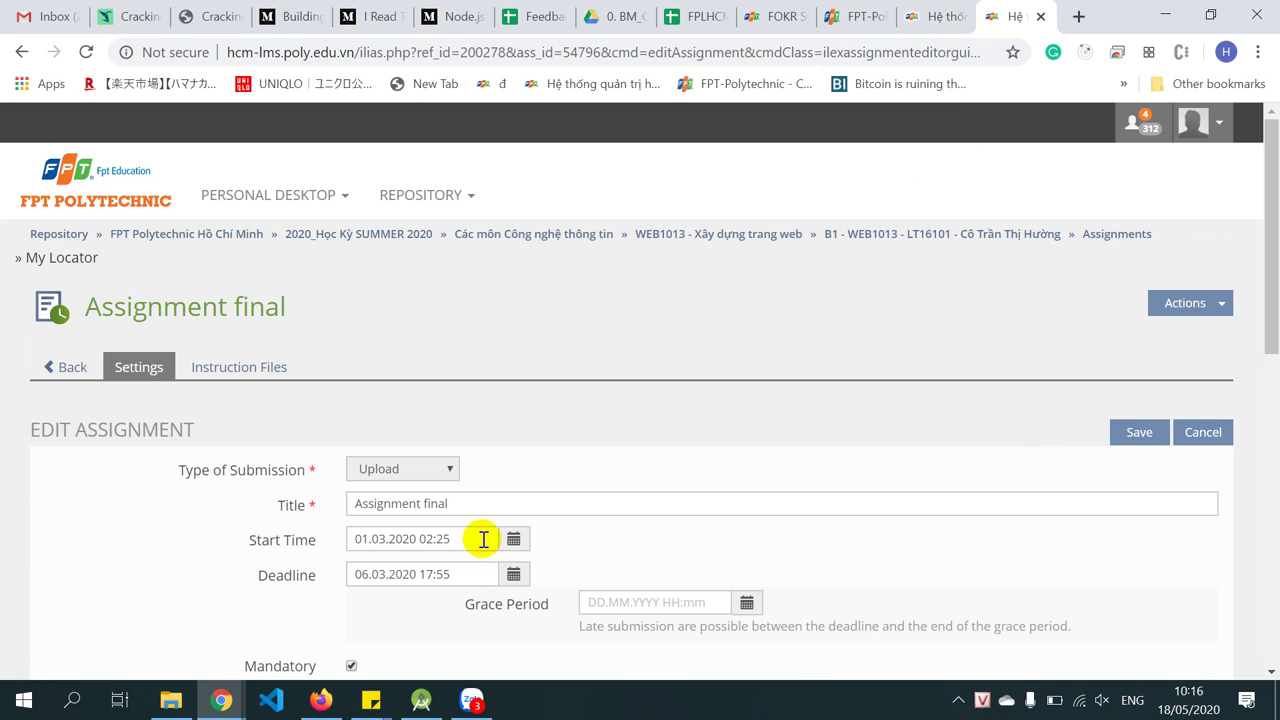
drag(450, 537, 171, 515)
key(BackSpace)
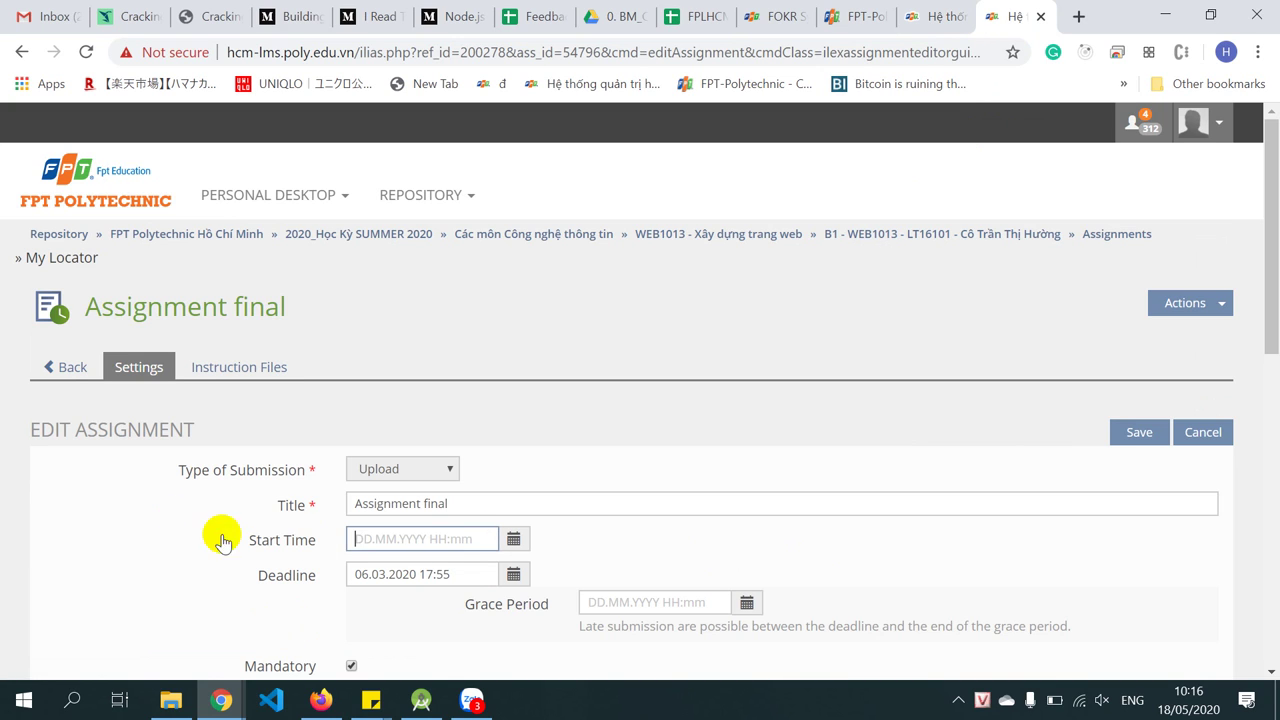
Set the Assignment final deadline to 24.06.2020 23:55 and save the assignment
click(514, 577)
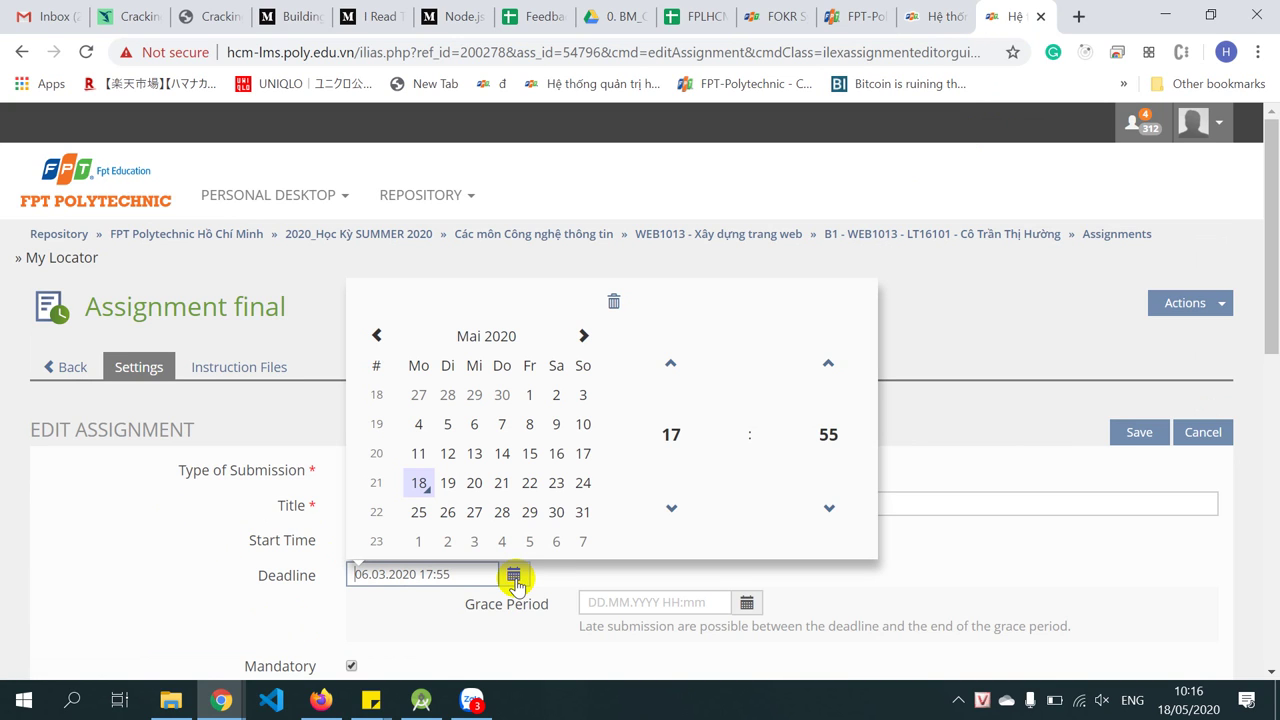
click(585, 336)
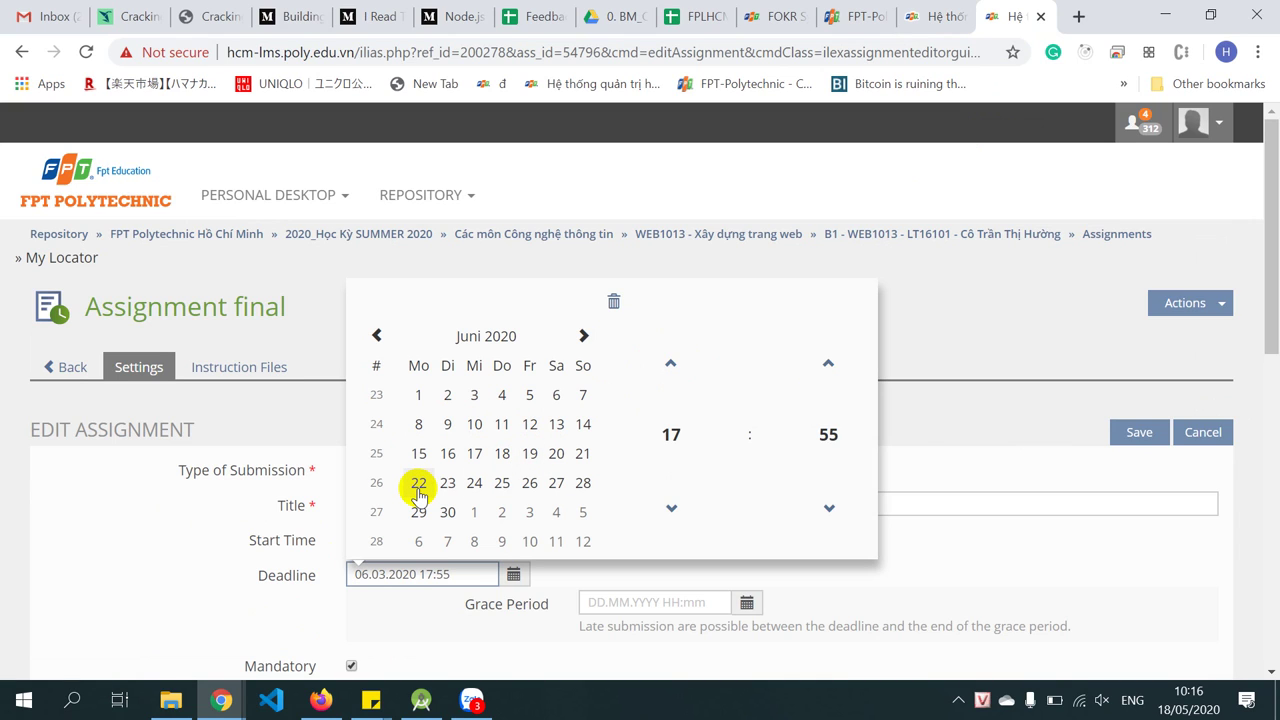
click(475, 483)
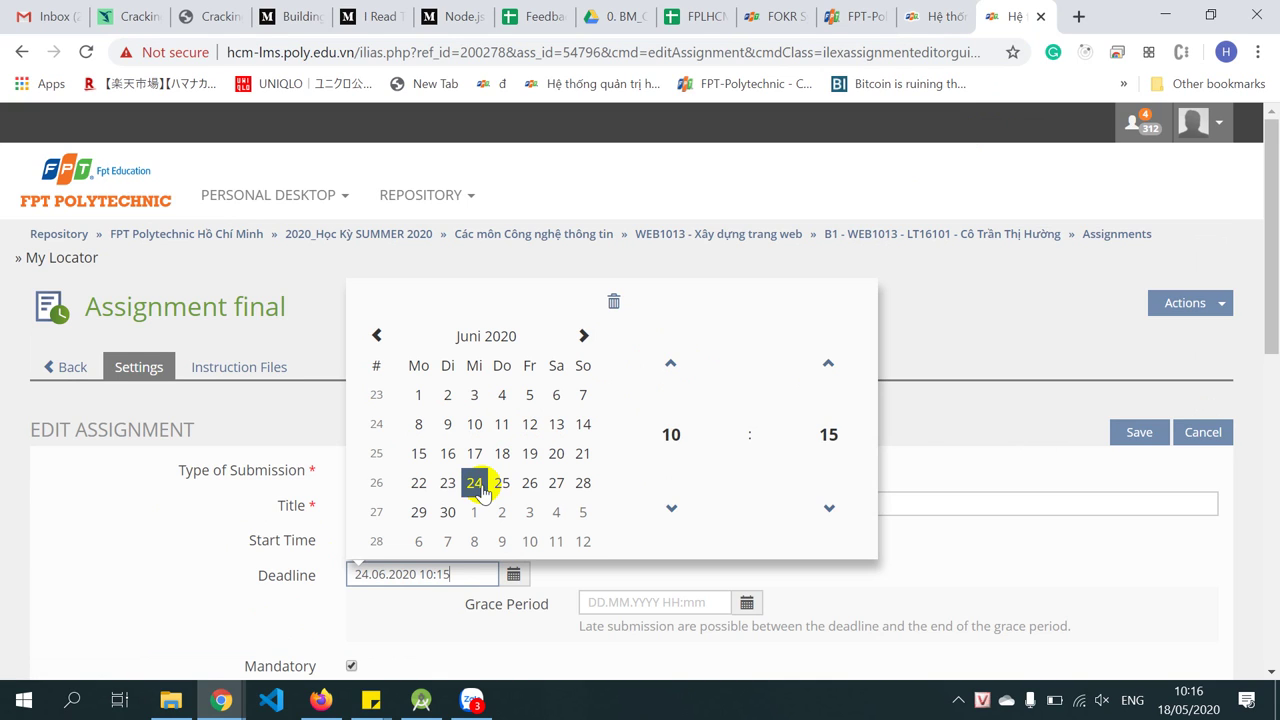
click(671, 434)
click(843, 521)
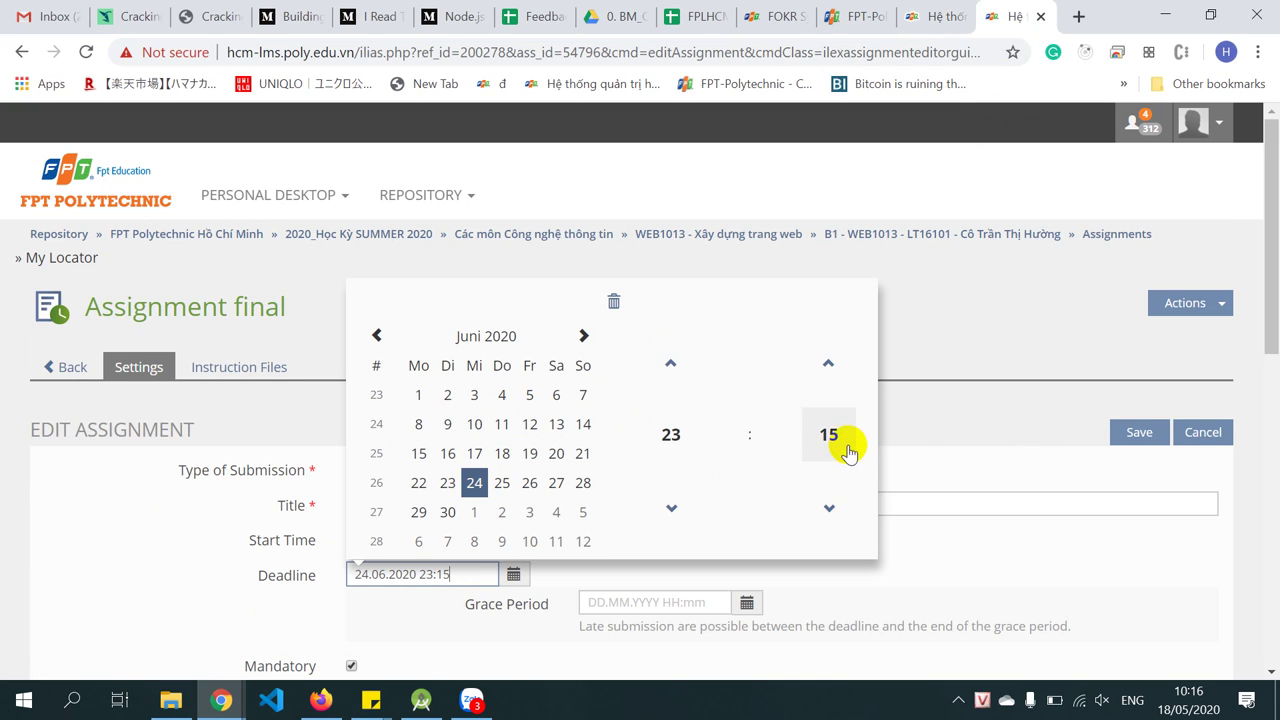
click(837, 437)
click(840, 482)
click(1086, 424)
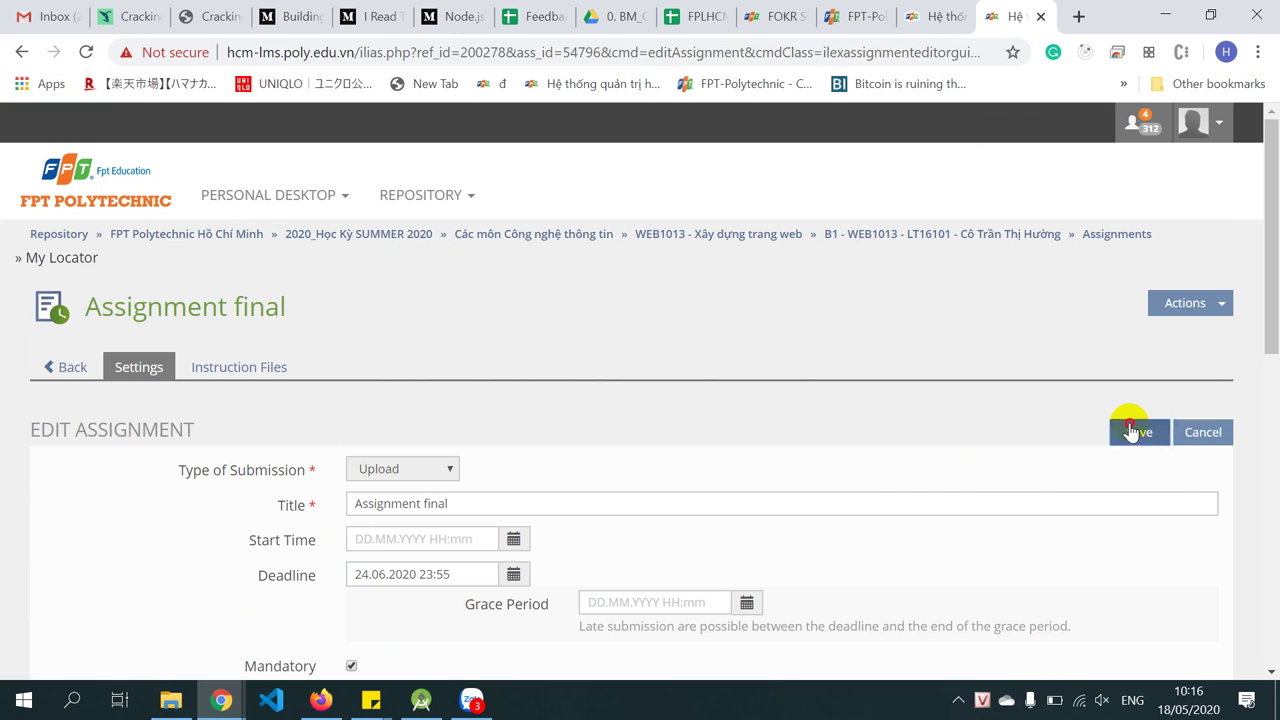
click(1131, 430)
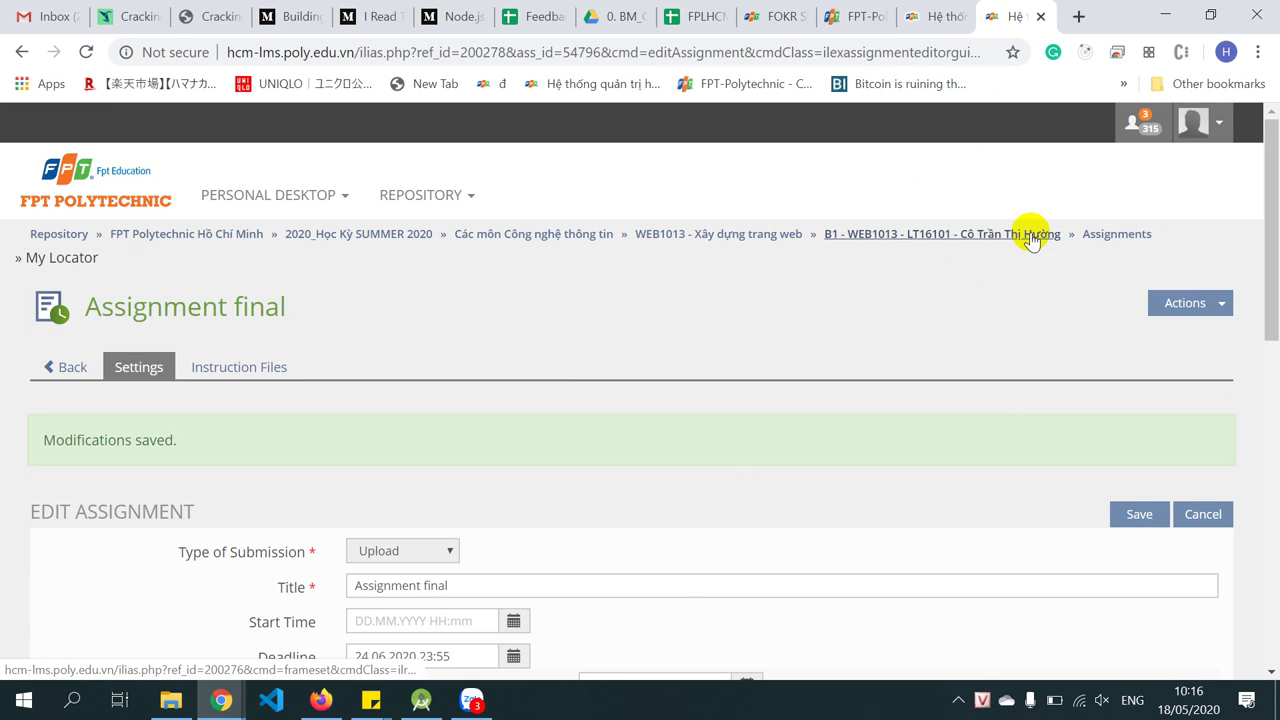
Check the deadlines in the assignment list, return to the LT16101 course page and open its Labs exercise
click(1117, 234)
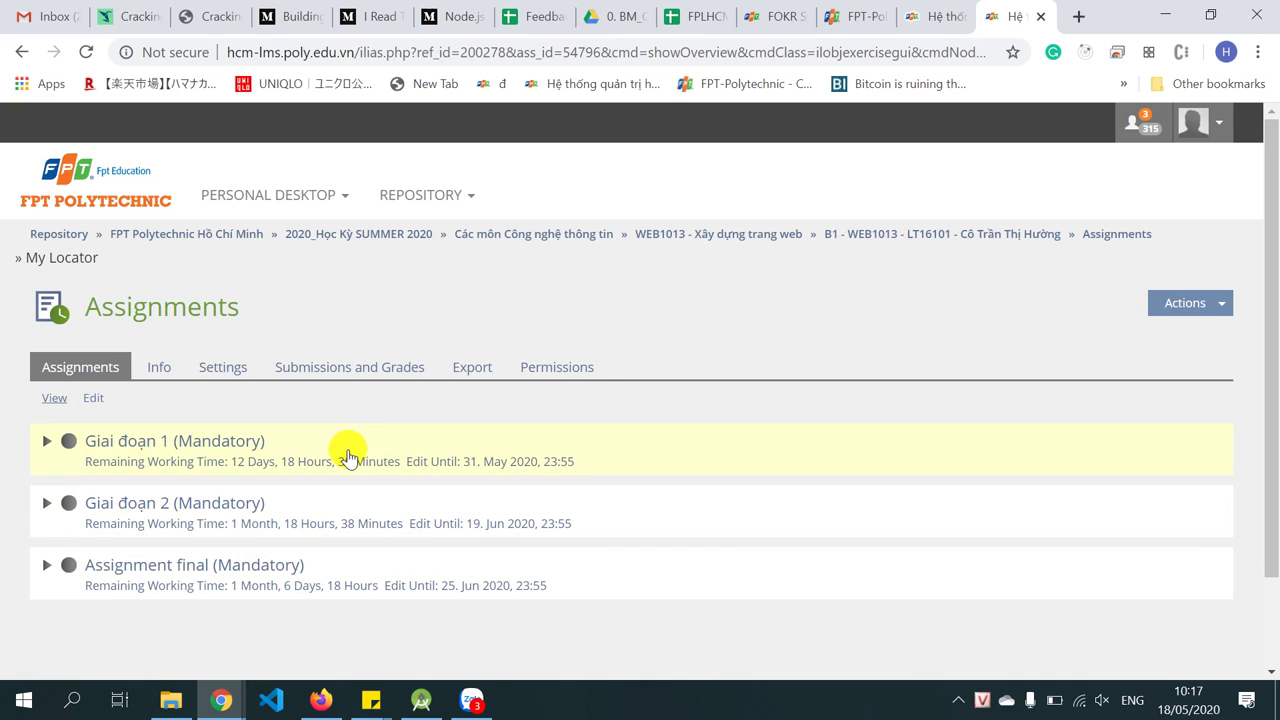
click(1041, 232)
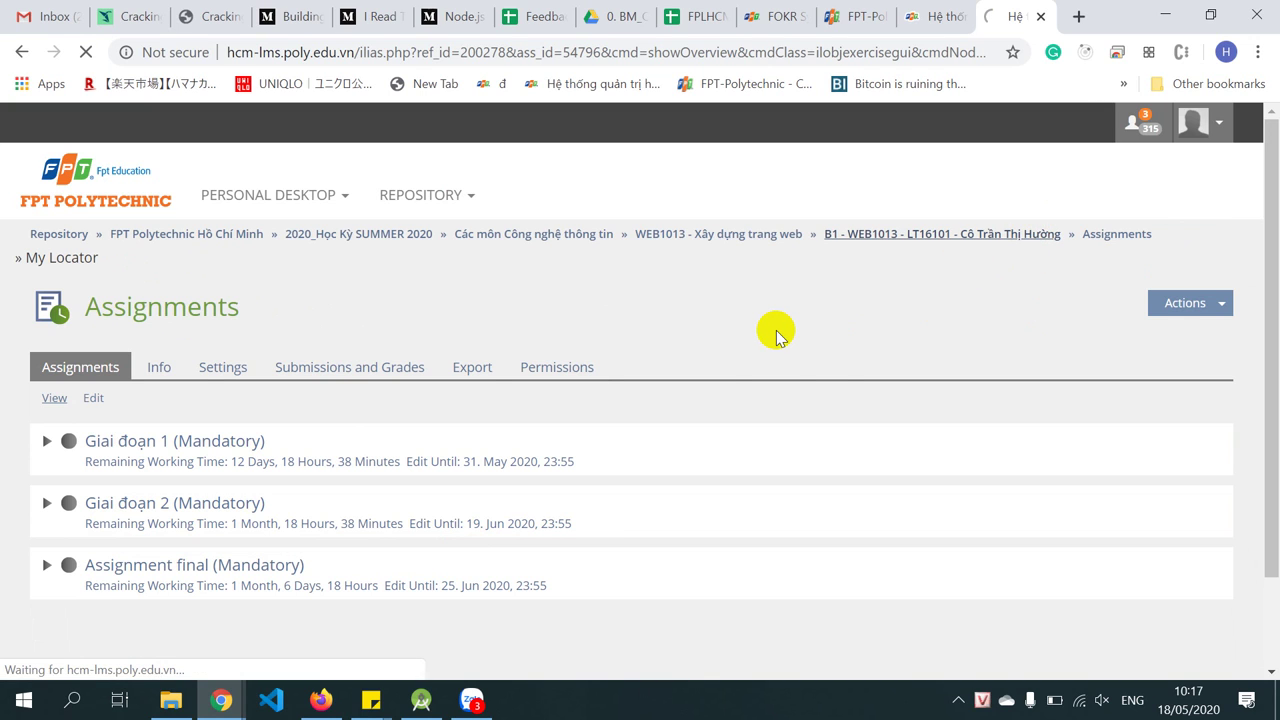
scroll(776, 335, down, 2)
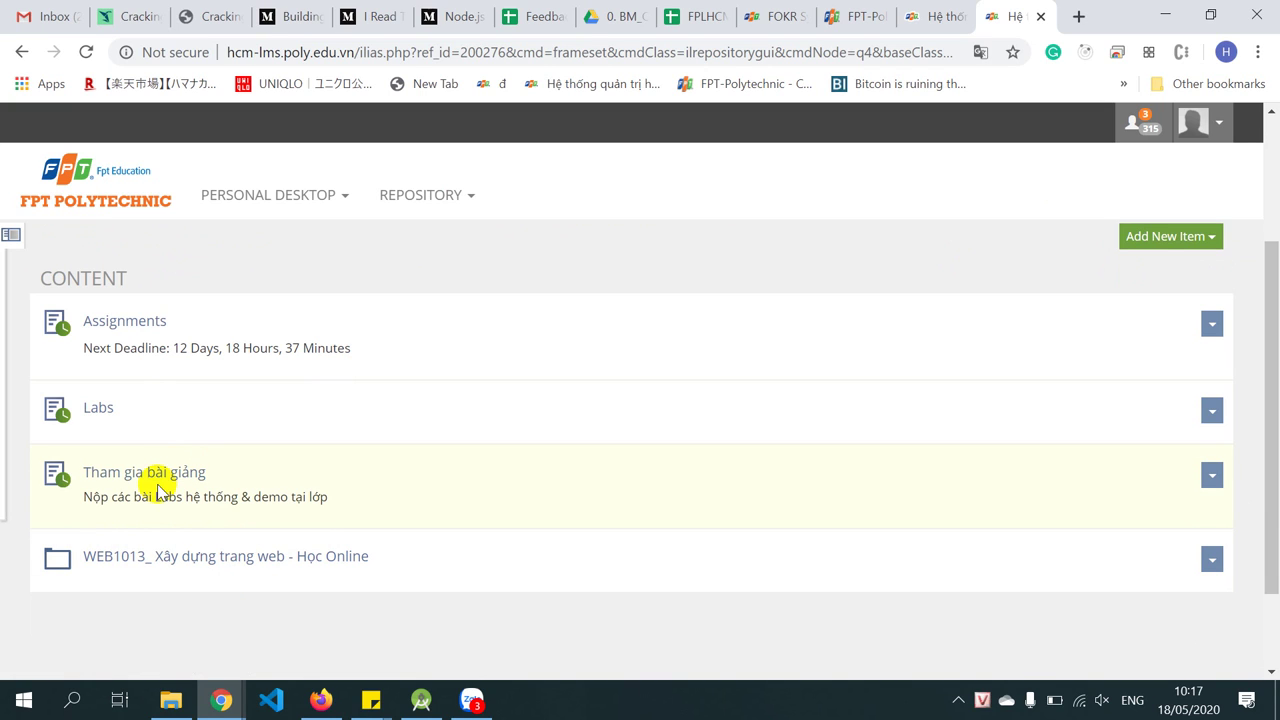
click(92, 408)
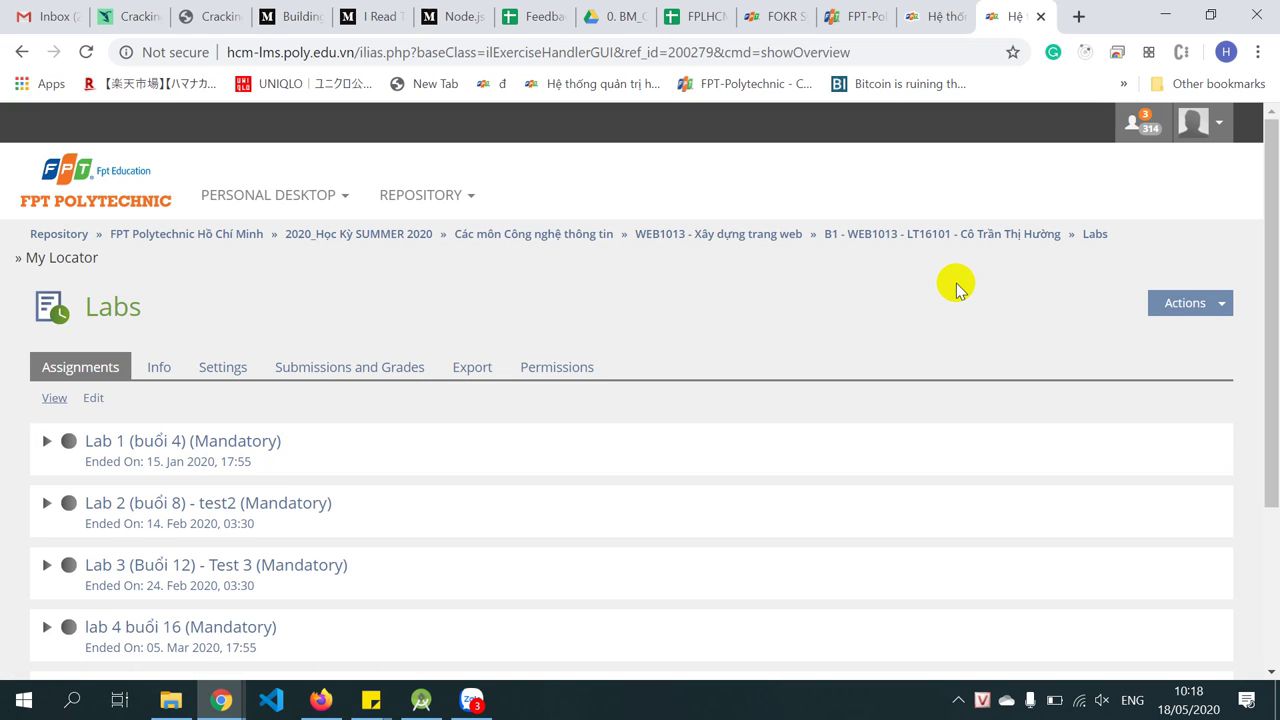
Return to the course page, open the WEB1013_ Xây dựng trang web - Học Online folder and review its learning modules
click(1006, 236)
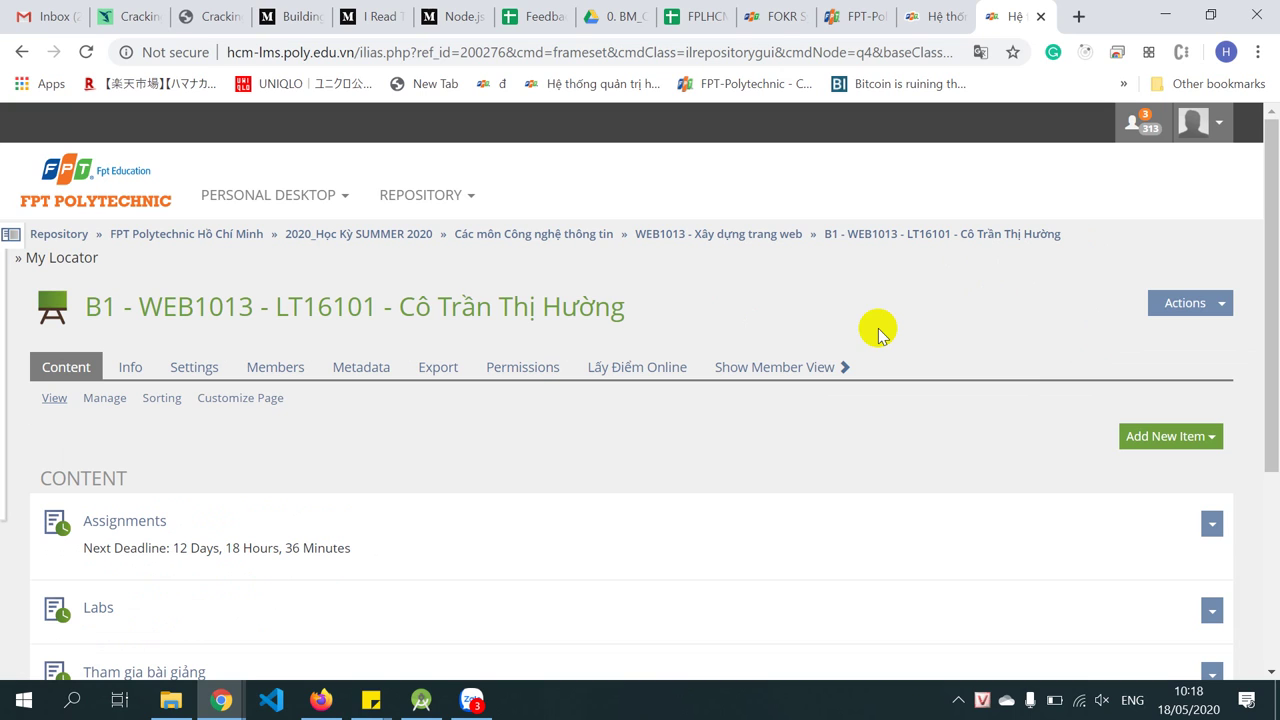
scroll(149, 451, down, 3)
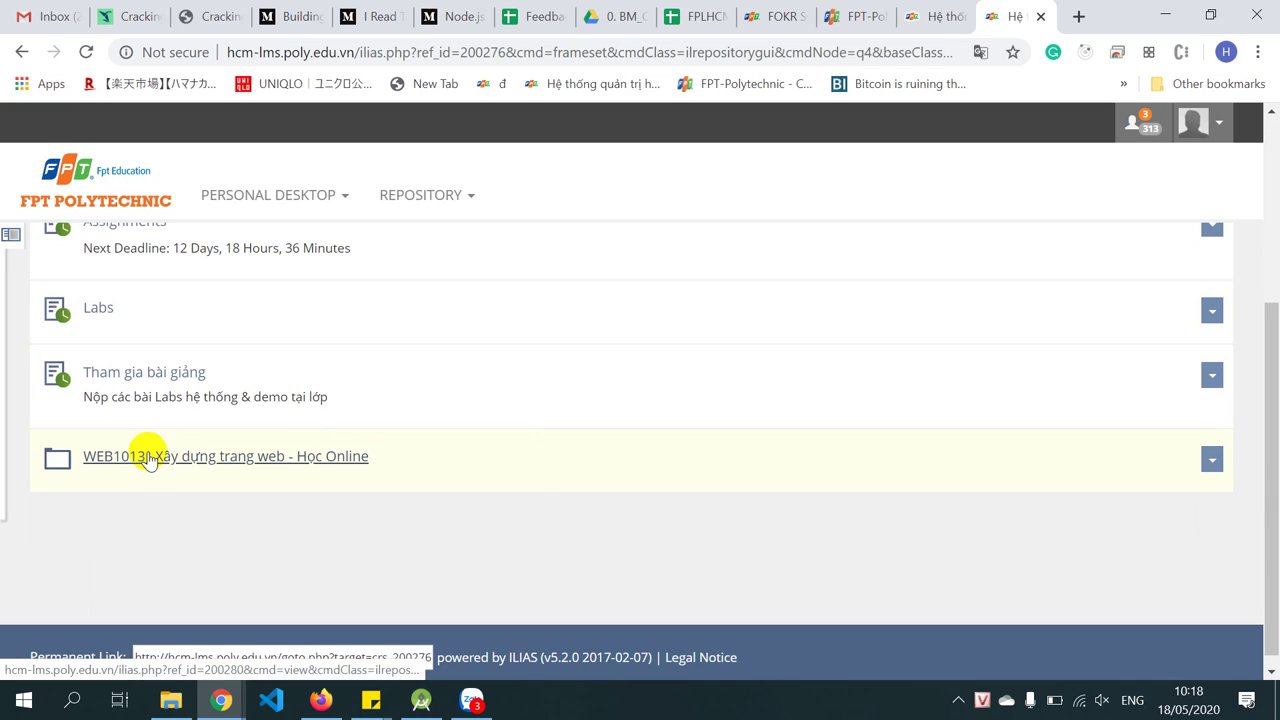
click(149, 458)
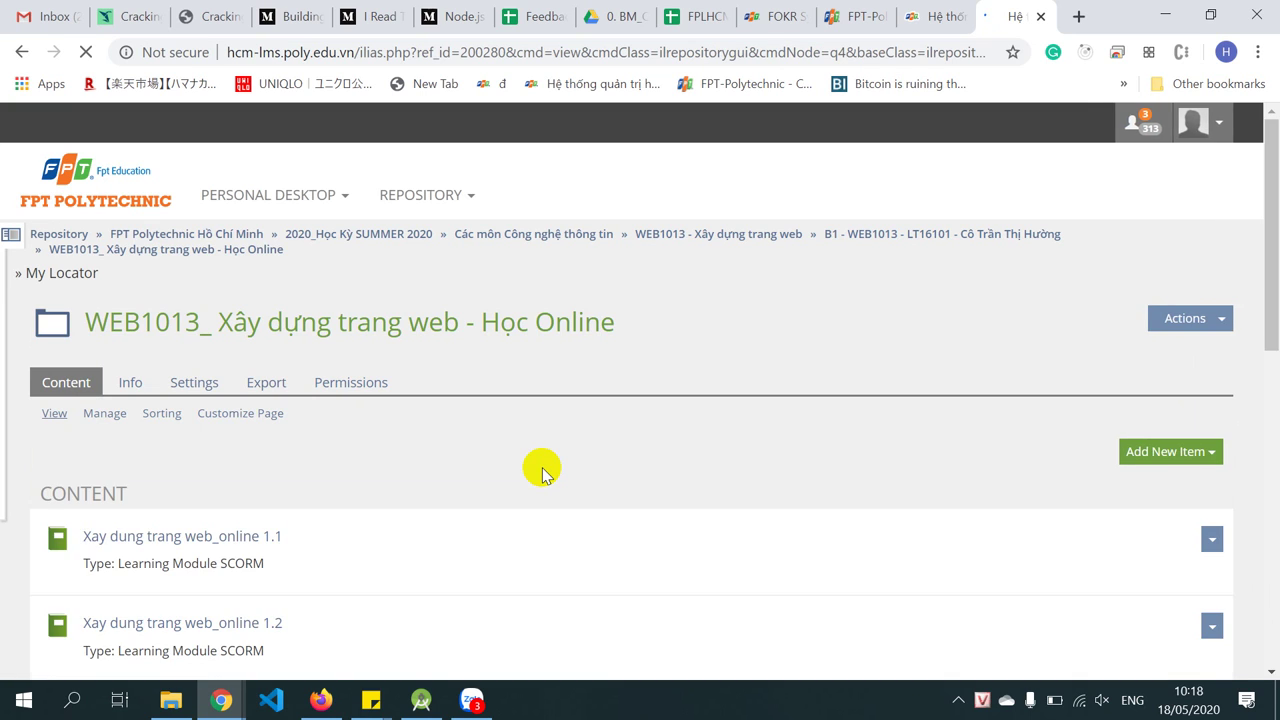
scroll(541, 472, down, 15)
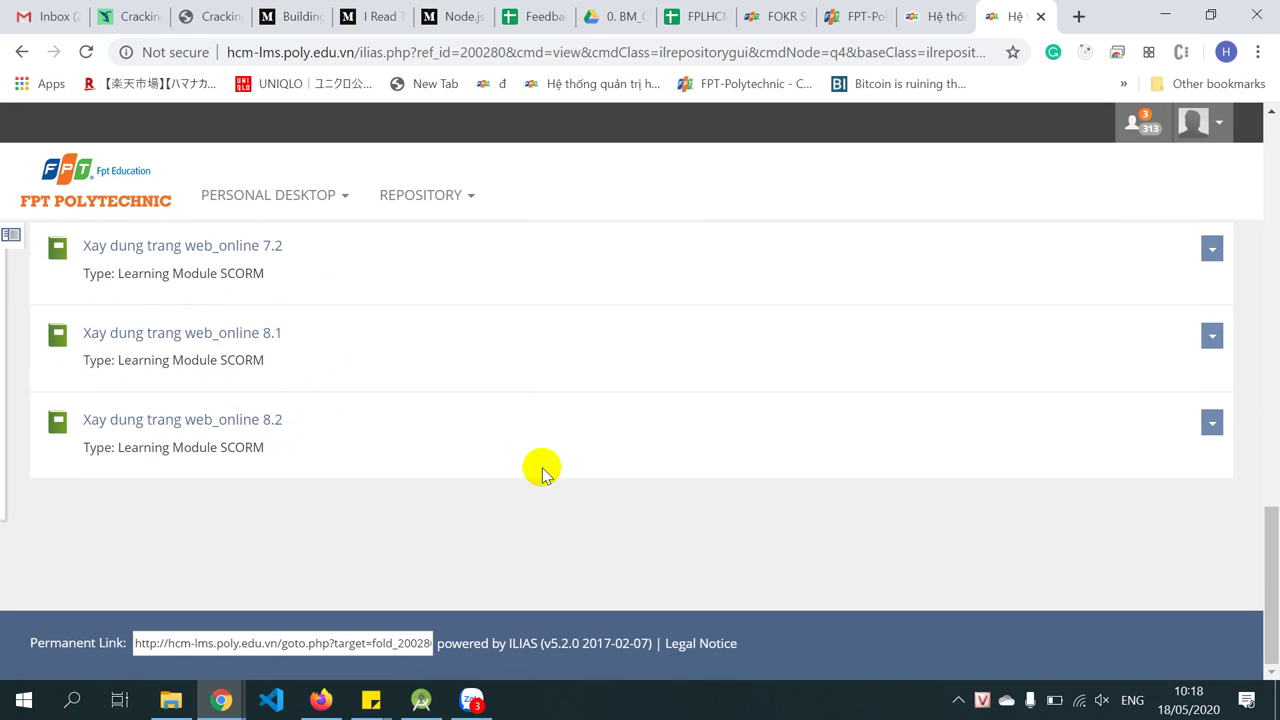
scroll(541, 472, up, 15)
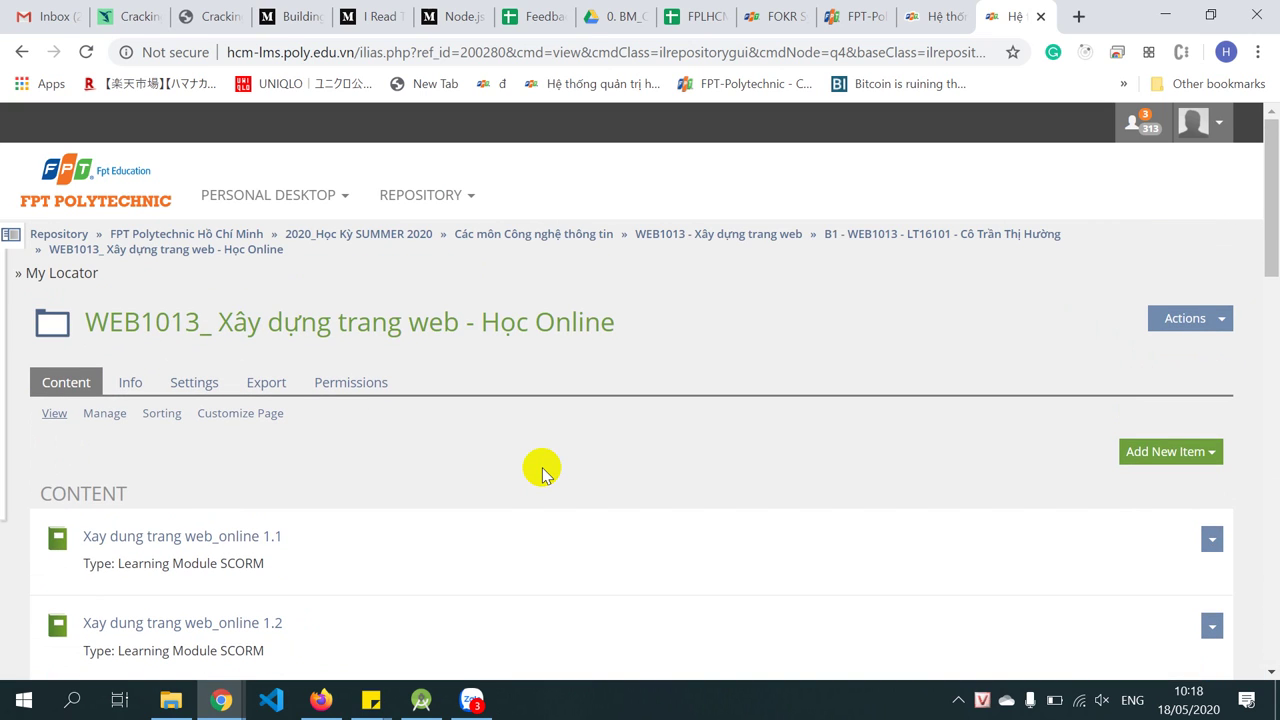
Open the Xay dung trang web_online 1.1 module, close it and look through the remaining online modules
click(186, 537)
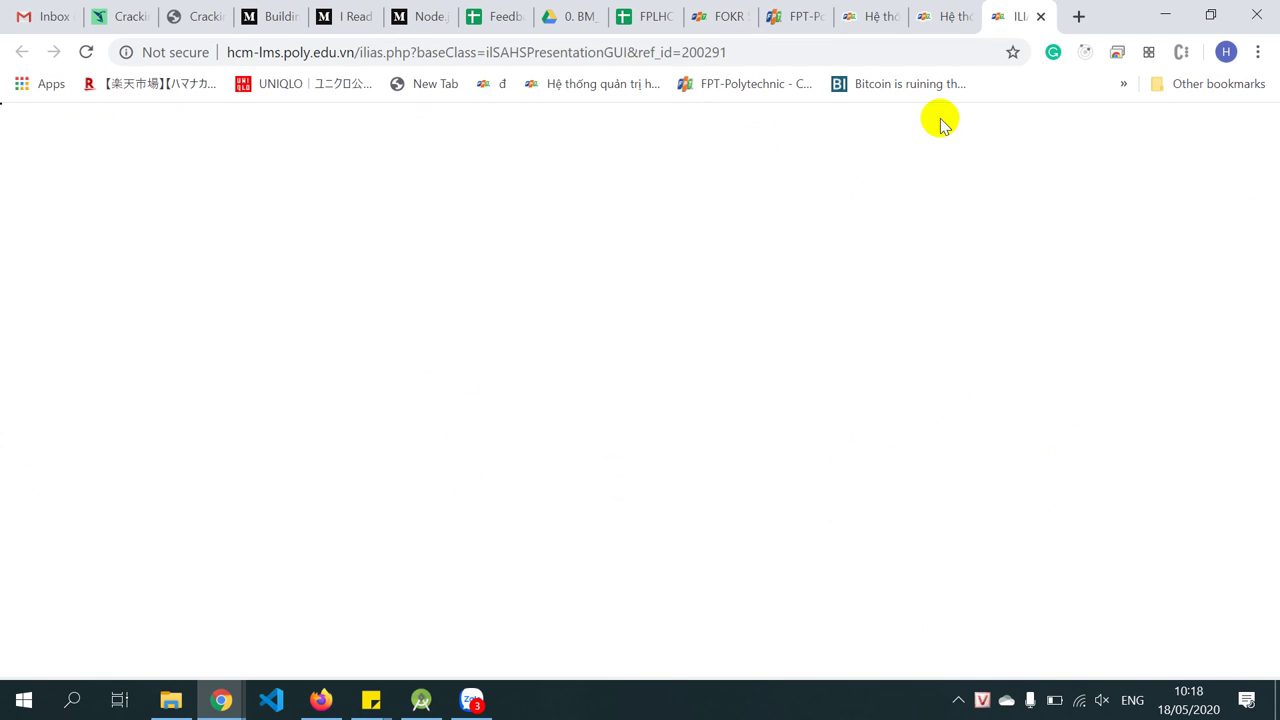
click(1041, 17)
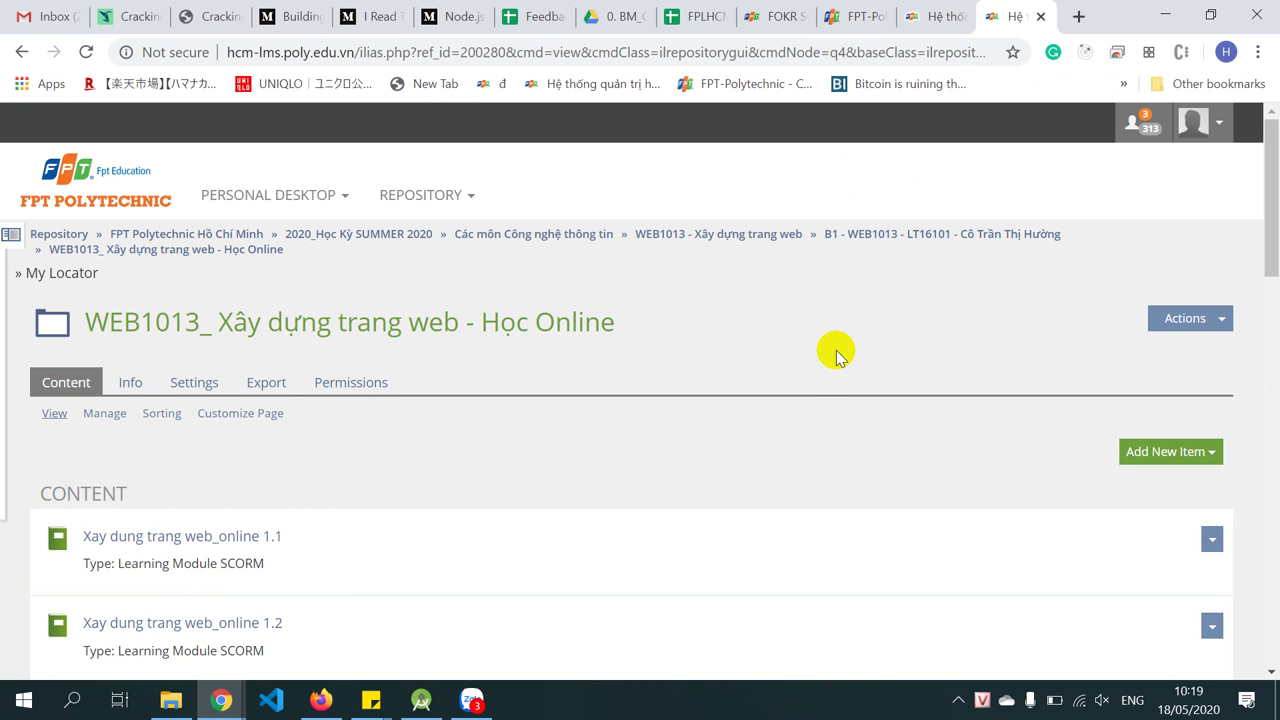
scroll(451, 411, down, 2)
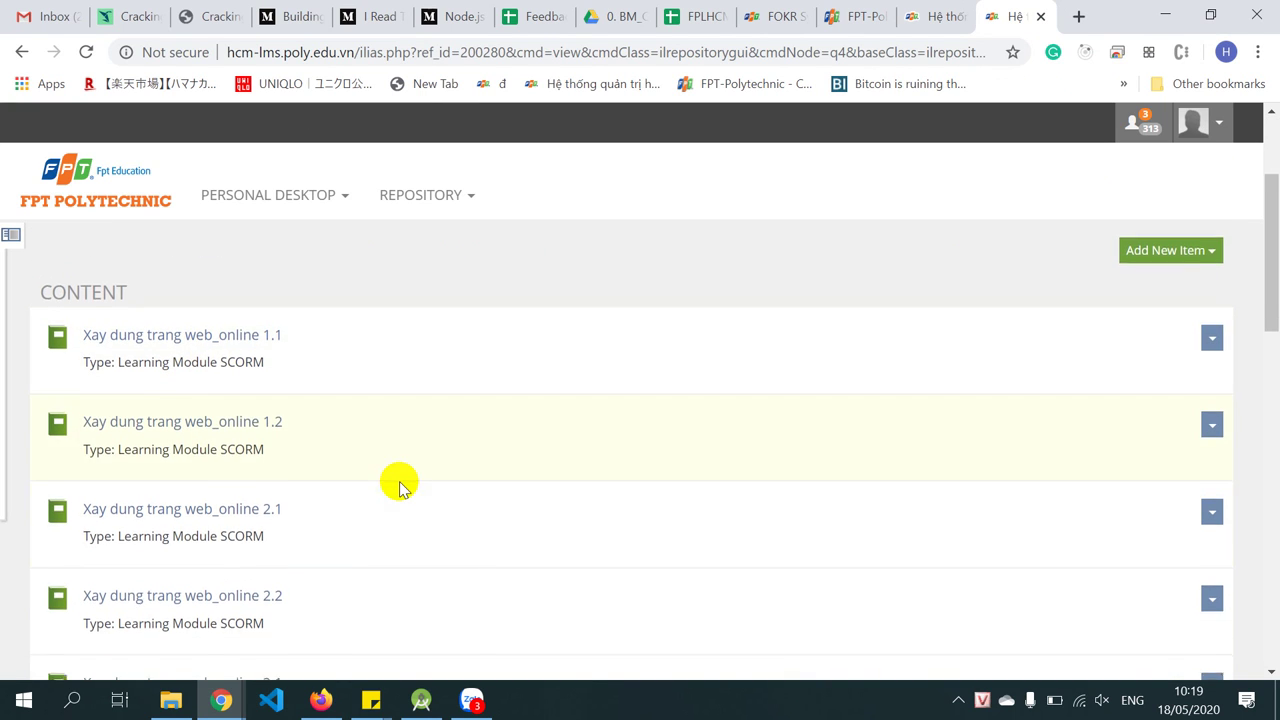
scroll(397, 483, down, 12)
scroll(383, 503, up, 14)
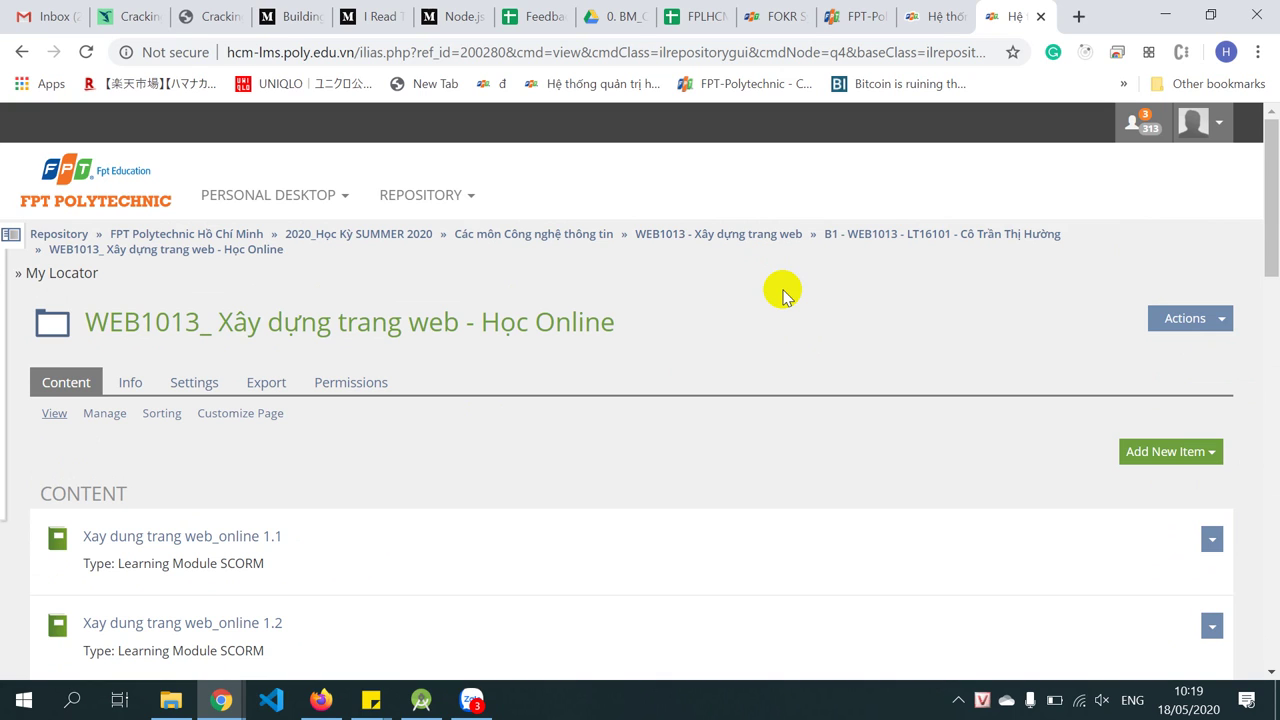
Reopen the LT16101 course from the WEB1013 course list and open its Tham gia bài giảng exercise
click(742, 240)
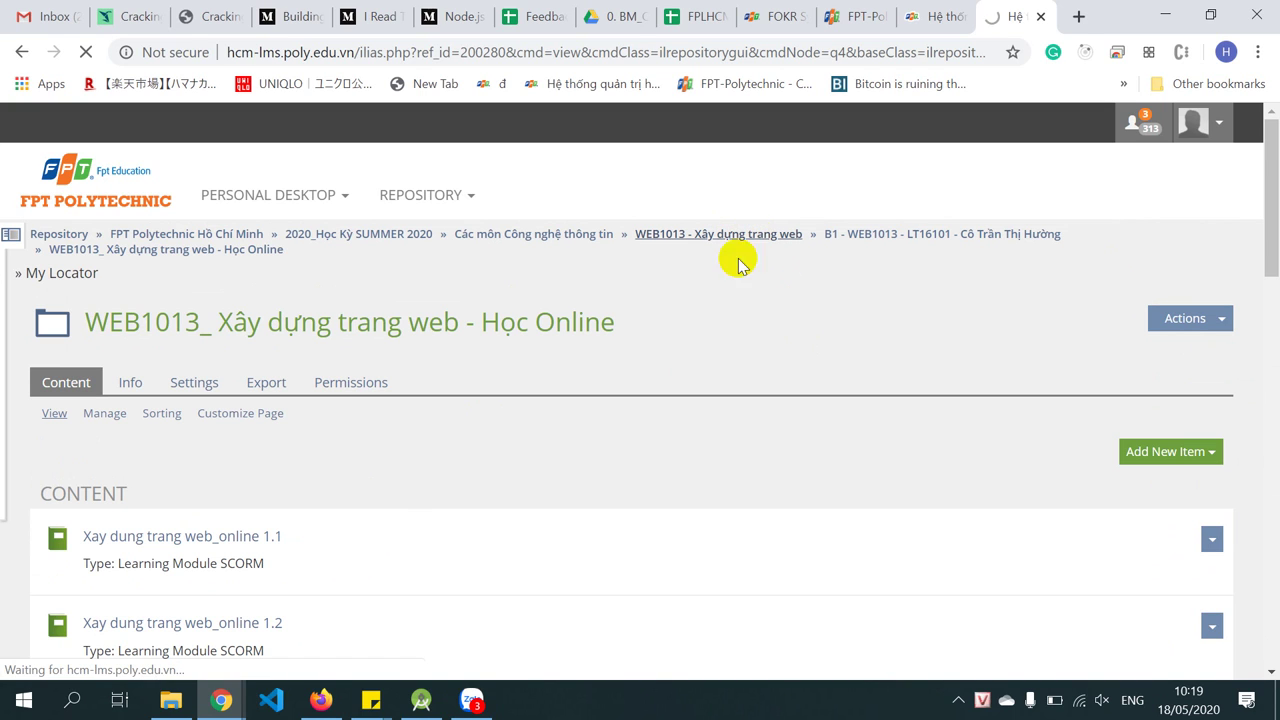
scroll(831, 303, down, 2)
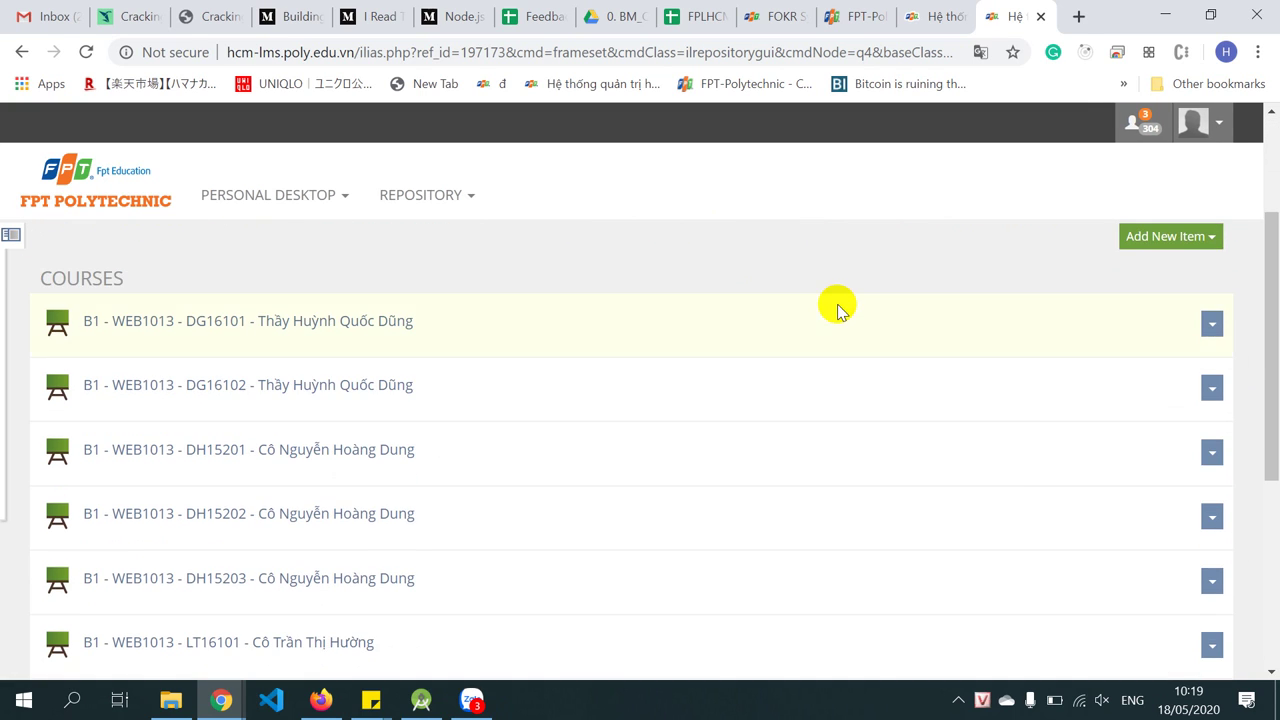
scroll(831, 303, up, 2)
scroll(629, 430, down, 3)
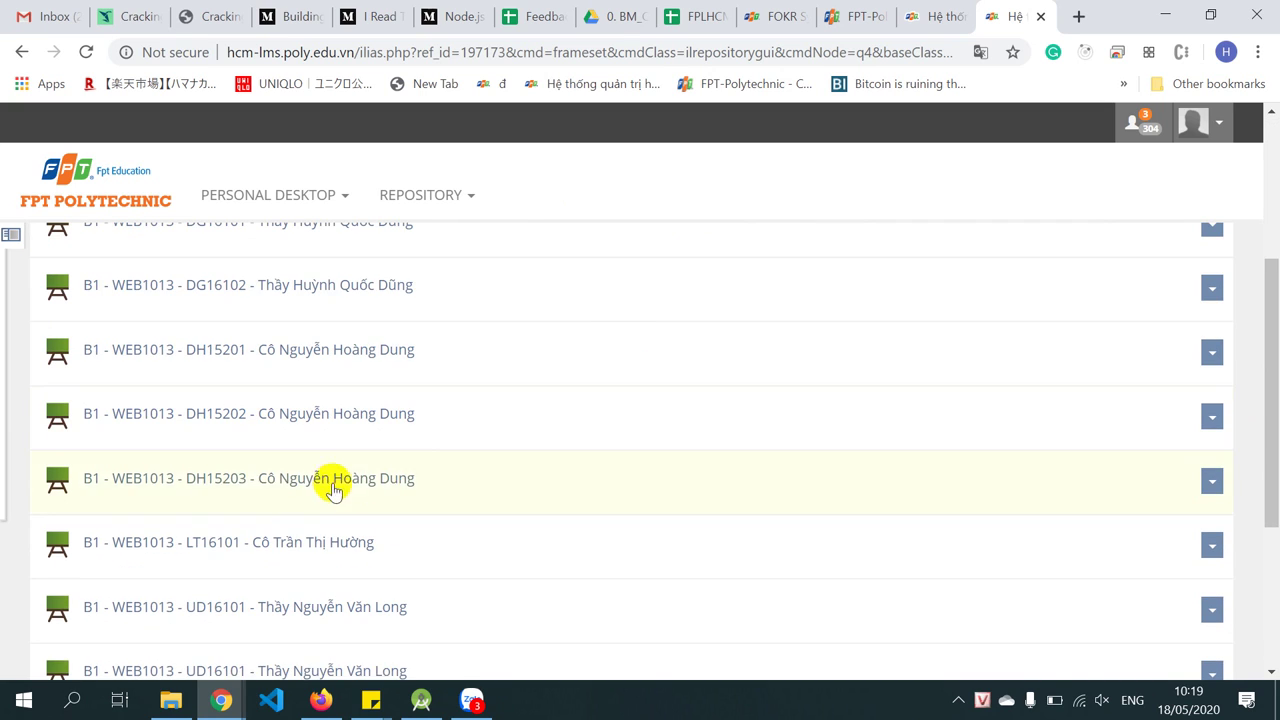
click(300, 538)
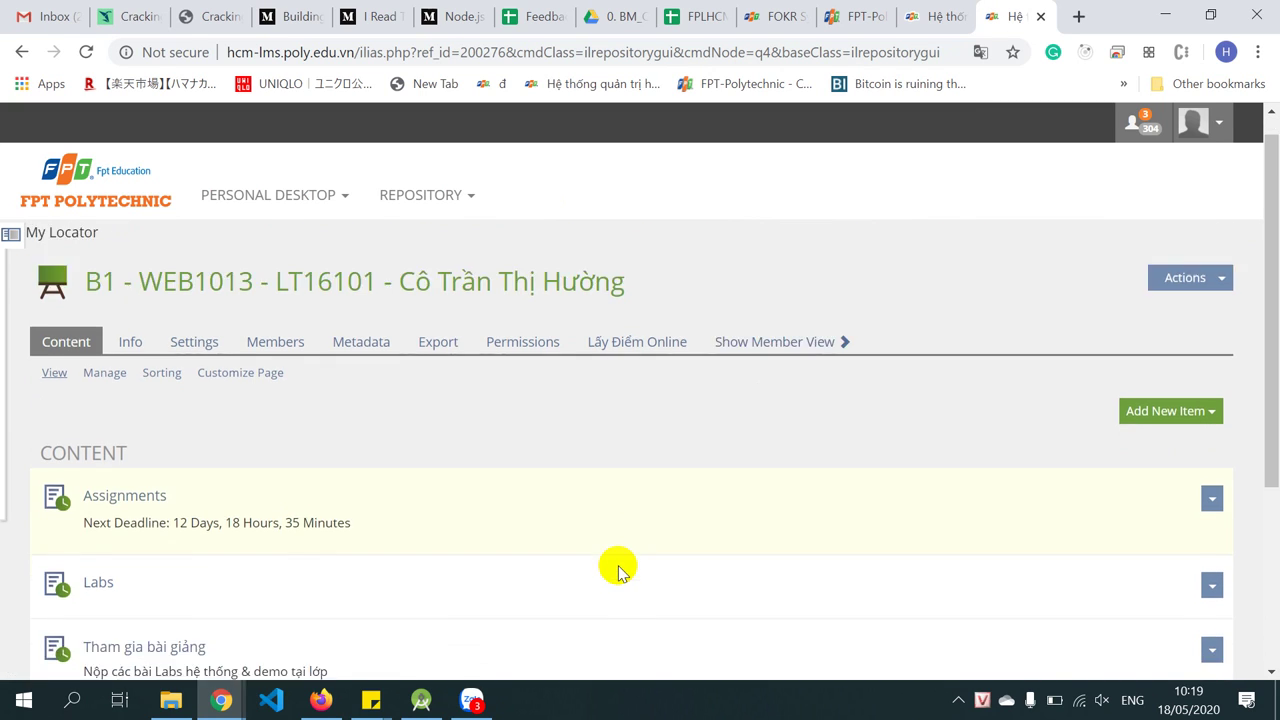
scroll(617, 566, down, 3)
click(133, 376)
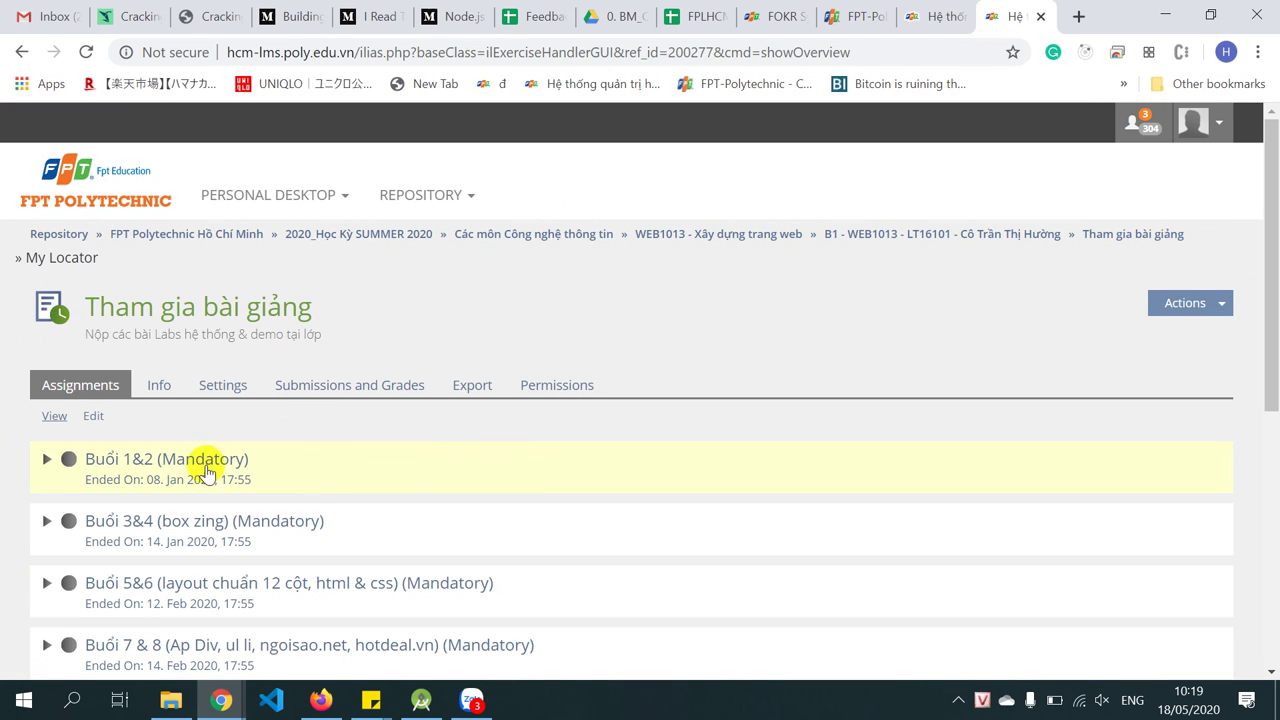
Review the class session entries in Tham gia bài giảng and return to the LT16101 course content
scroll(388, 425, down, 2)
scroll(388, 425, down, 3)
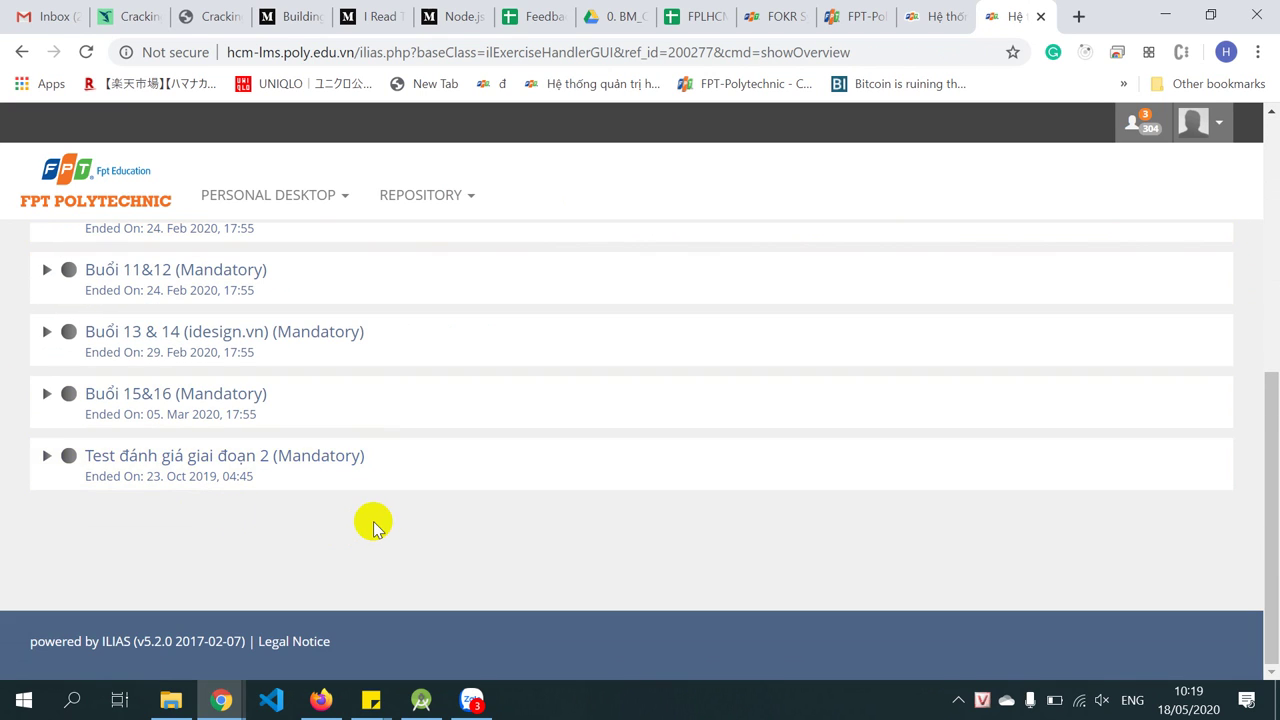
scroll(371, 525, up, 3)
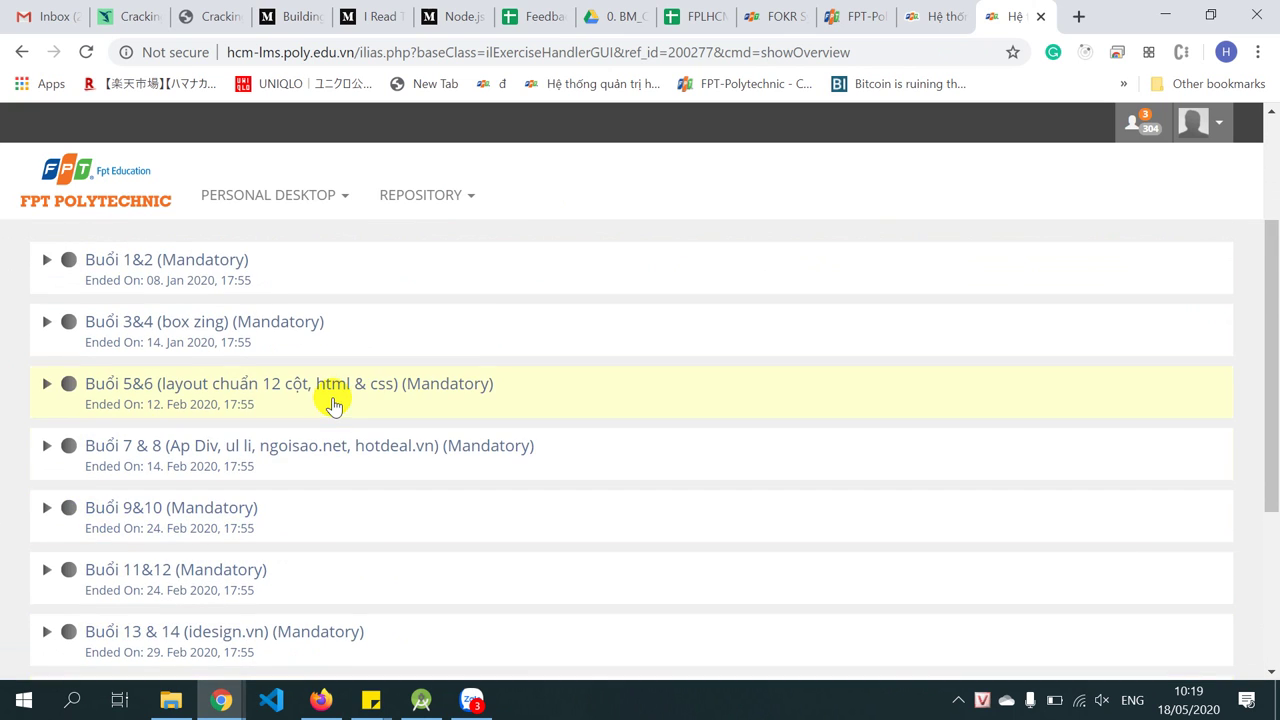
scroll(335, 410, down, 3)
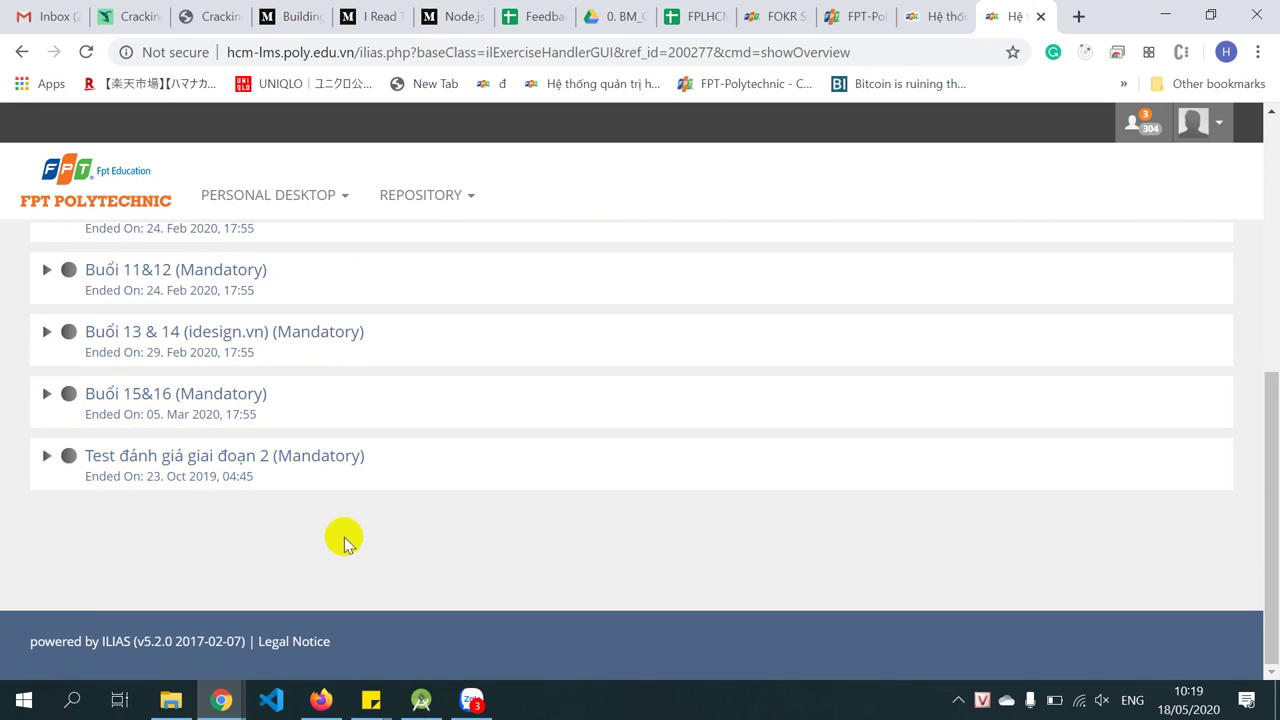
scroll(549, 494, up, 4)
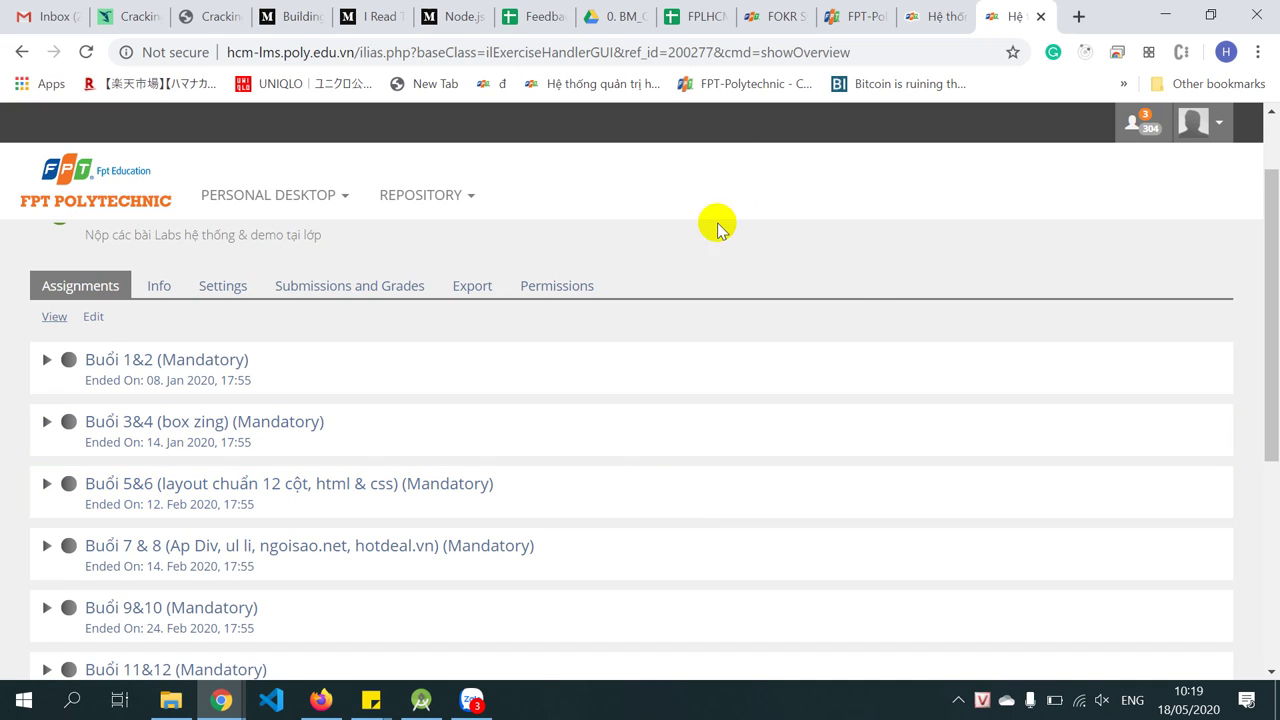
scroll(690, 255, up, 2)
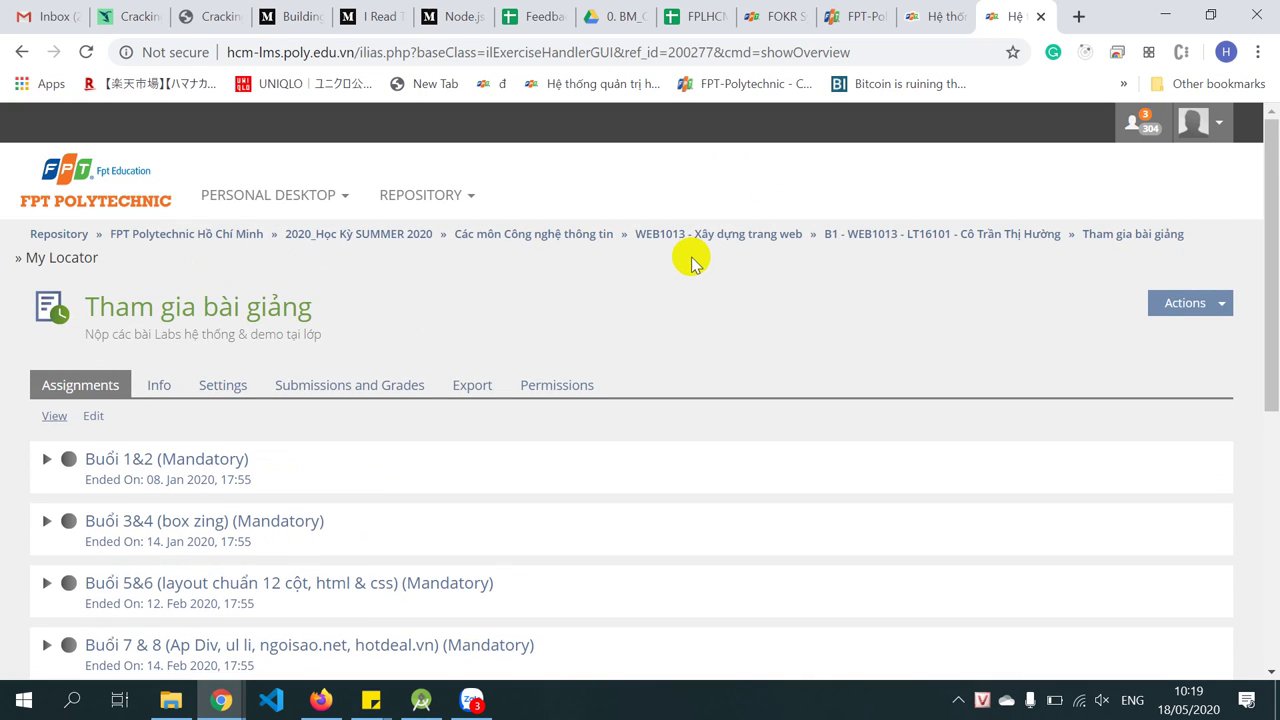
click(872, 235)
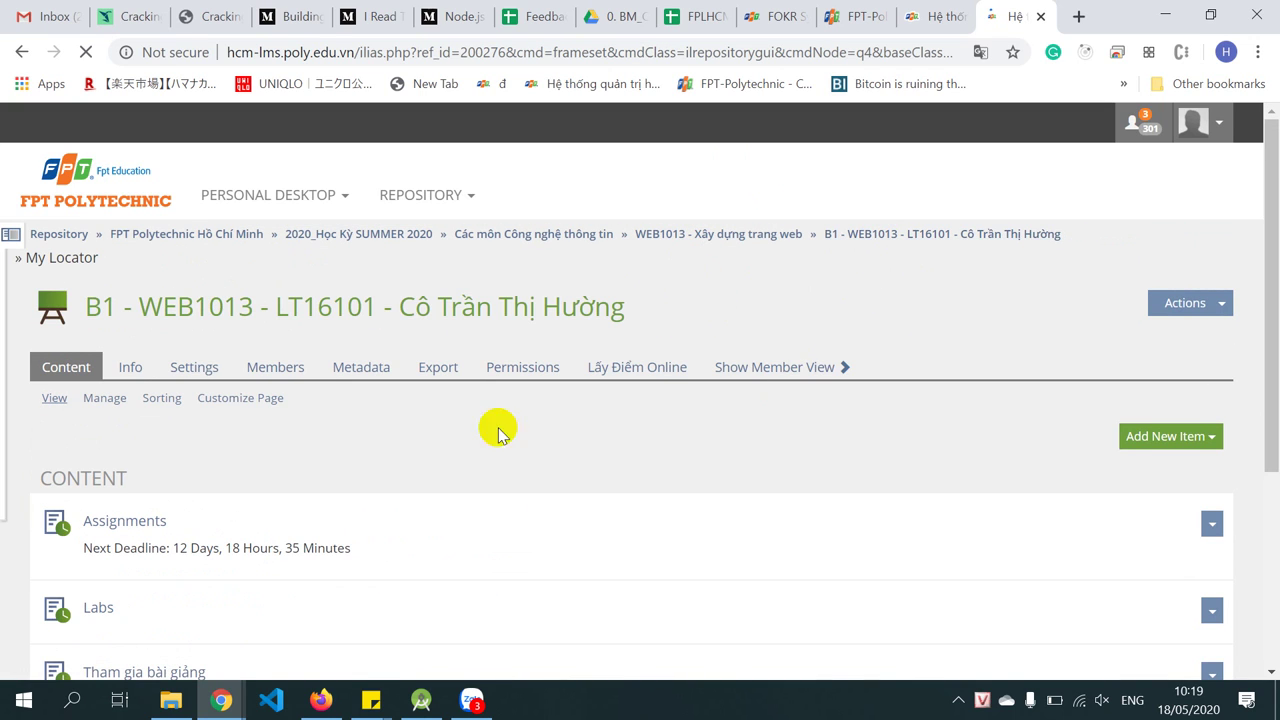
scroll(351, 449, down, 3)
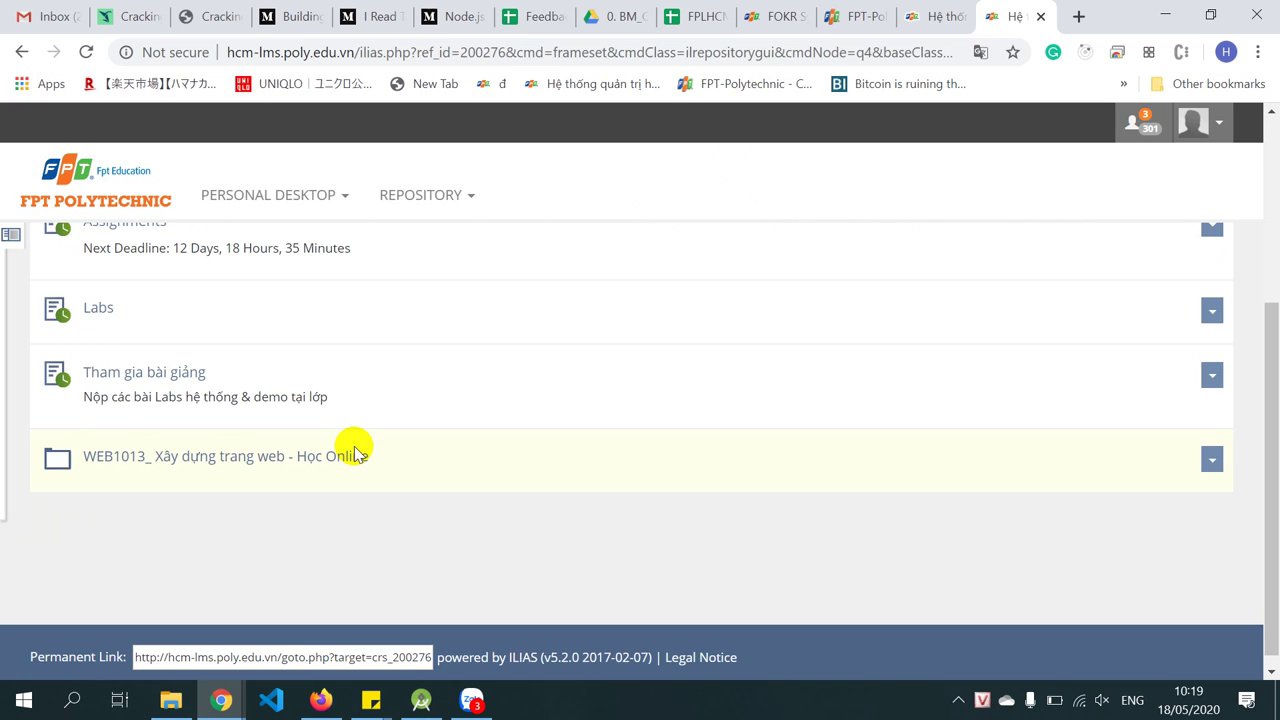
Switch to File Explorer and open the DSSV_BV_ASS_ WEB1013 workbook for class LT15305_3 from the Spring2020 Sổ điểm folder
click(171, 700)
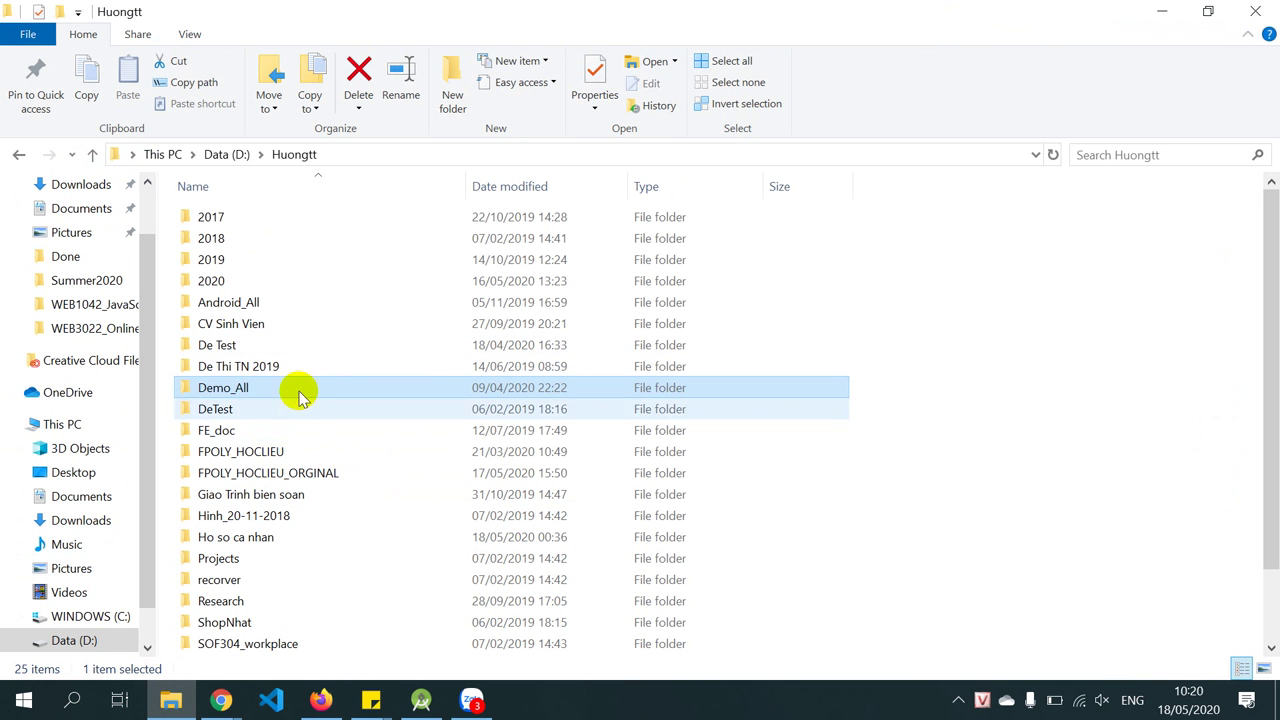
scroll(322, 387, down, 2)
scroll(316, 375, up, 2)
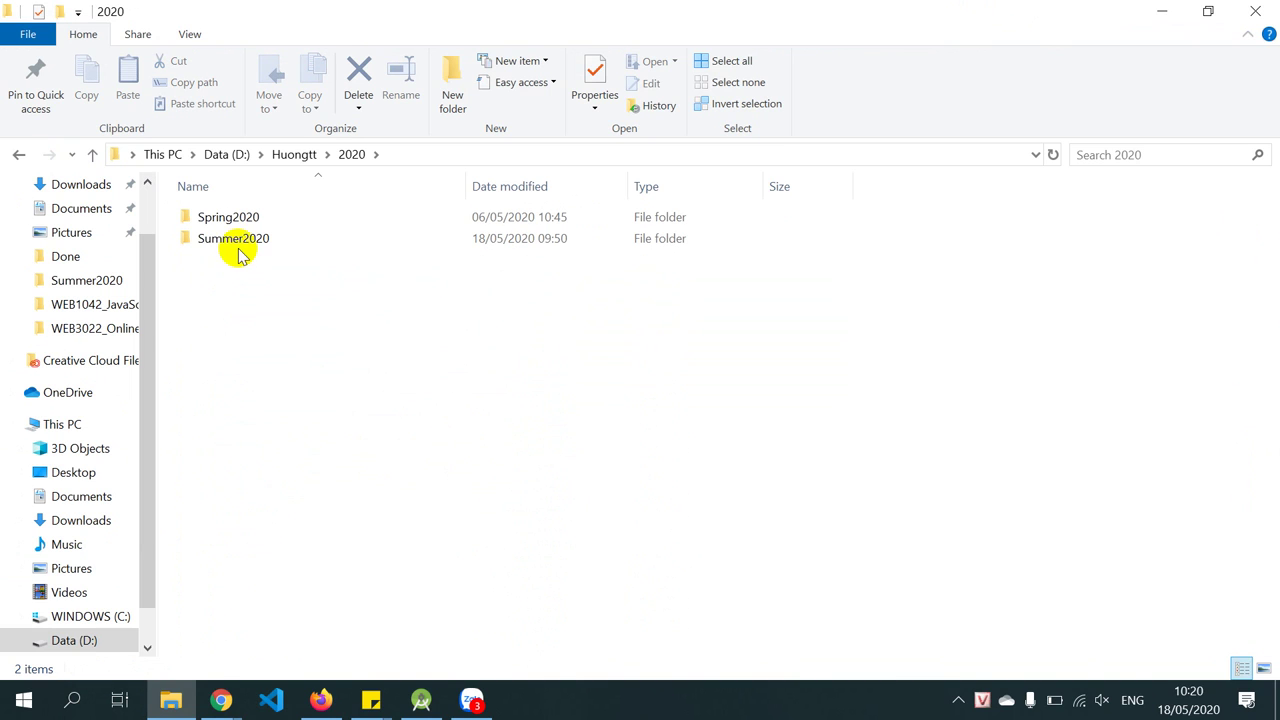
double_click(240, 216)
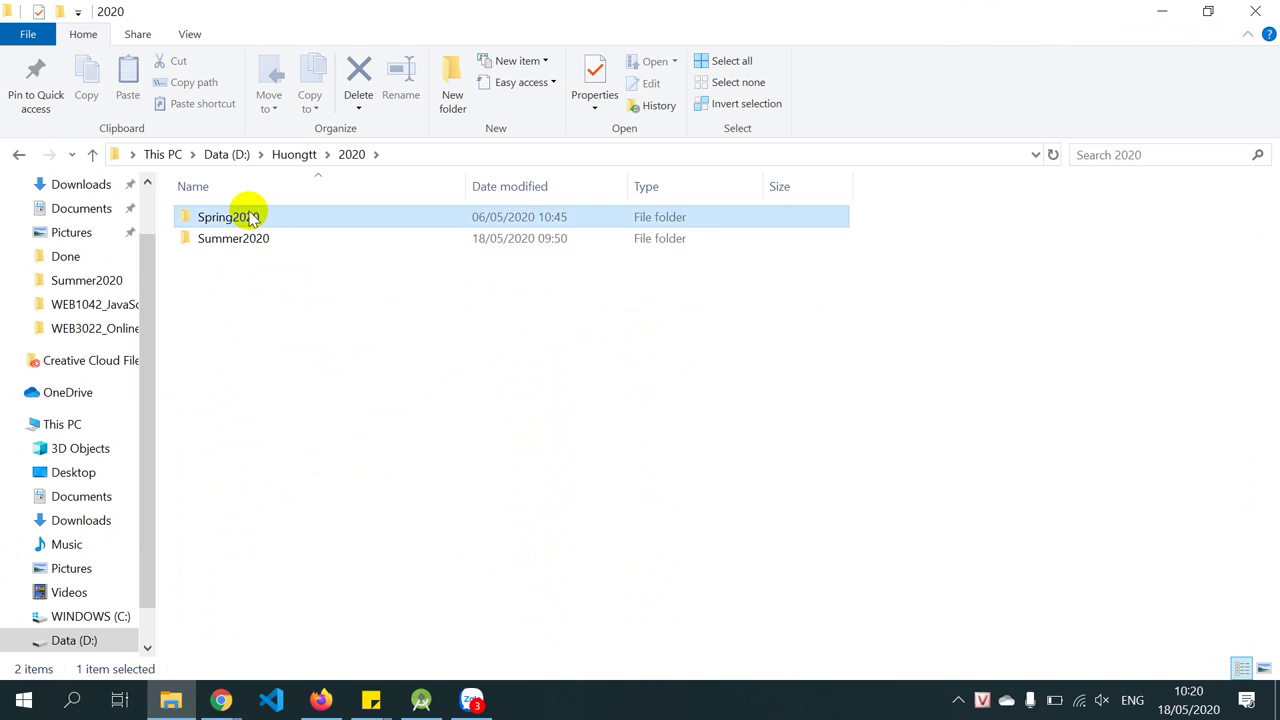
click(237, 218)
double_click(237, 218)
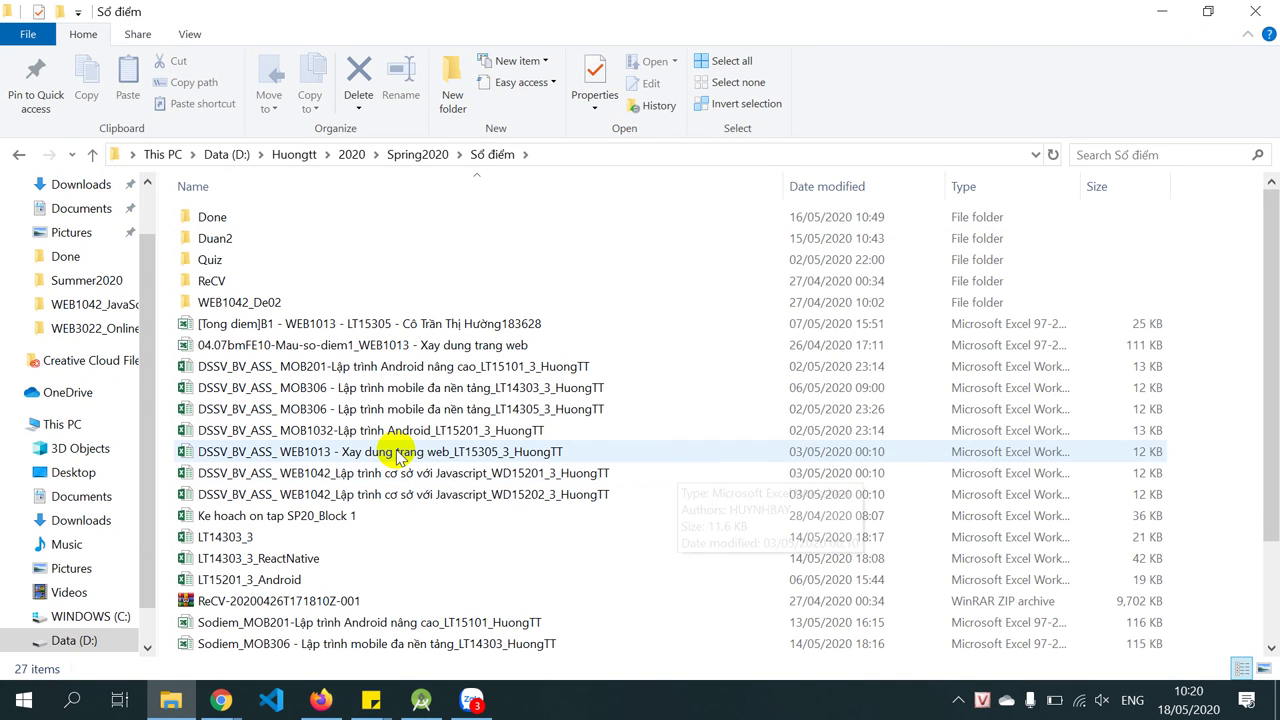
click(397, 452)
double_click(985, 447)
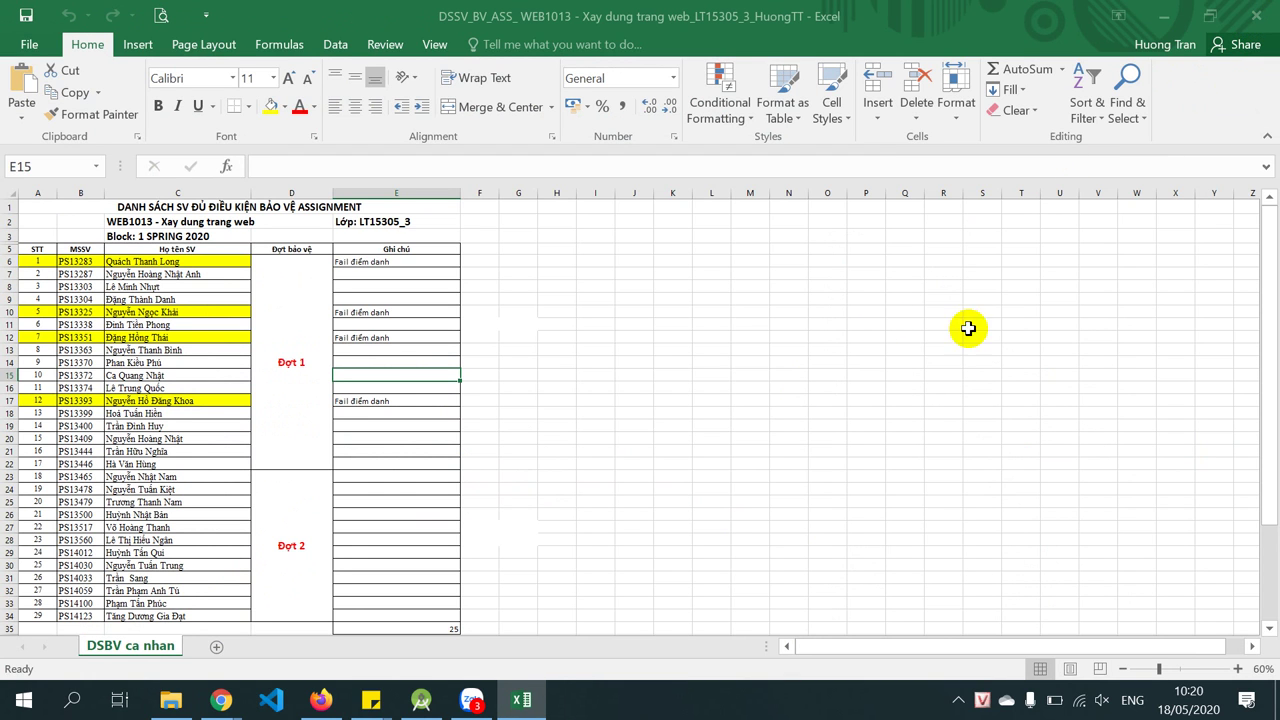
Return to the Sổ điểm folder and open the grade book template 04.07bmFE10-Mau-so-diem1_WEB1013 - Xay dung trang web
key(alt+Tab)
key(alt+Tab)
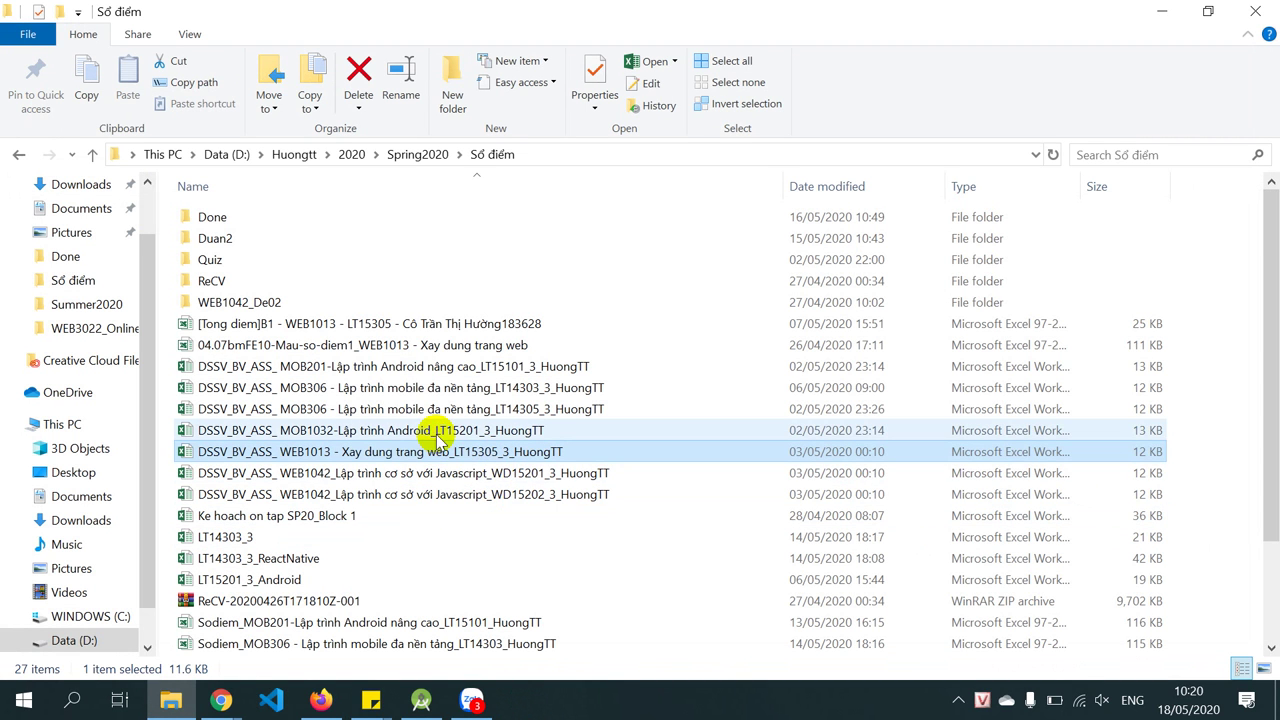
scroll(515, 478, down, 2)
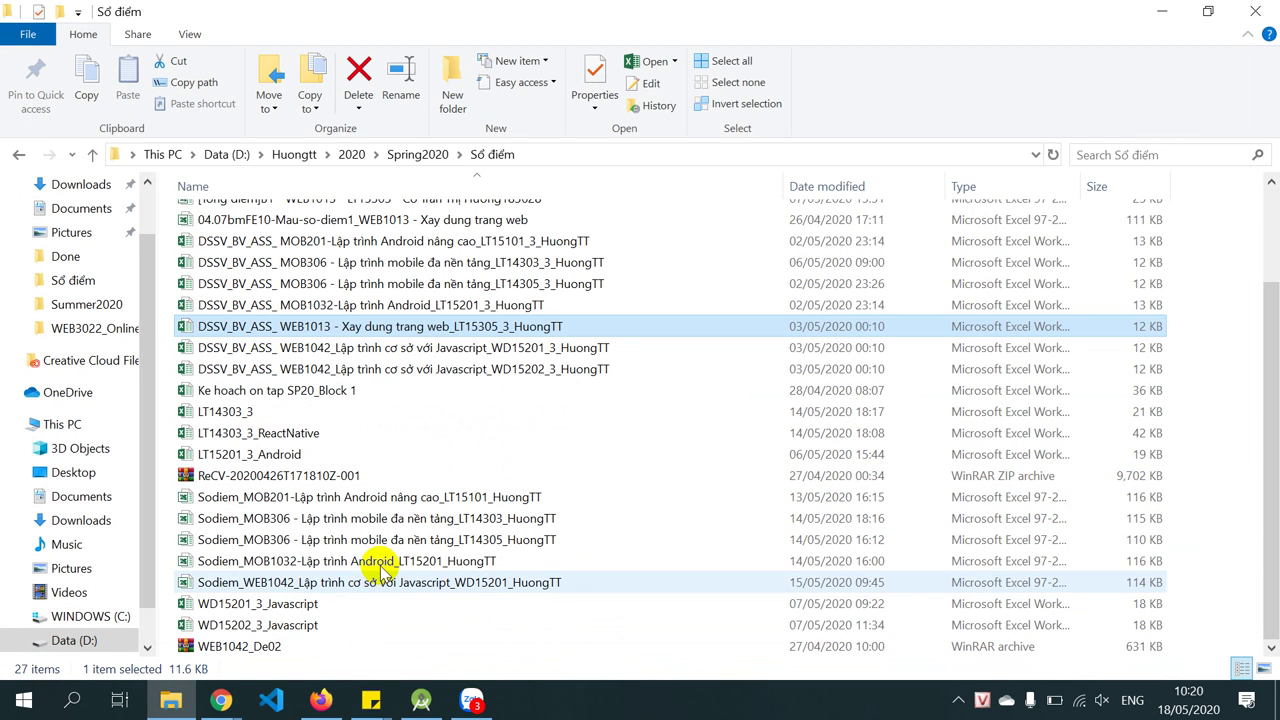
scroll(600, 445, up, 2)
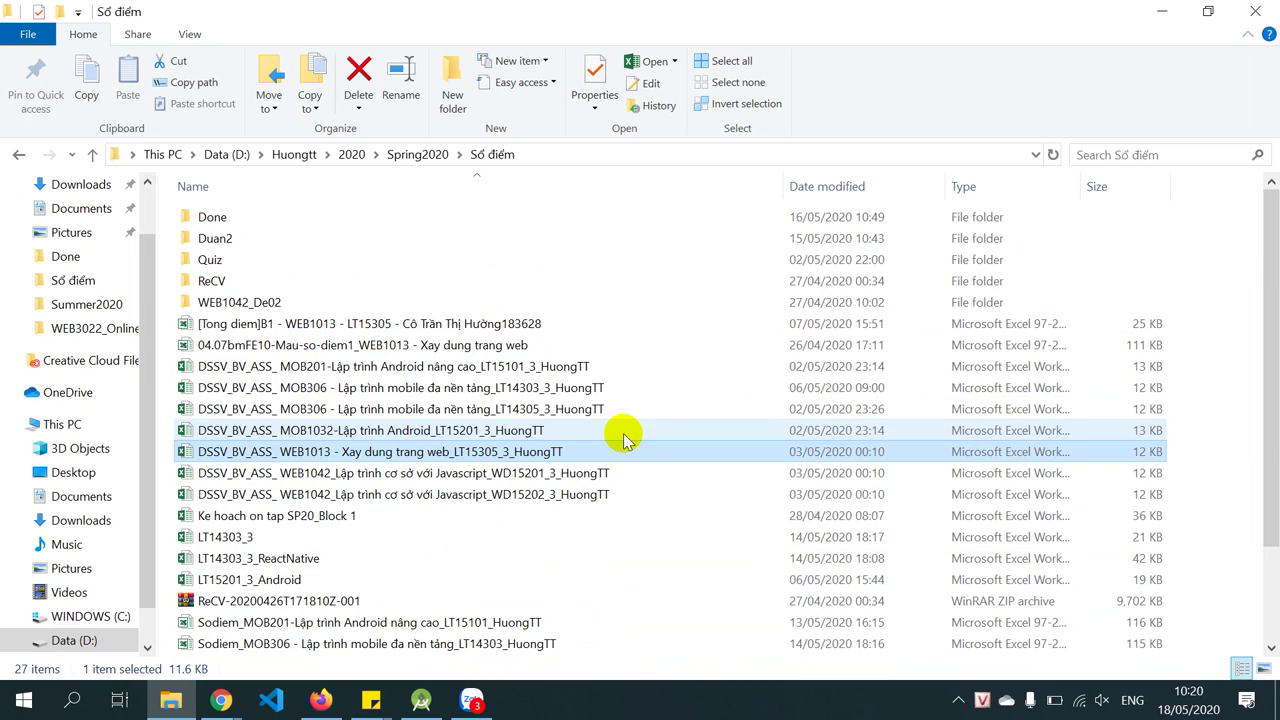
click(415, 350)
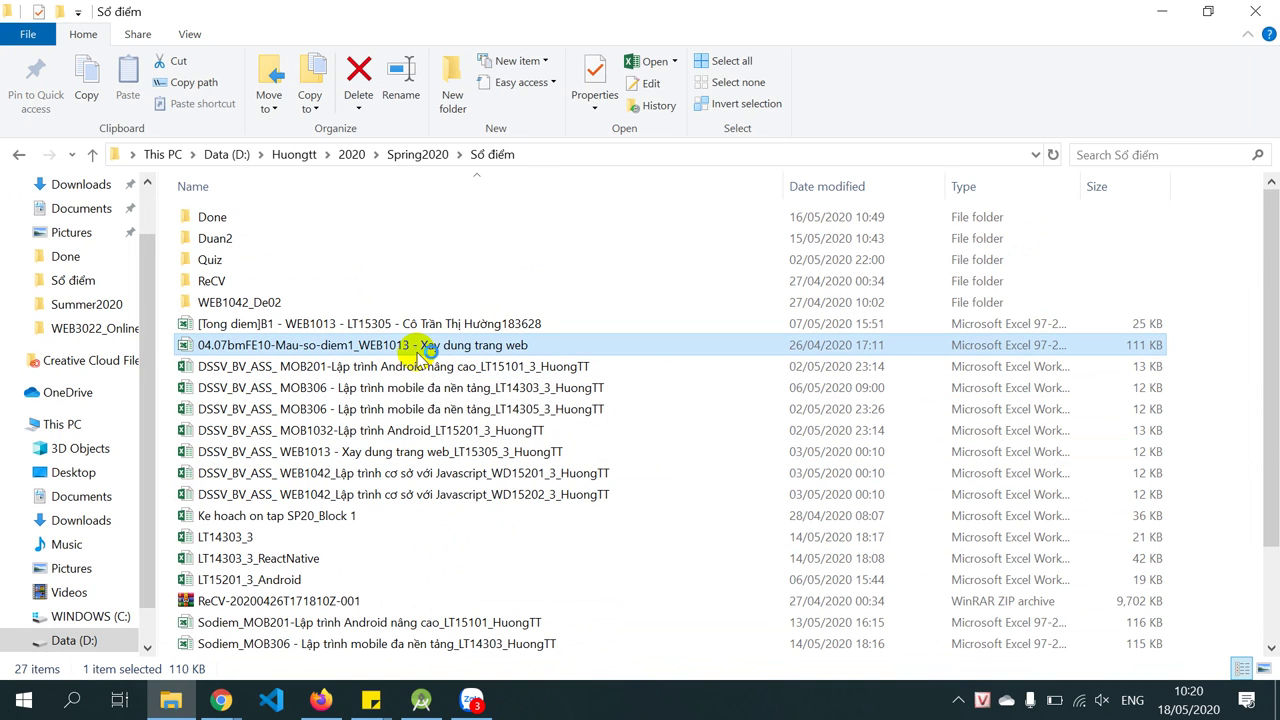
double_click(420, 350)
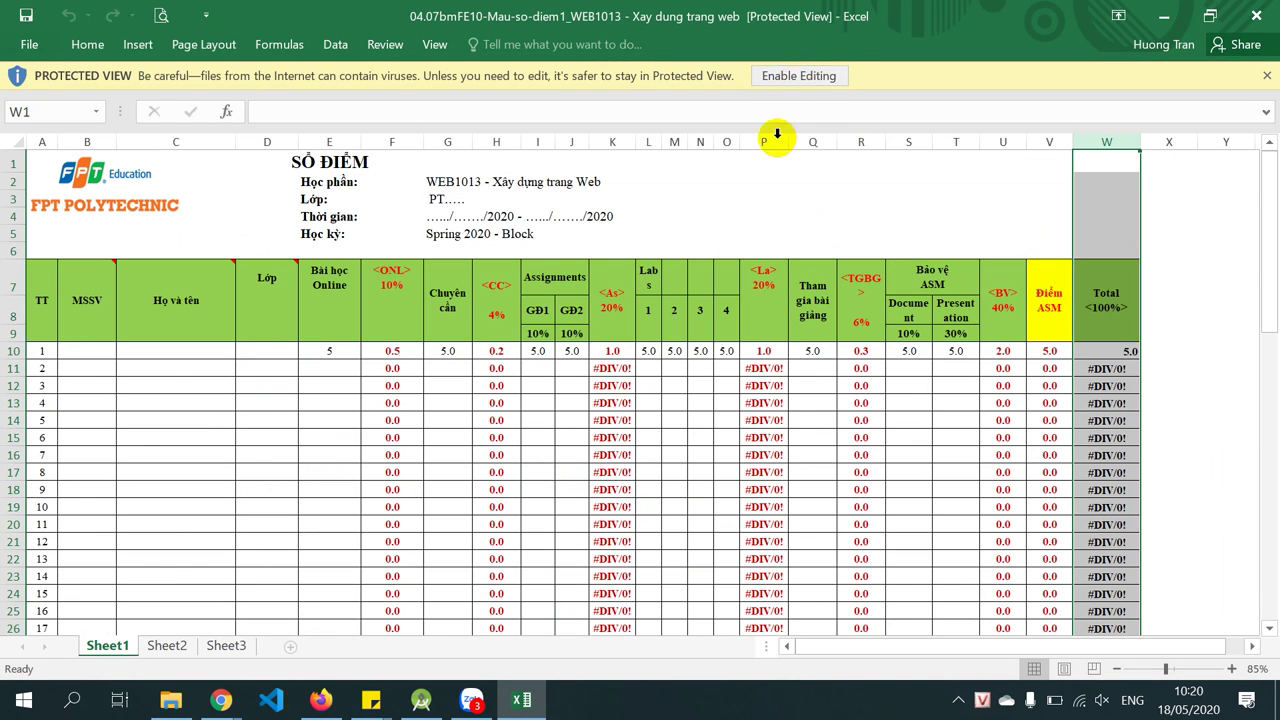
Enable editing of the grade book template and examine its Bài học Online and Chuyên cần score columns
click(790, 77)
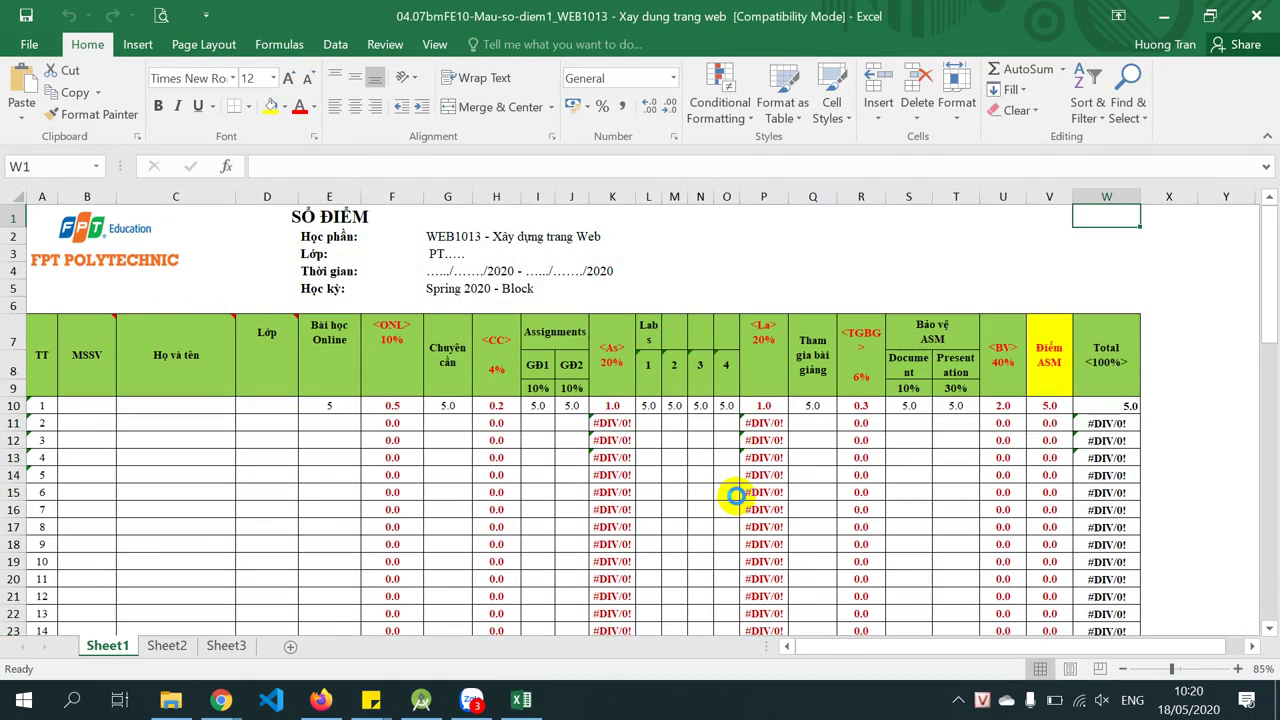
scroll(736, 493, up, 2)
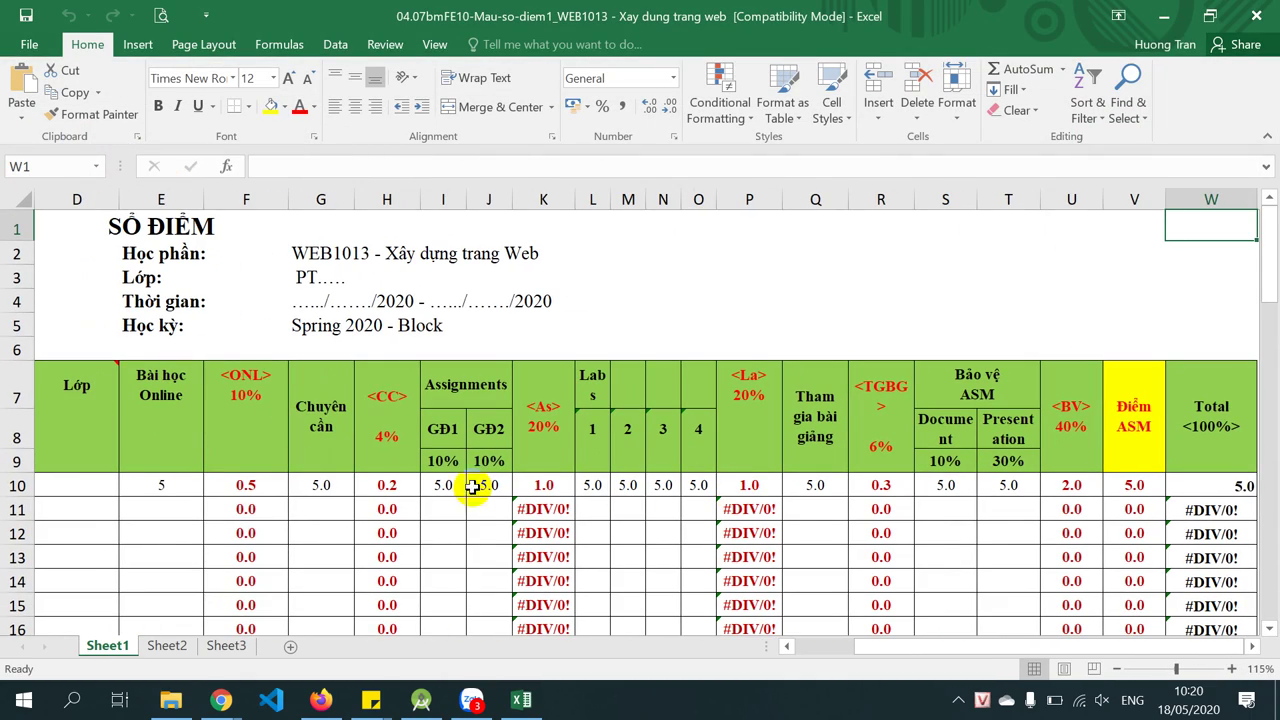
click(165, 515)
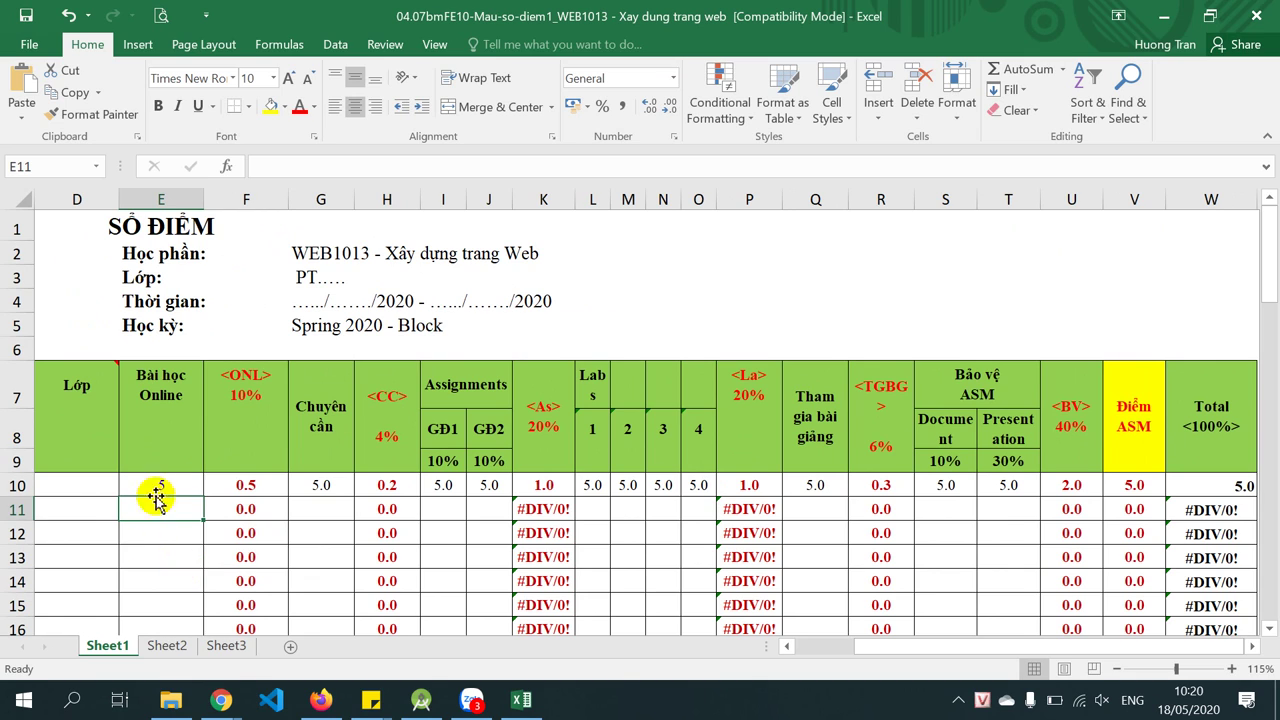
click(157, 490)
click(166, 556)
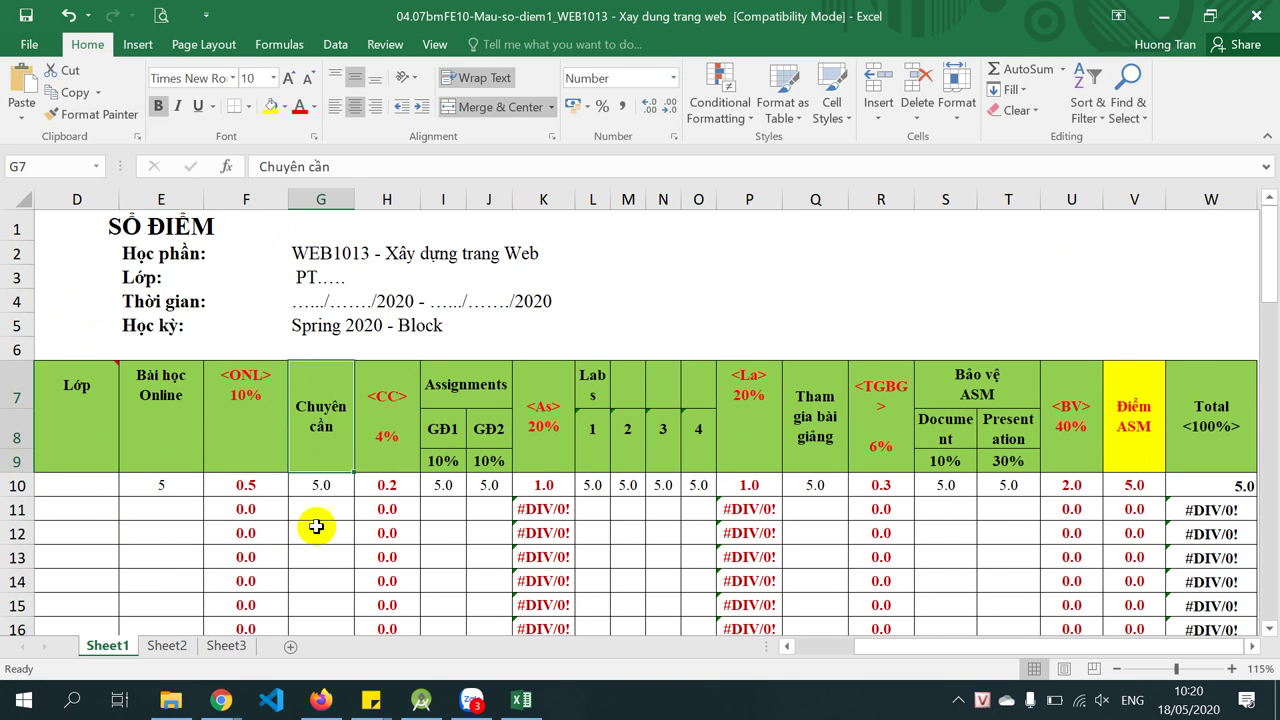
click(320, 526)
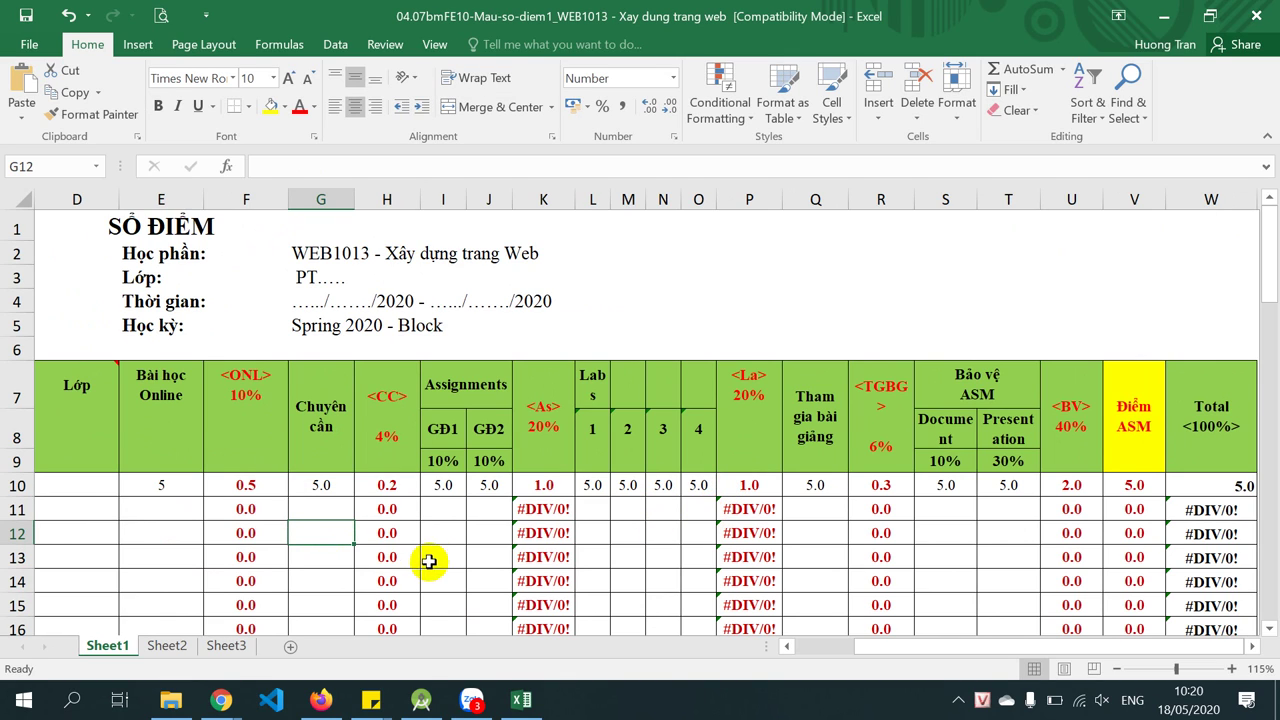
Examine the Assignments GĐ1 and GĐ2 columns and their weights alongside the Bảo vệ ASM Document and Presentation scores
click(445, 510)
click(439, 537)
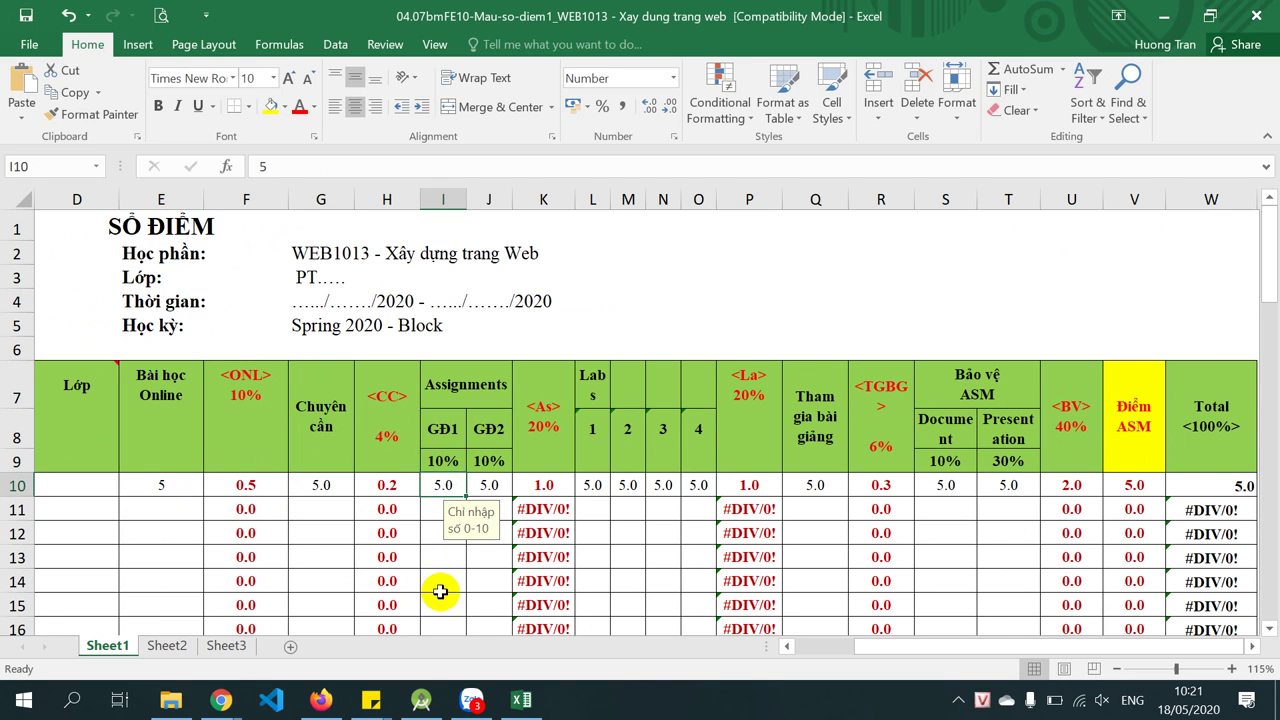
click(441, 585)
click(446, 484)
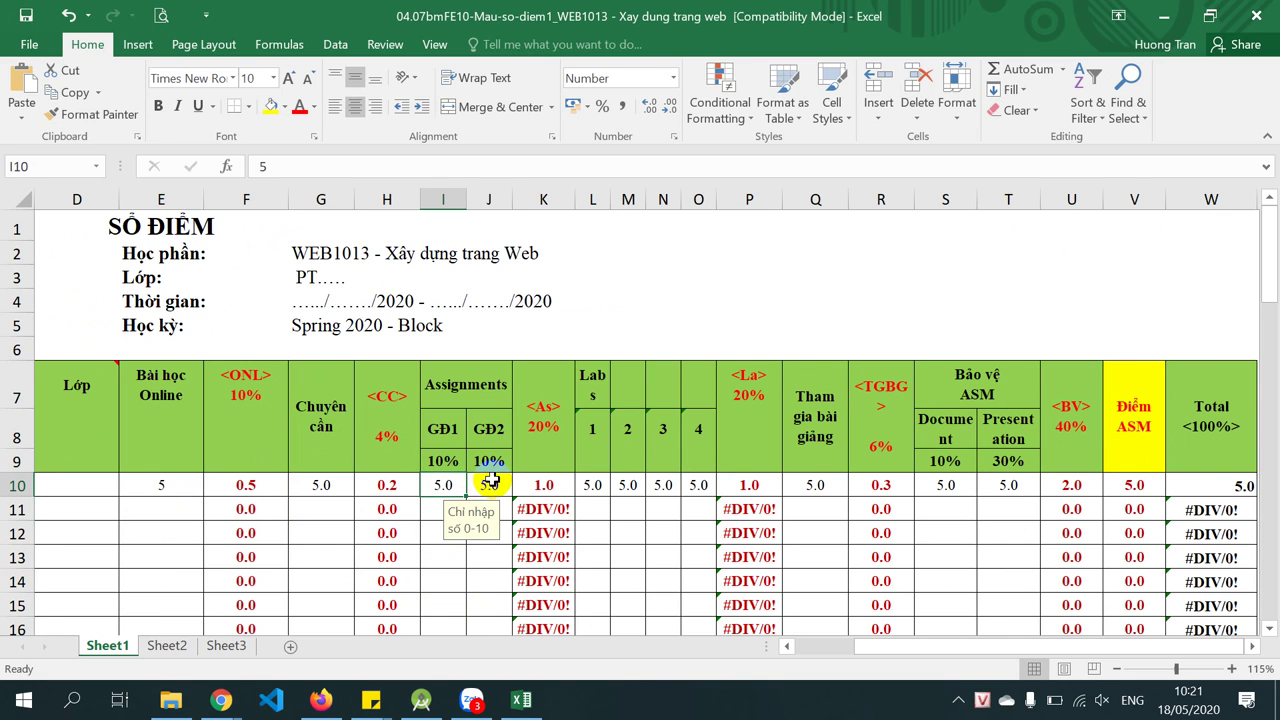
click(443, 584)
click(431, 485)
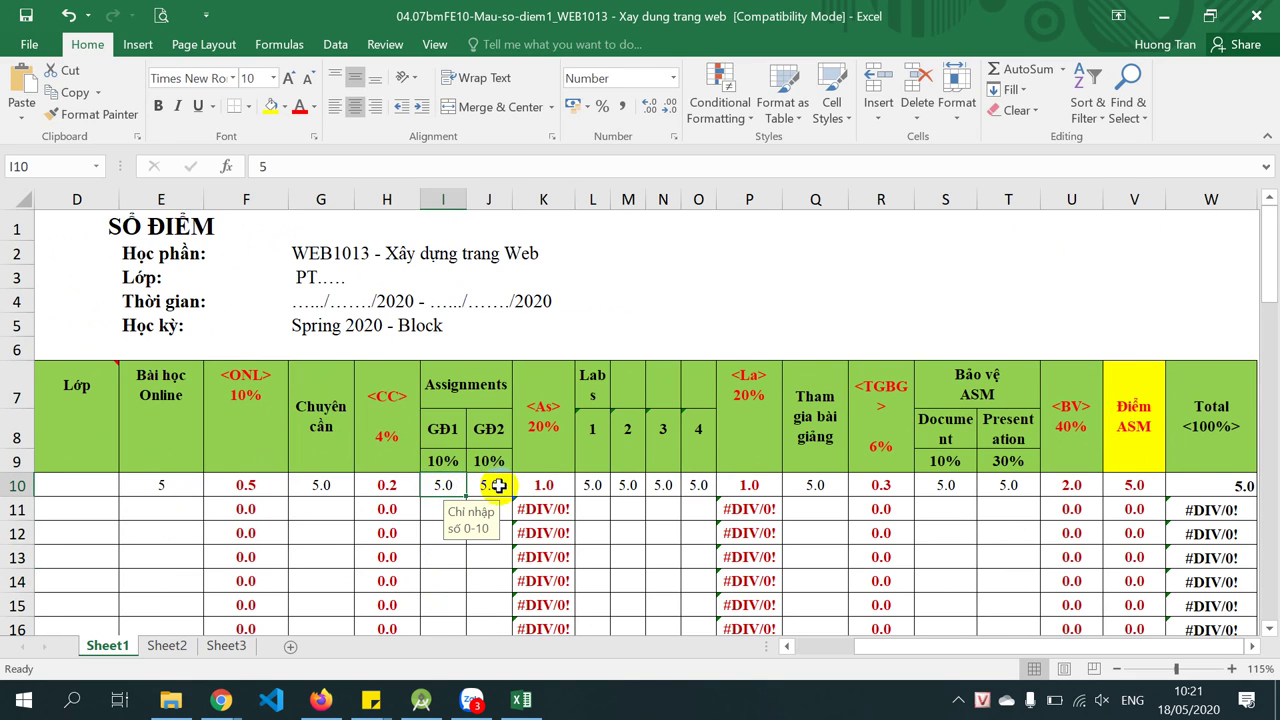
drag(443, 461, 487, 458)
click(487, 458)
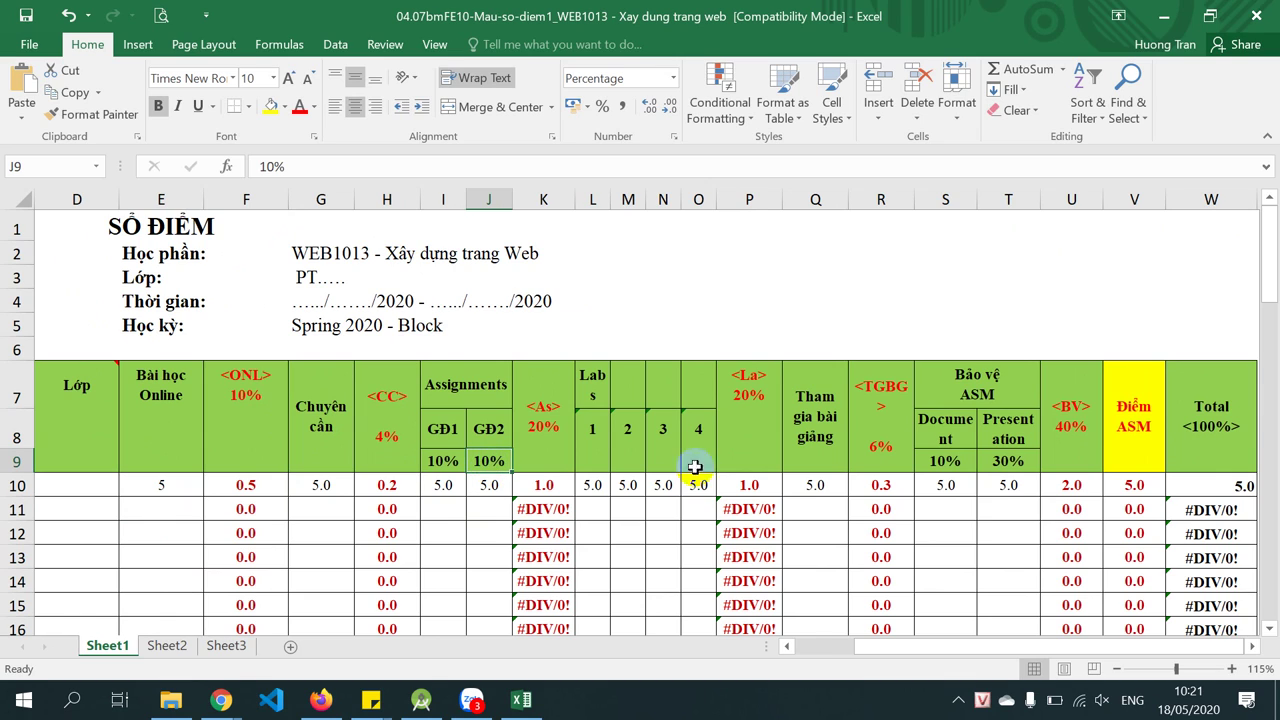
click(952, 486)
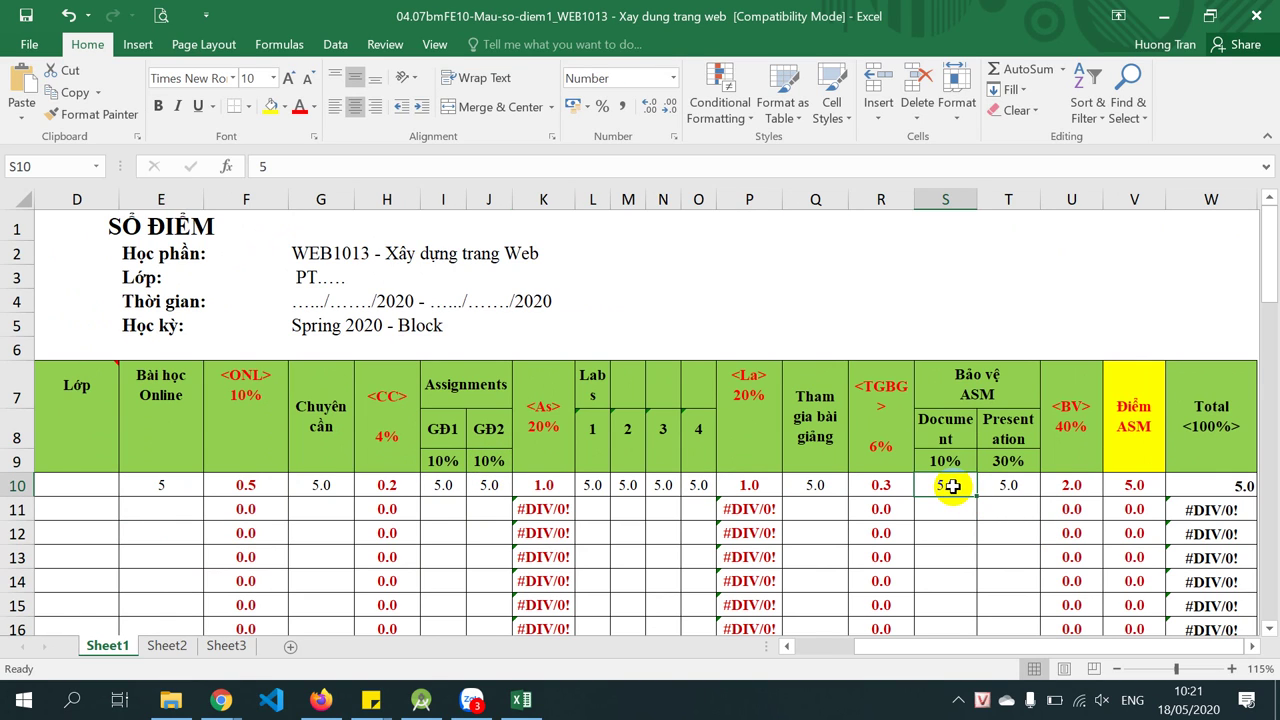
click(1015, 486)
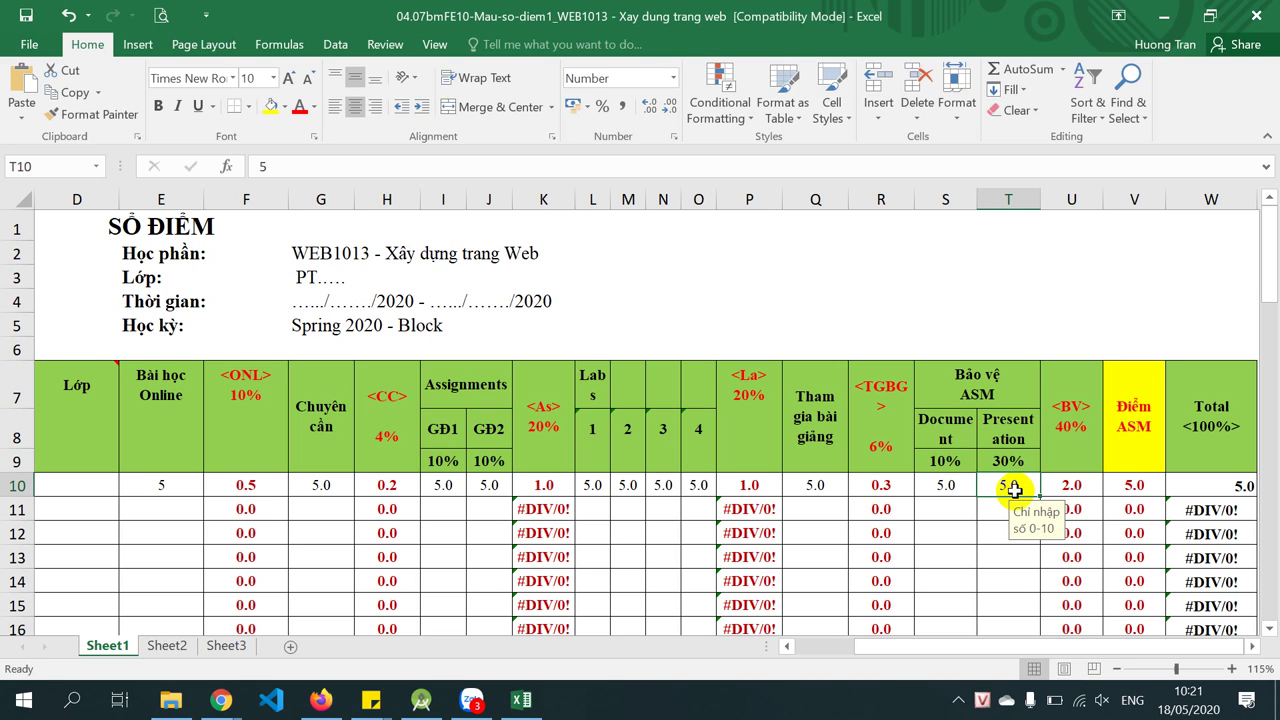
click(442, 487)
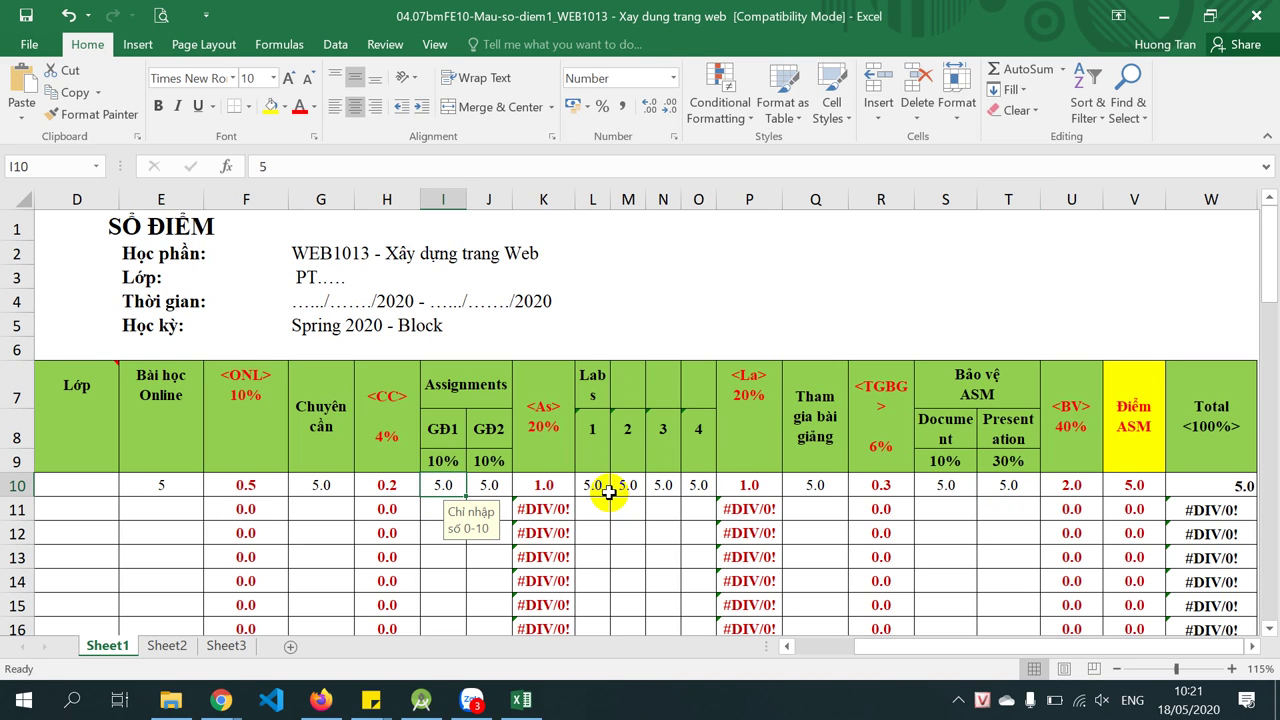
Examine the scores of Labs 1 to 4 in the first student row of the grade book
drag(596, 486, 714, 483)
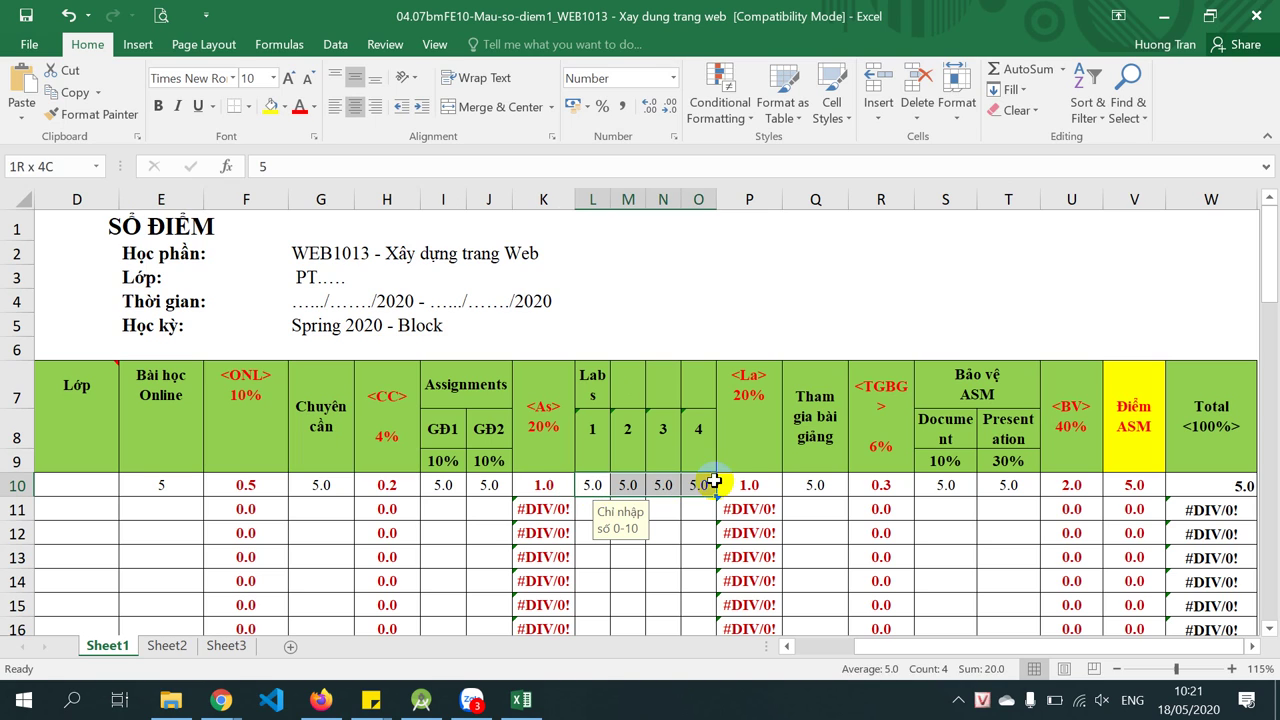
click(665, 596)
click(588, 486)
click(634, 483)
click(698, 484)
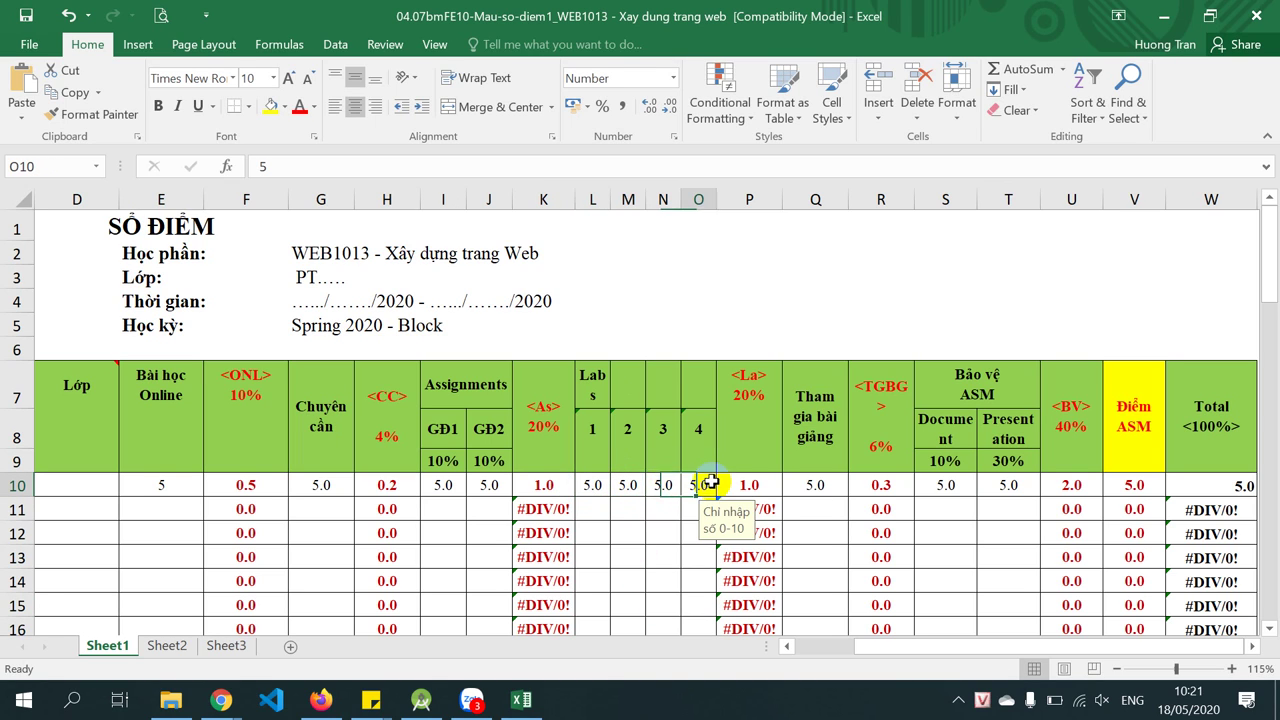
click(590, 484)
click(630, 484)
click(674, 480)
click(593, 484)
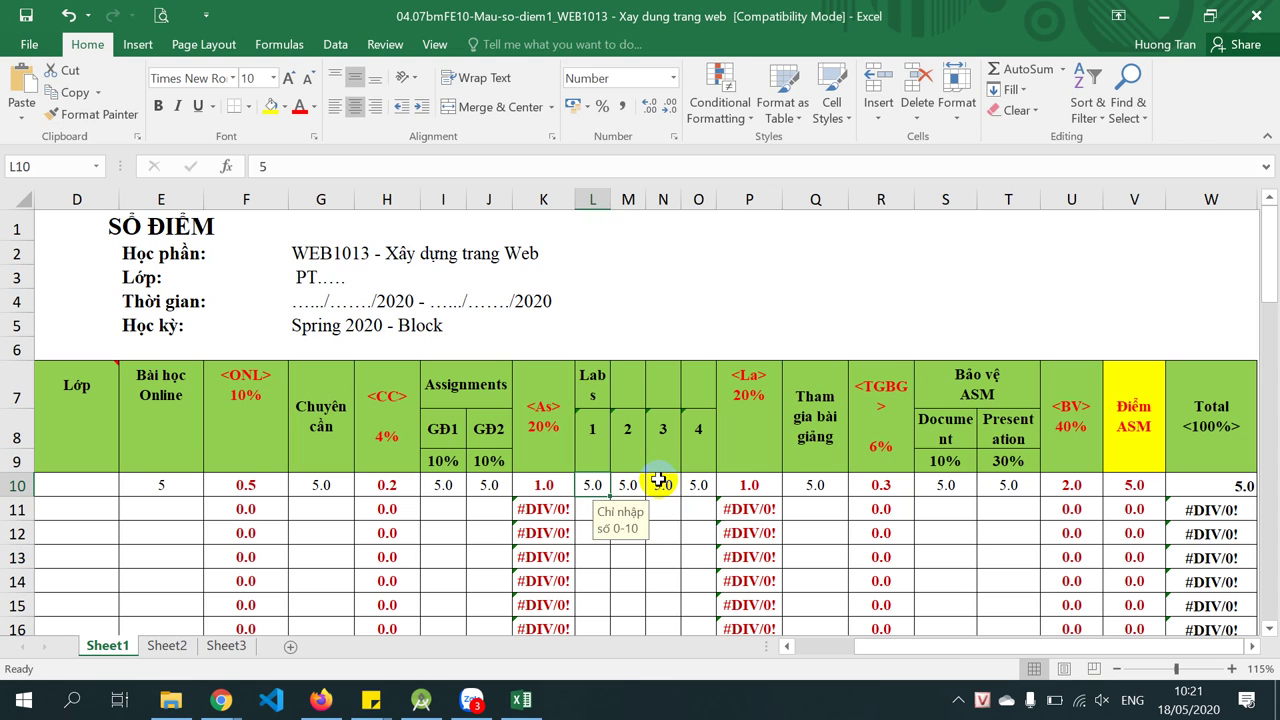
click(700, 484)
click(637, 548)
scroll(634, 545, down, 1)
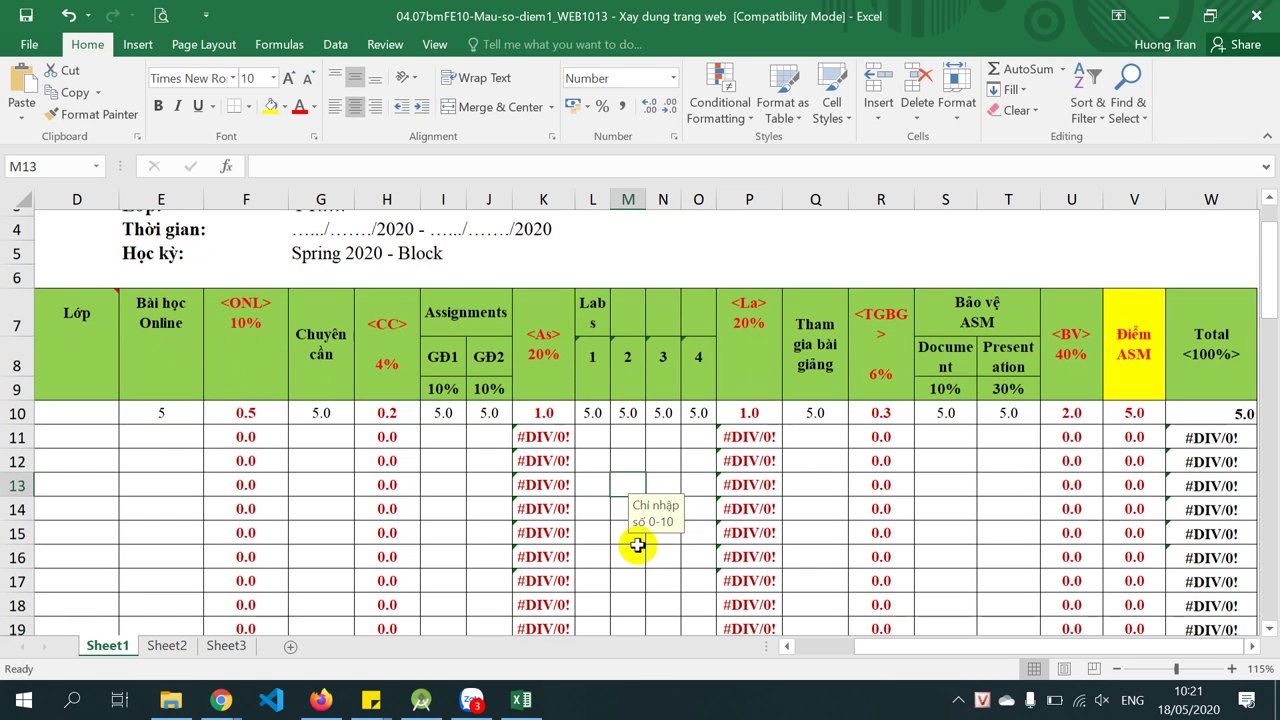
scroll(634, 545, up, 1)
Compare the Tham gia bài giảng and Chuyên cần columns with their weighted TGBG and CC scores
click(818, 492)
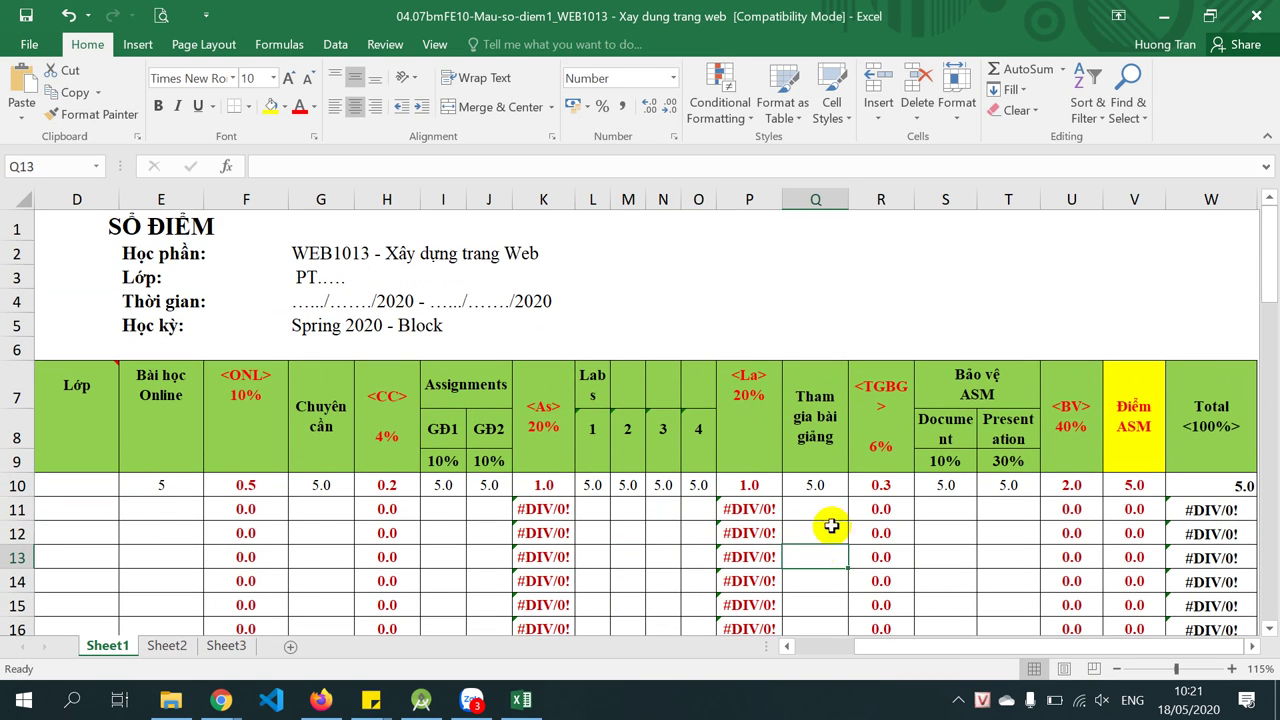
click(882, 486)
click(316, 486)
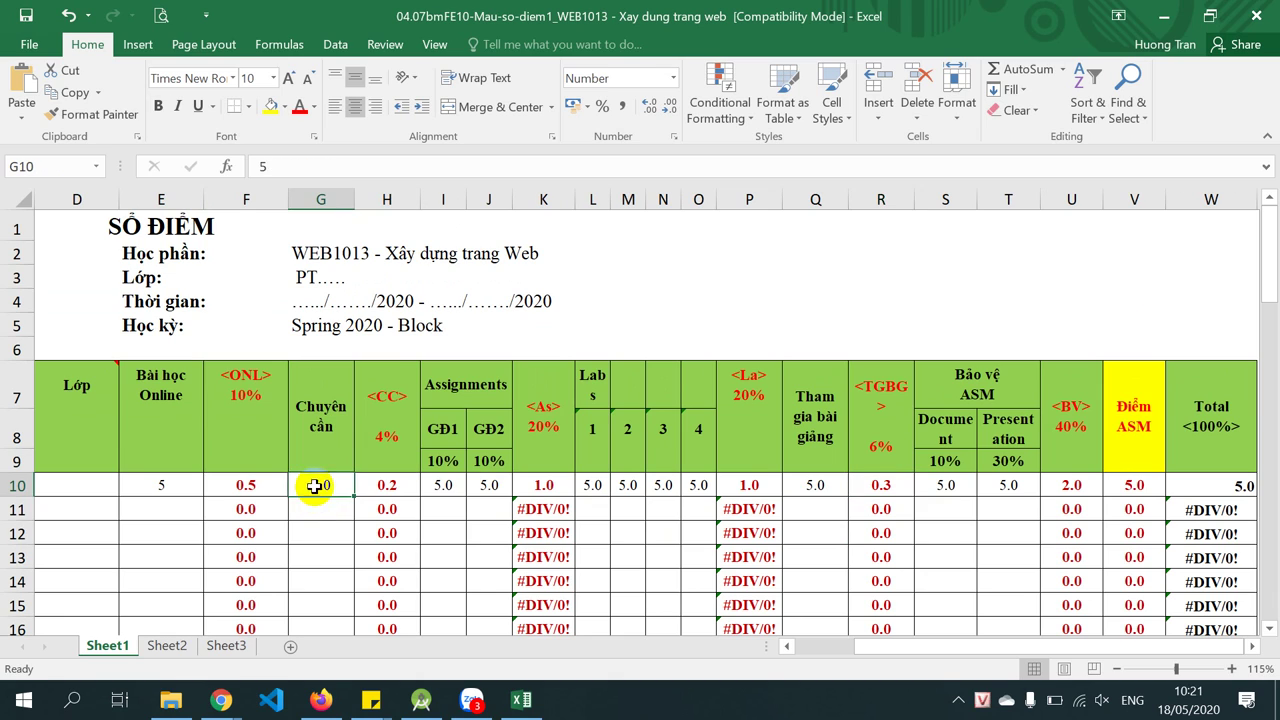
click(335, 506)
click(380, 486)
click(321, 486)
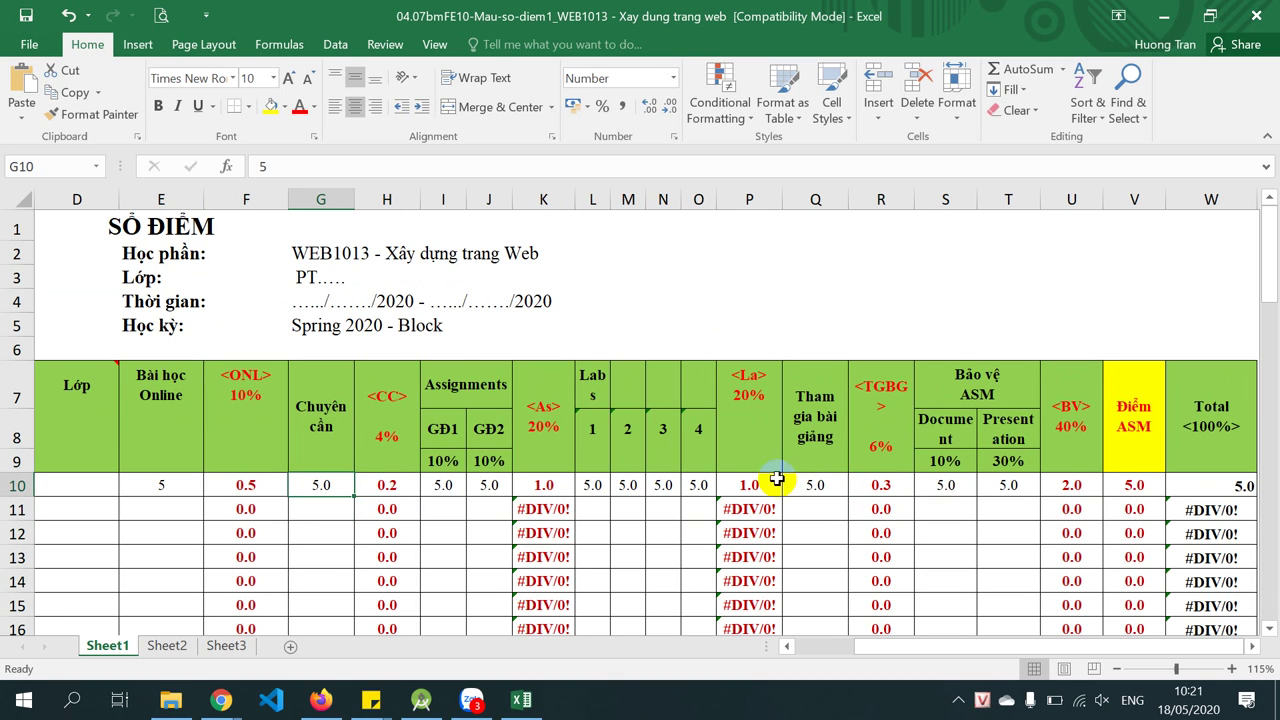
click(874, 484)
click(645, 530)
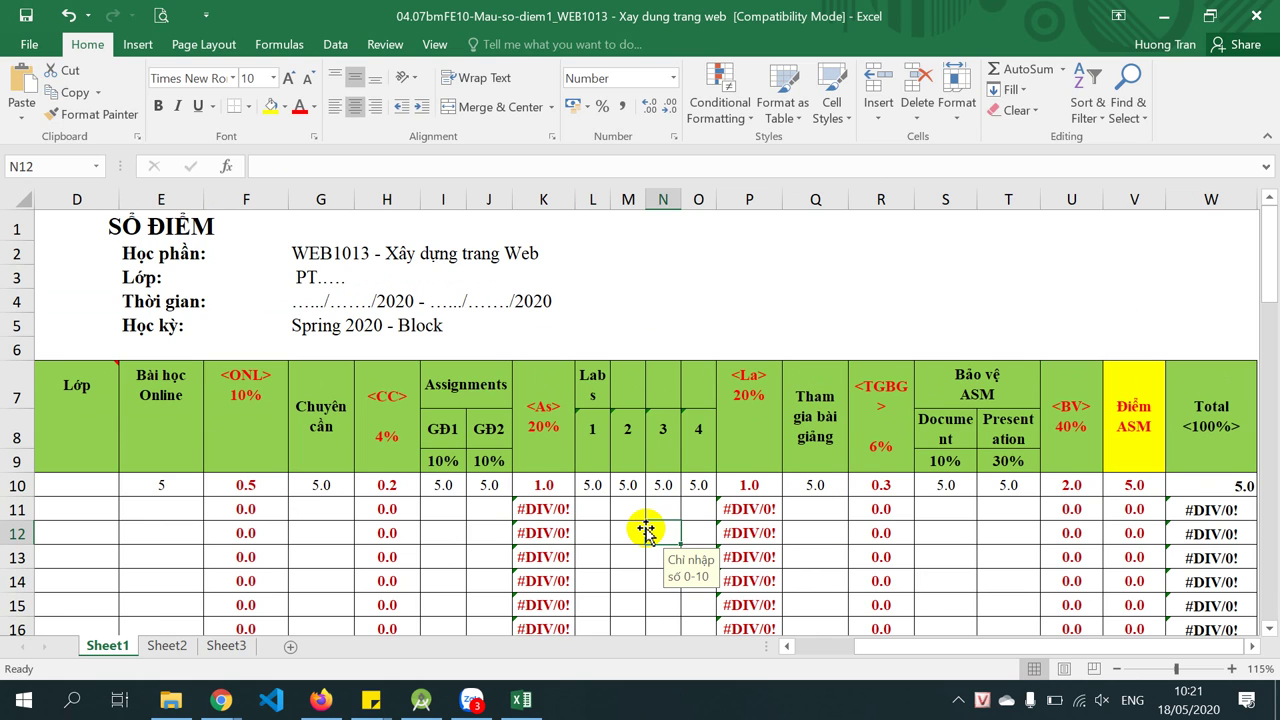
Look over the student rows and identification columns of the grade book, and close the workbook without saving
scroll(645, 530, down, 4)
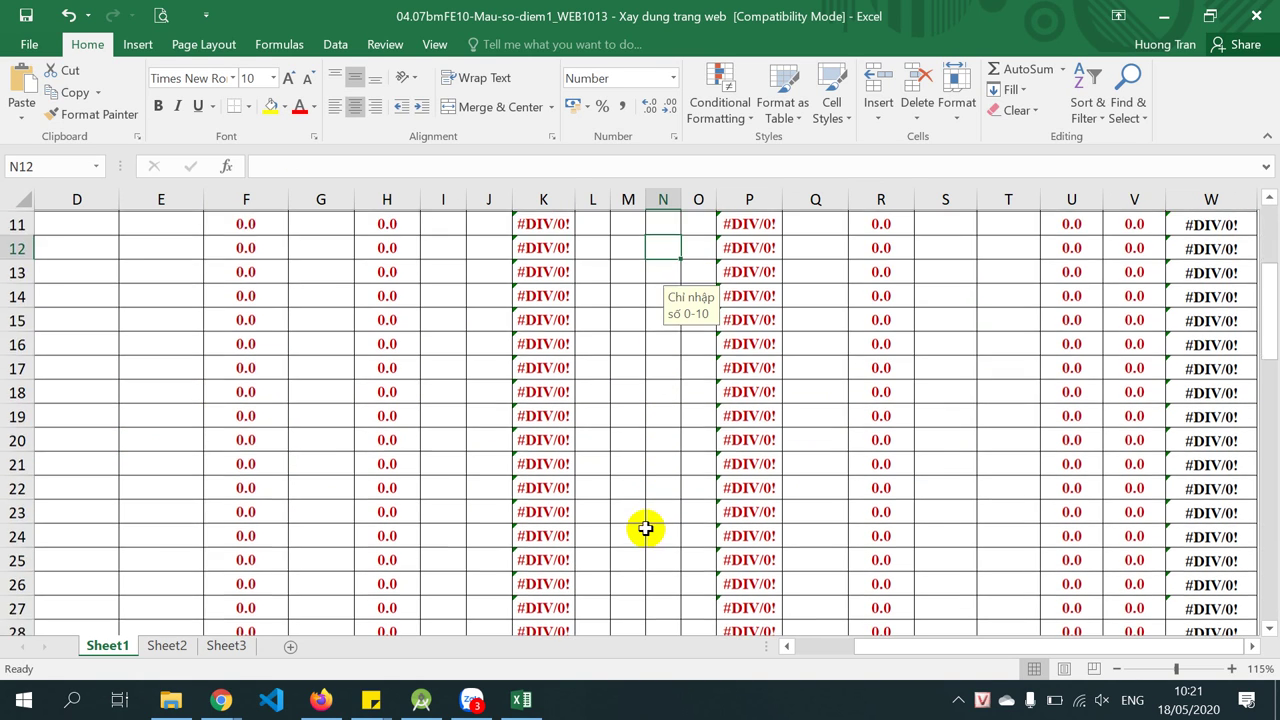
scroll(645, 530, up, 4)
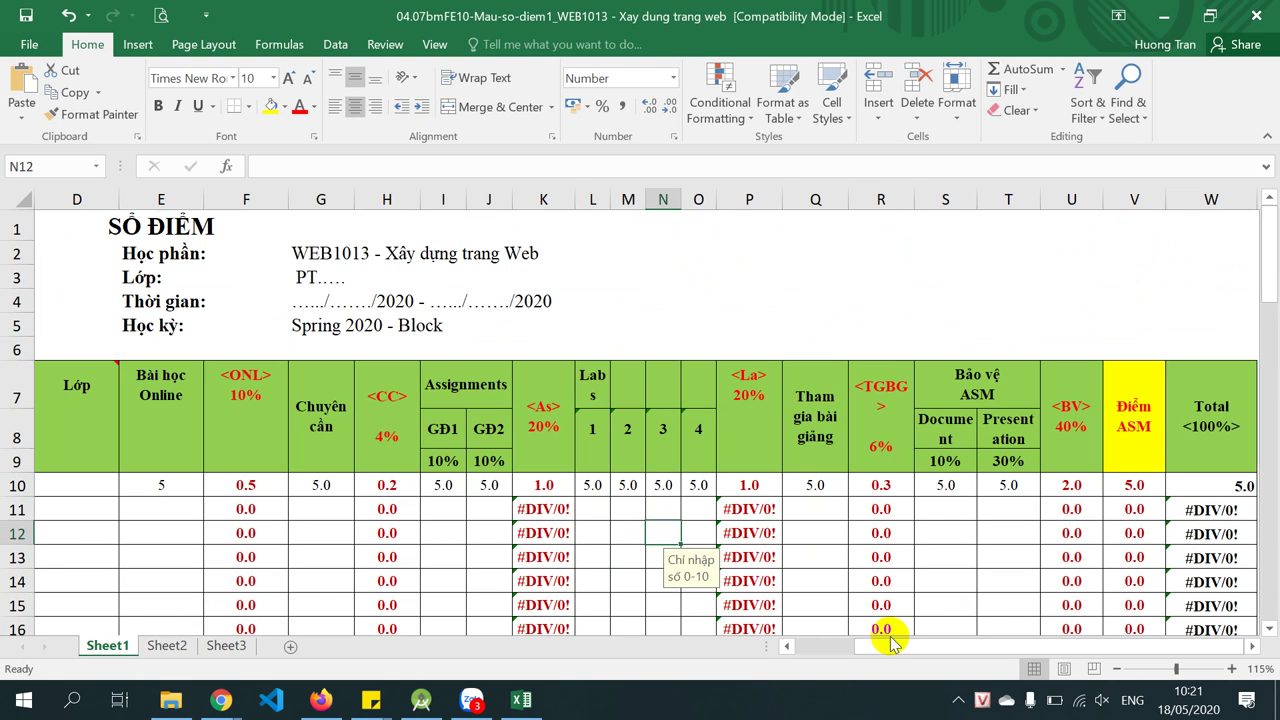
drag(880, 646, 770, 650)
click(282, 560)
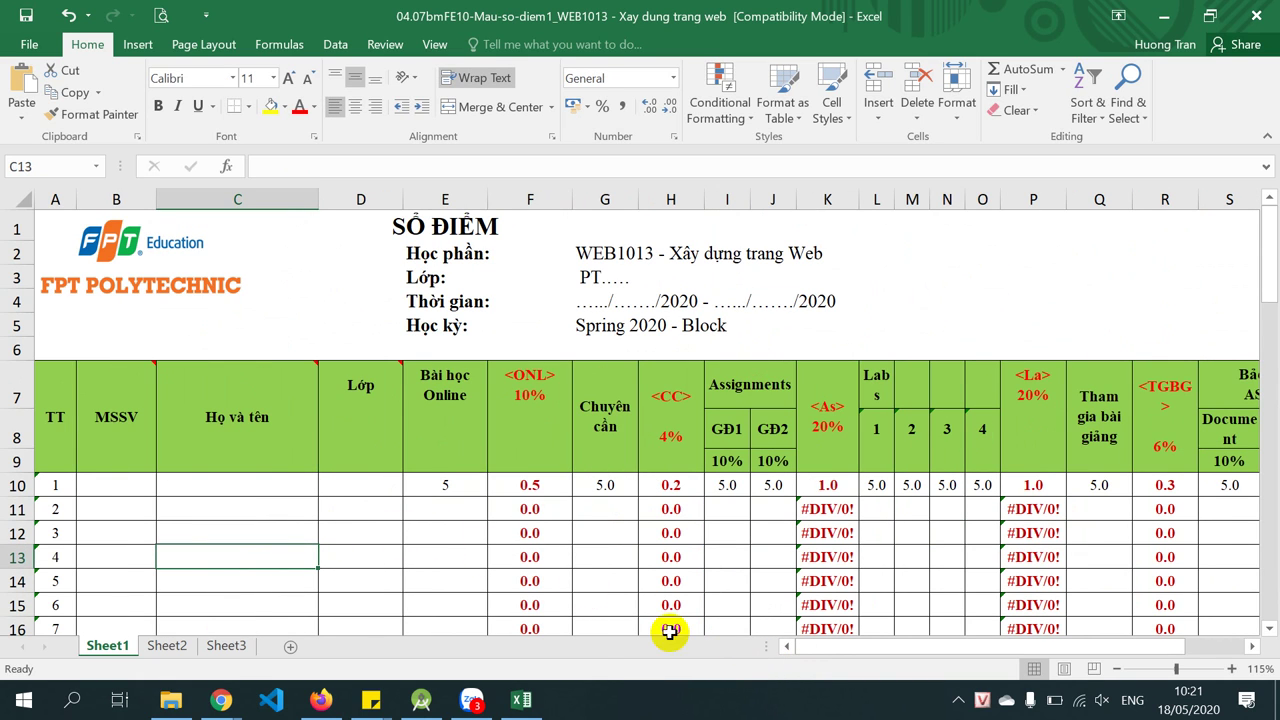
click(1256, 15)
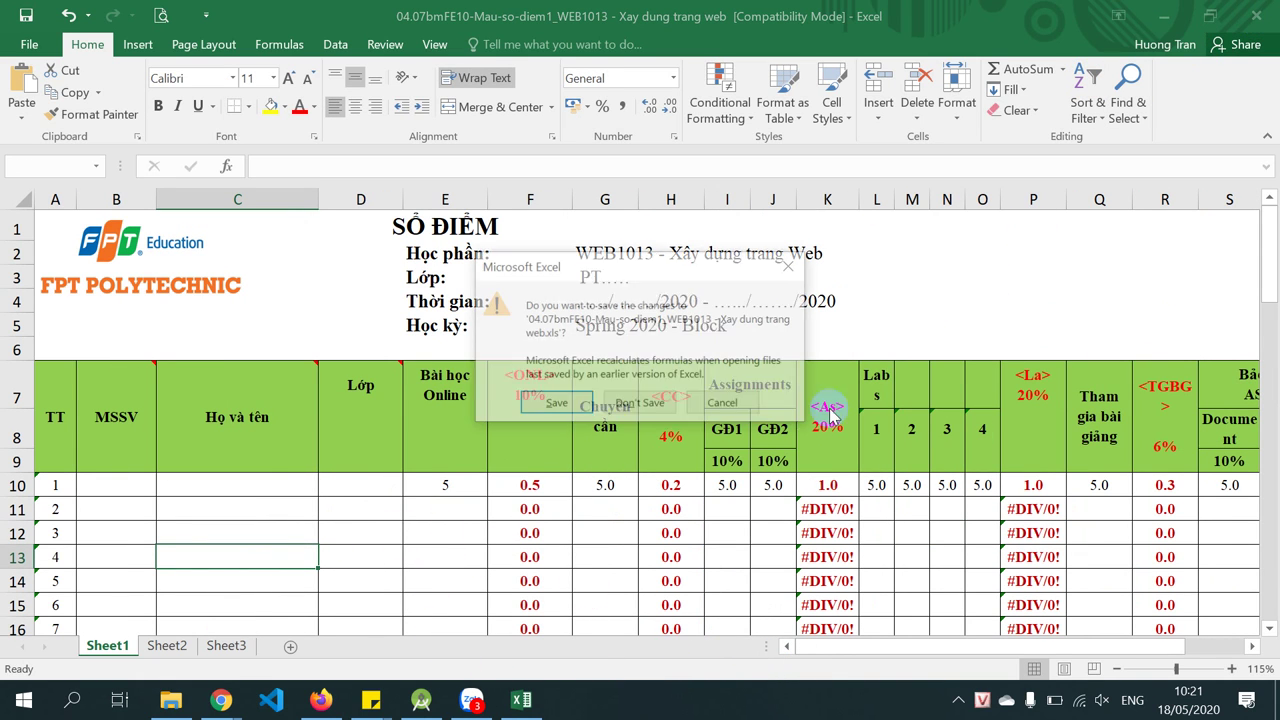
click(636, 405)
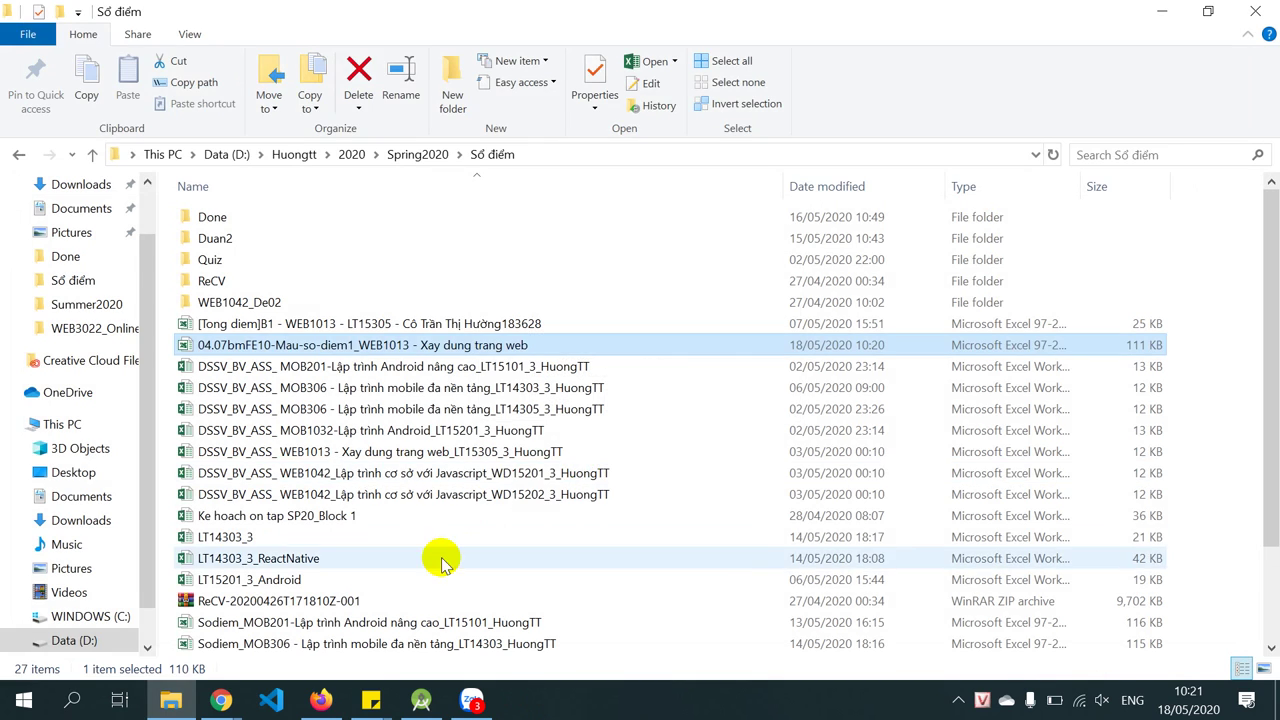
Go to the Summer2020 folder inside the 2020 folder and create a new folder named Sổ điểm there
click(416, 156)
click(351, 154)
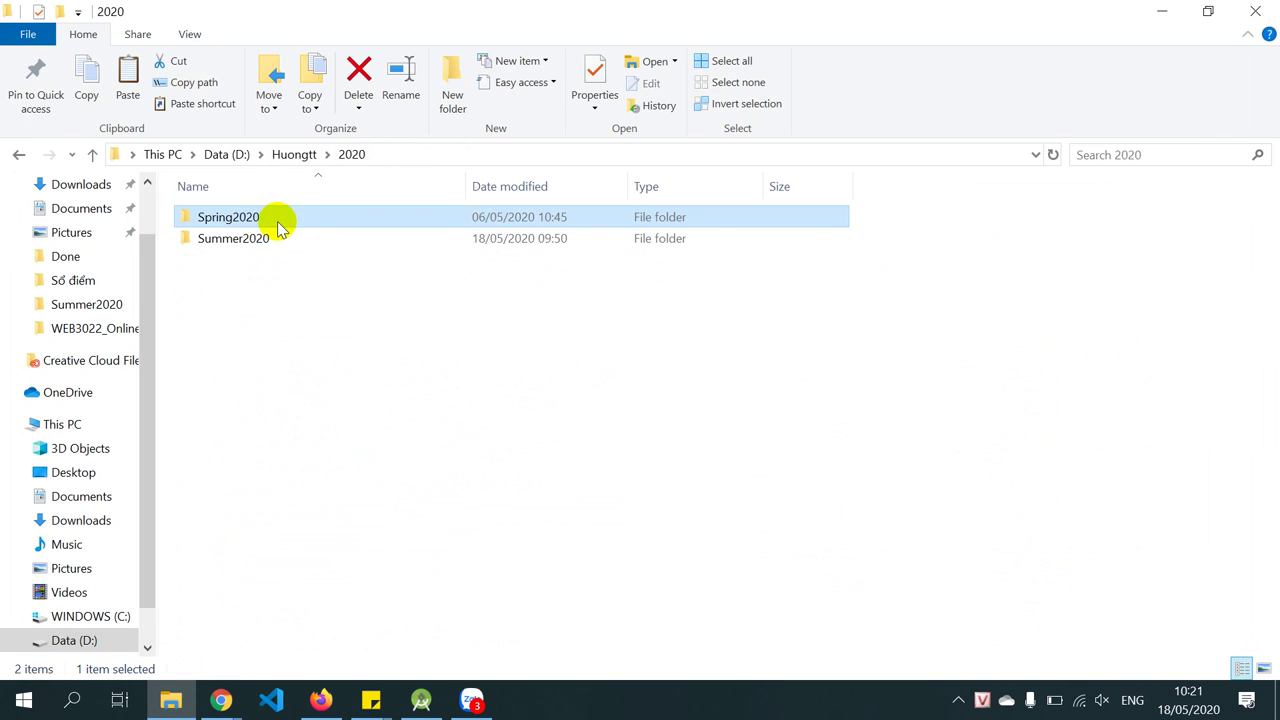
double_click(210, 239)
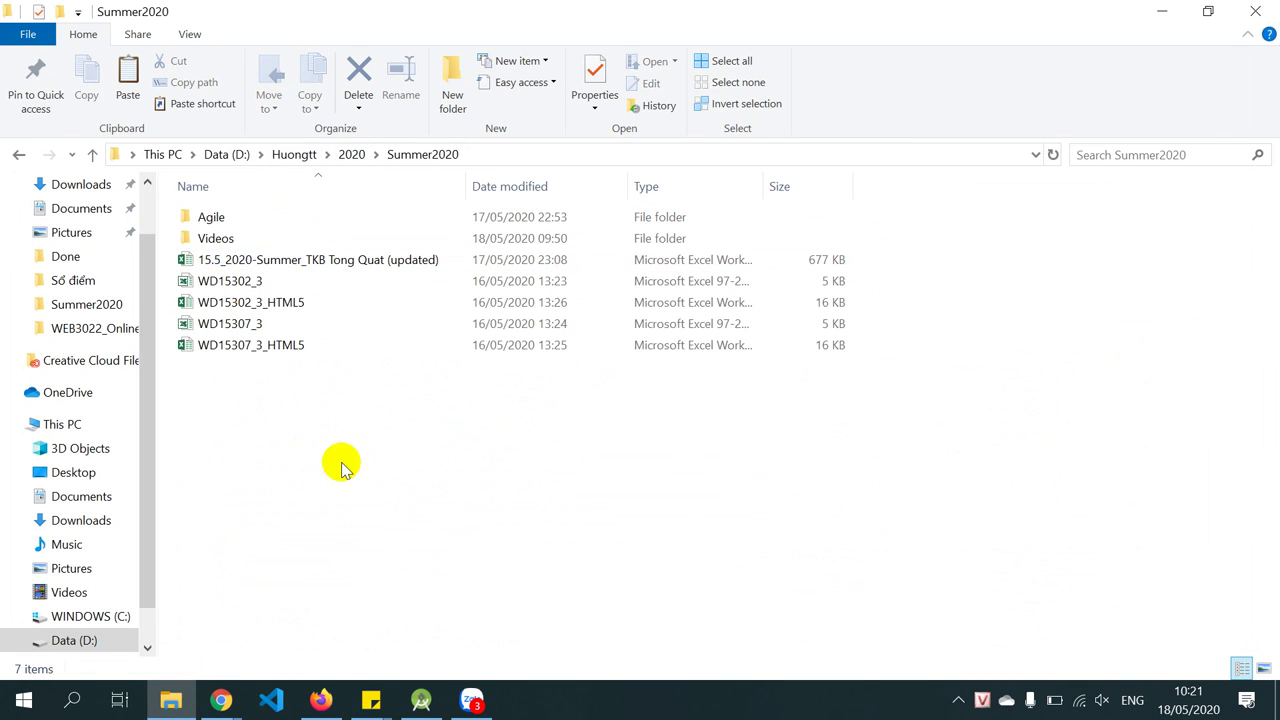
right_click(380, 503)
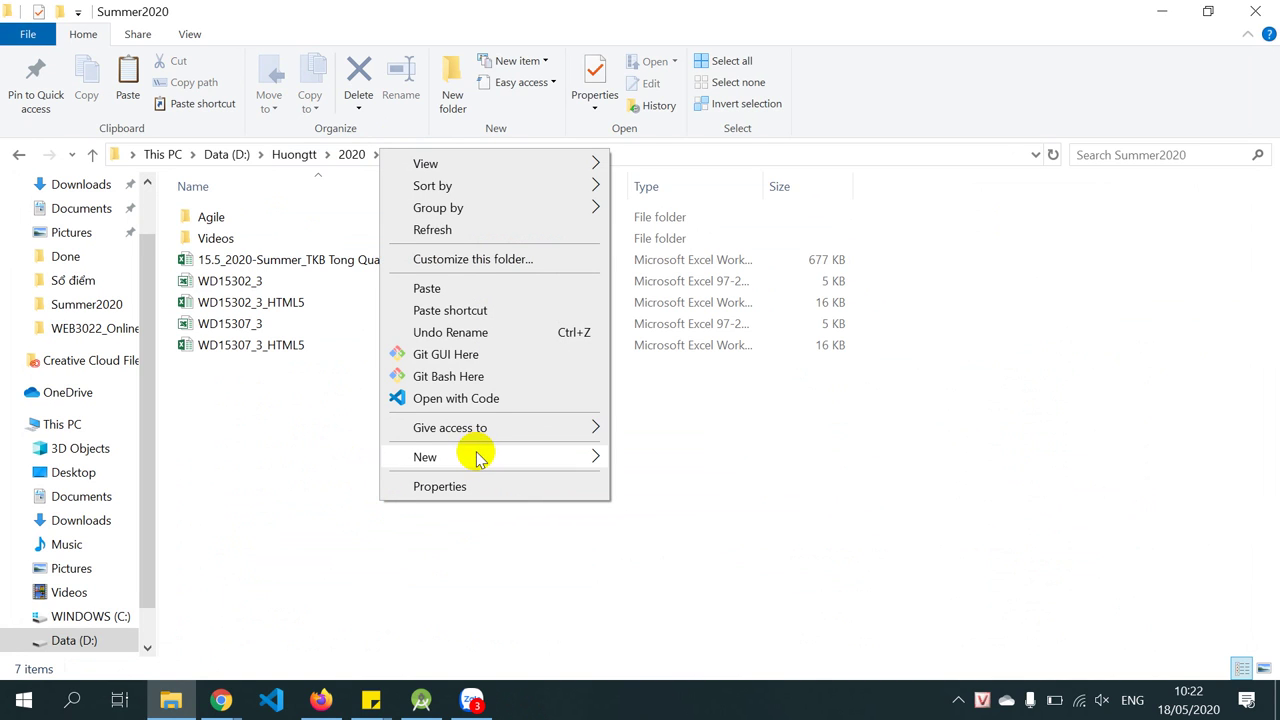
mouse_move(474, 451)
click(650, 452)
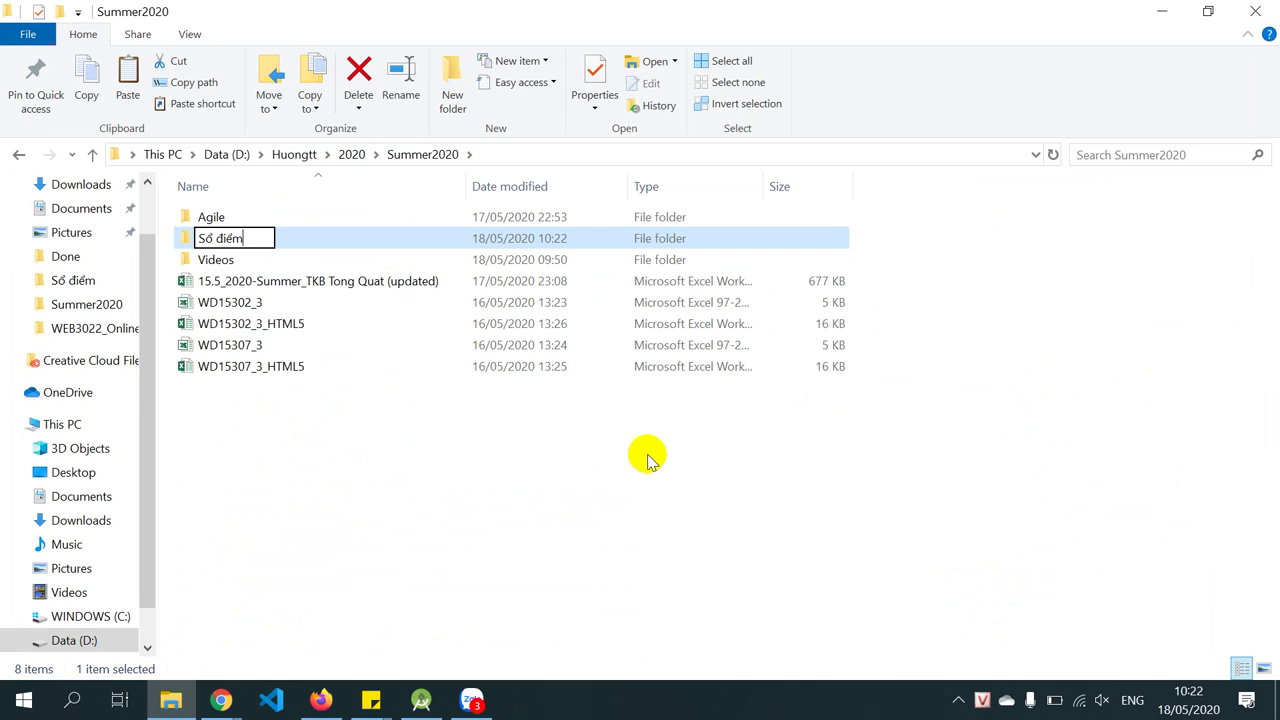
key(Return)
Open the new Sổ điểm folder and paste the copied WEB1013 grade book template into it
key(Return)
key(ctrl+v)
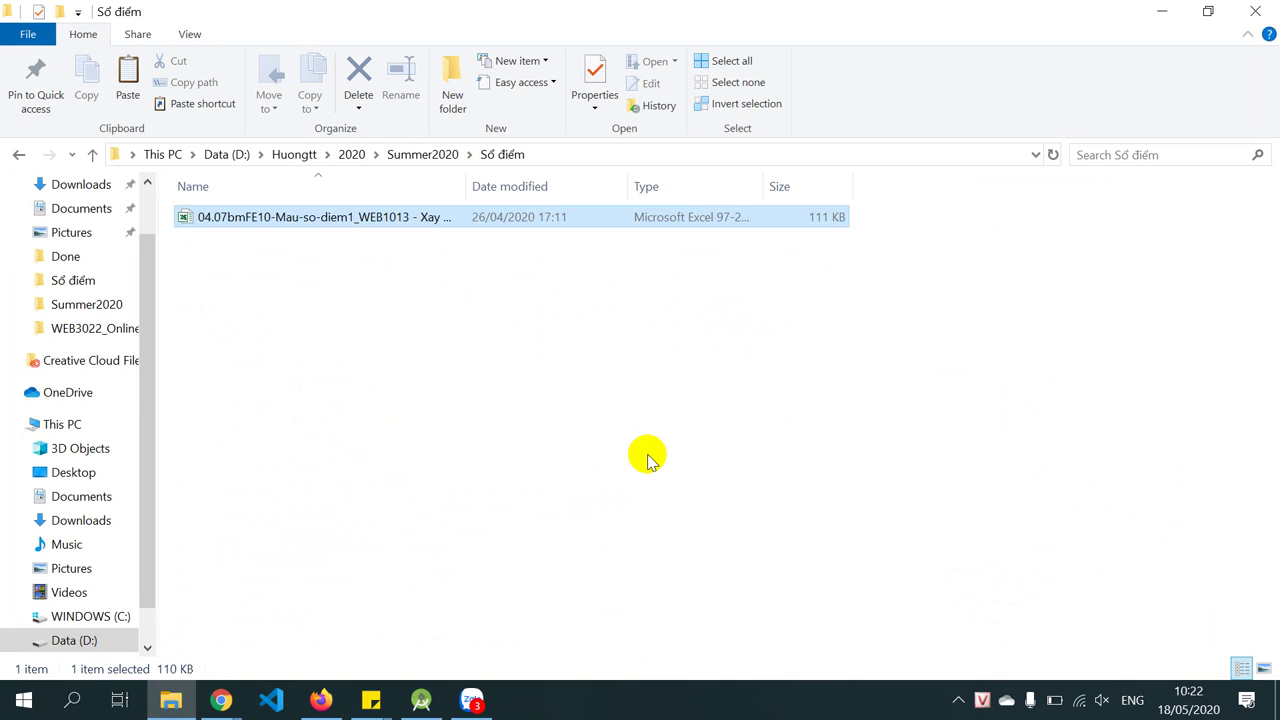
click(488, 408)
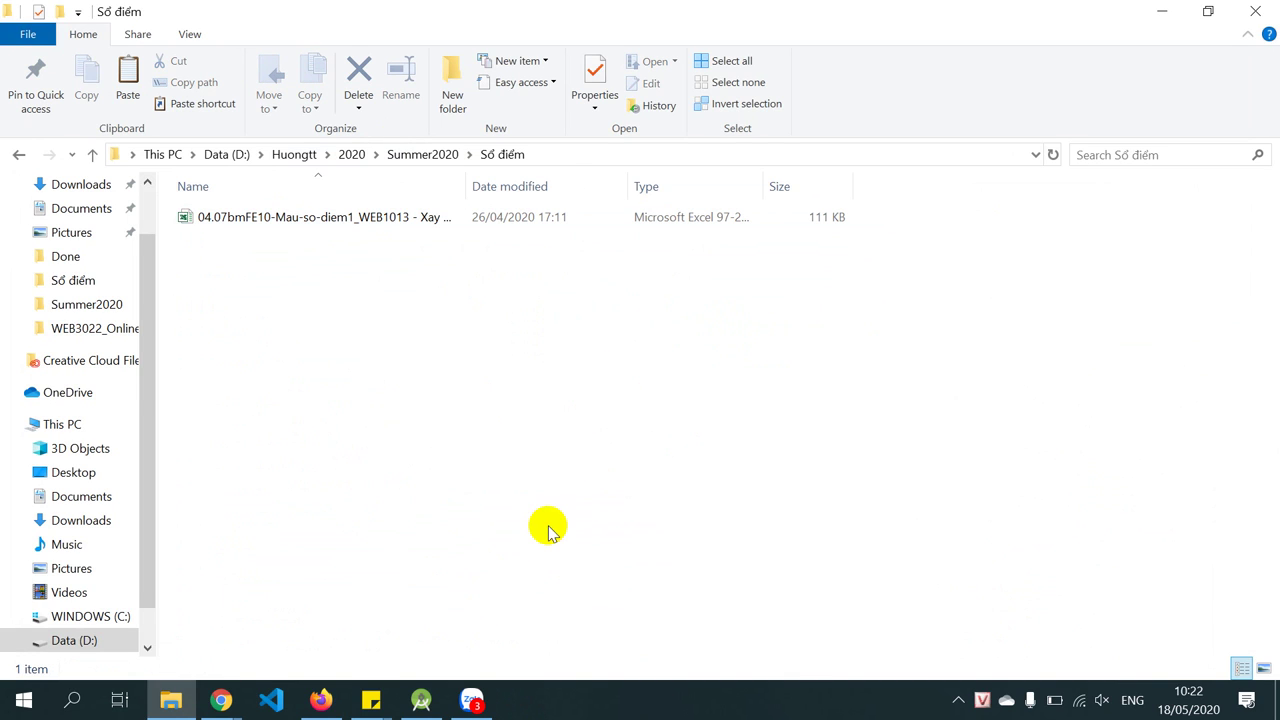
Switch to the LMS window in Chrome and review the content list of the LT16101 course
click(207, 708)
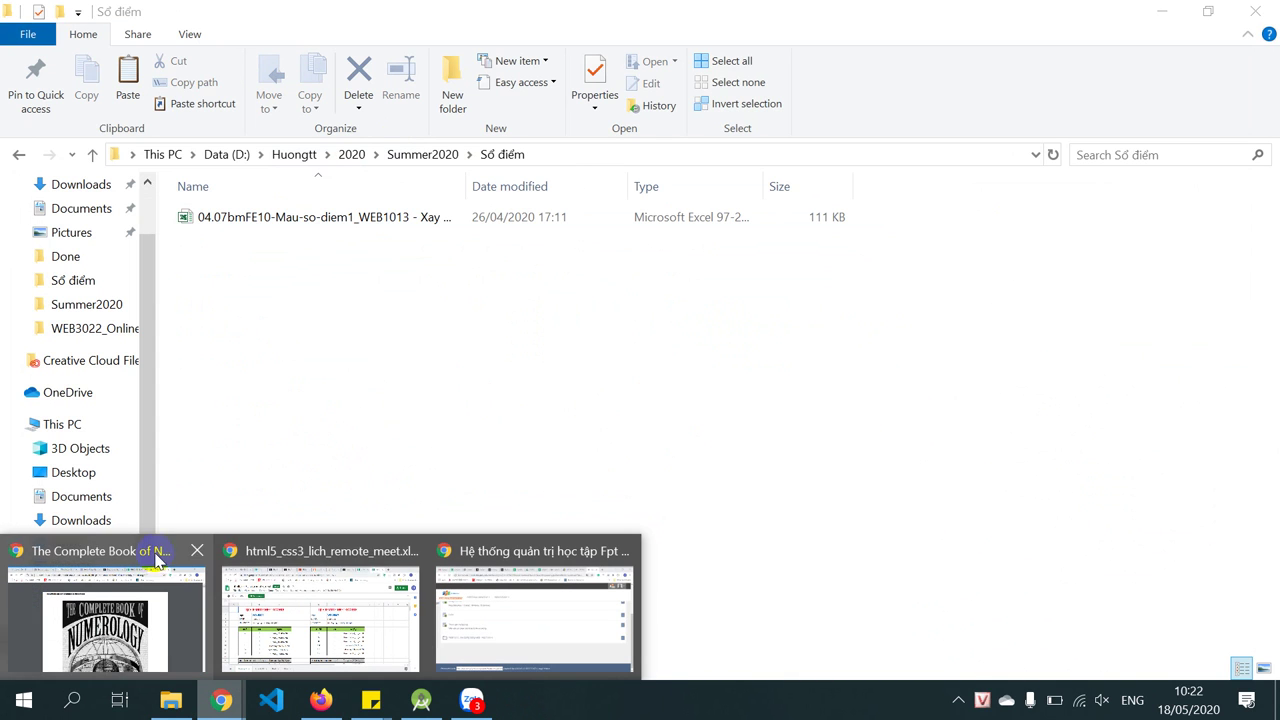
click(538, 632)
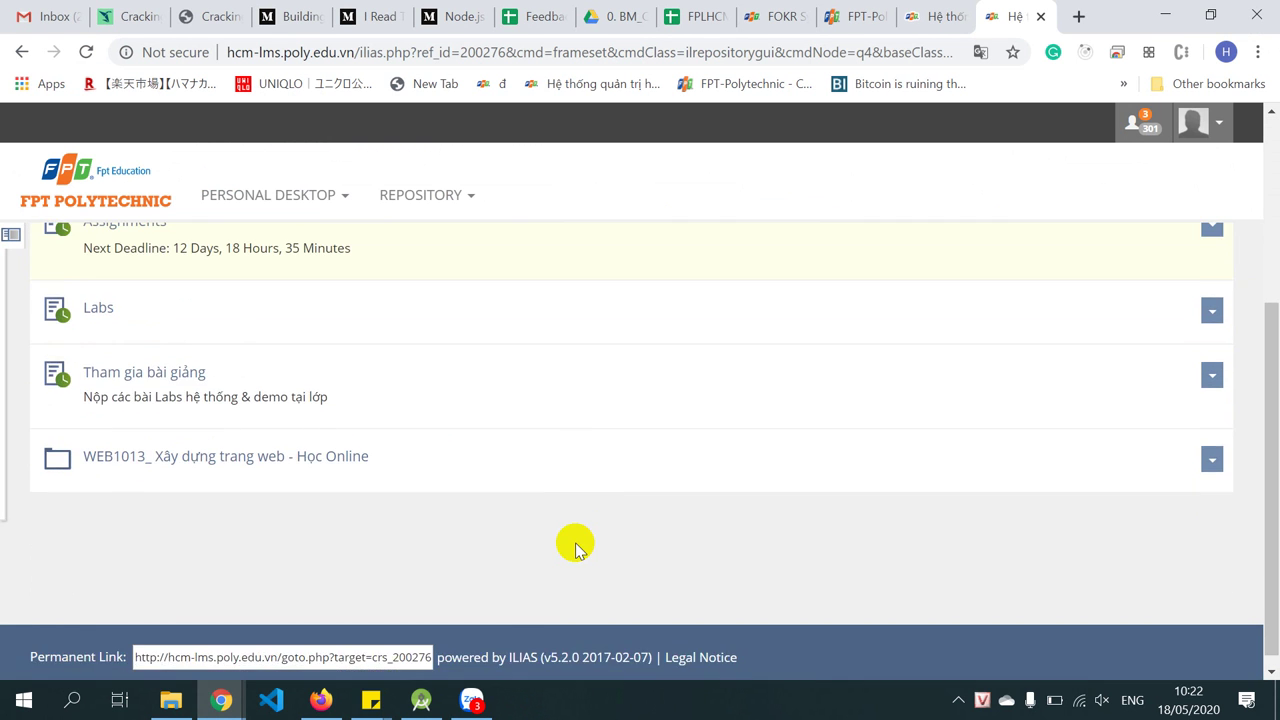
scroll(576, 546, up, 3)
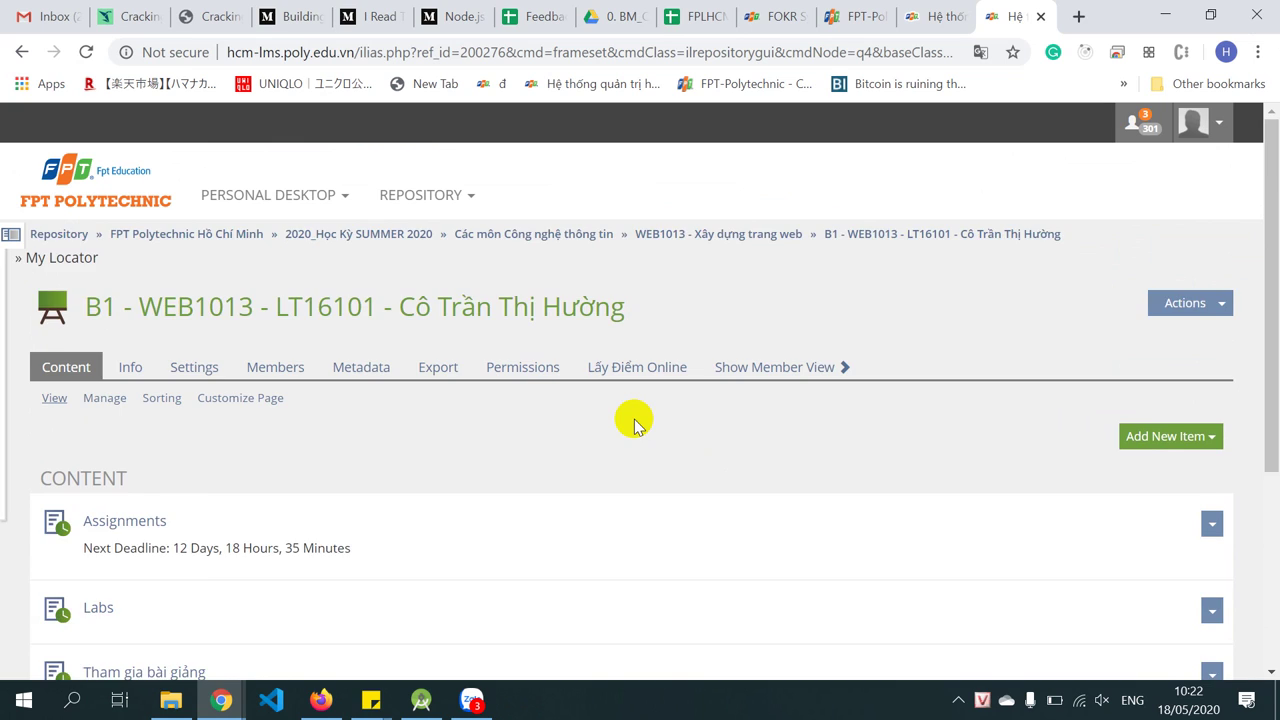
scroll(634, 424, down, 2)
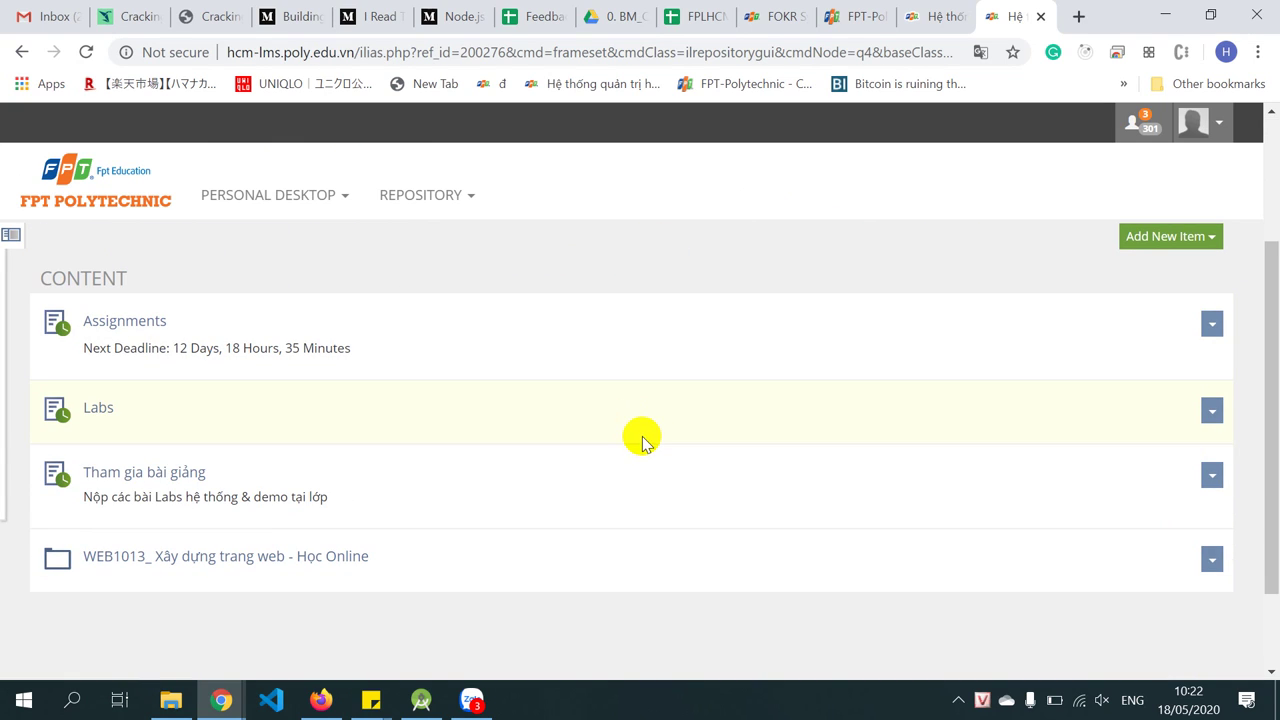
Switch to File Explorer and open the WEB1013 - Xây dựng trang web folder inside Huongtt\FPOLY_HOCLIEU on drive D
scroll(726, 378, up, 2)
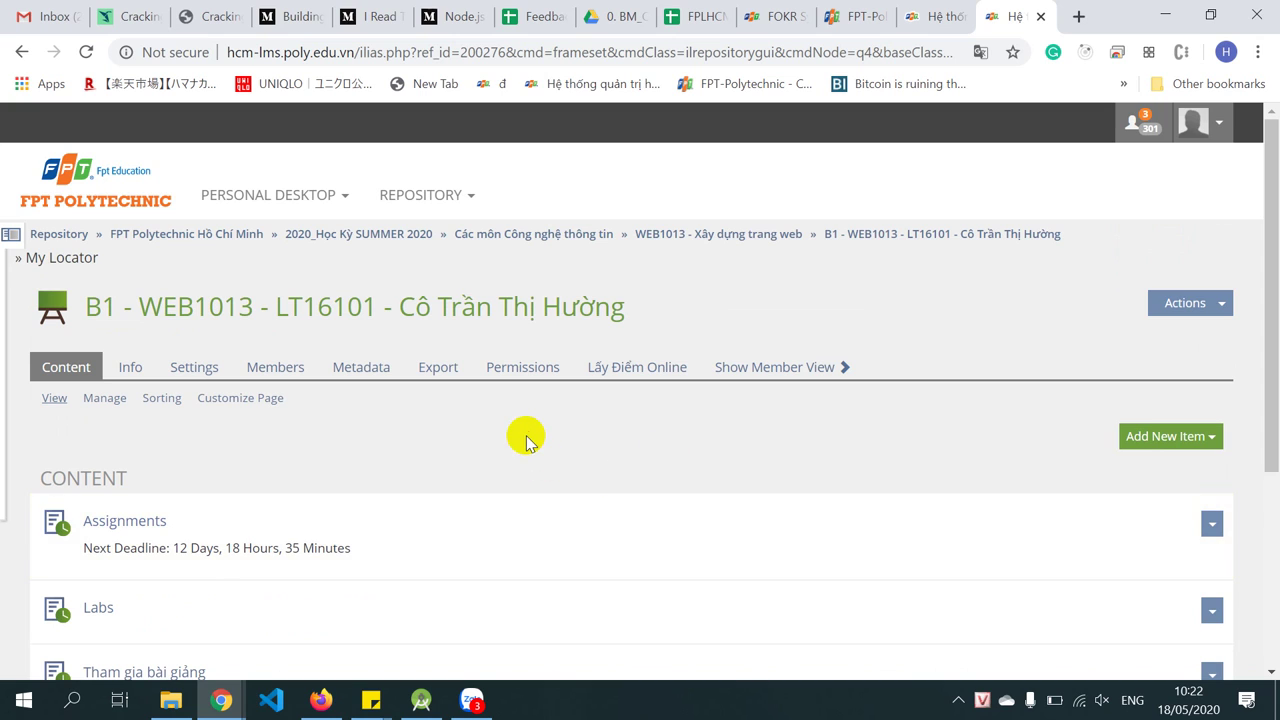
scroll(527, 440, down, 1)
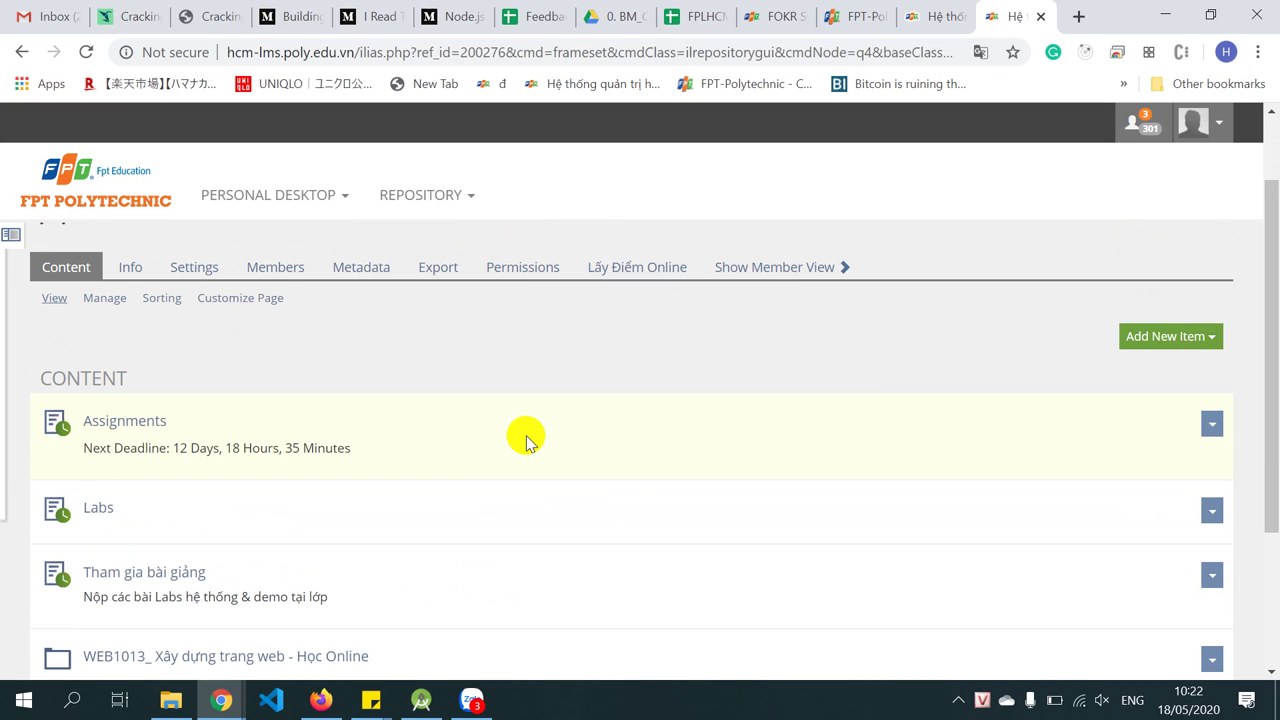
click(171, 700)
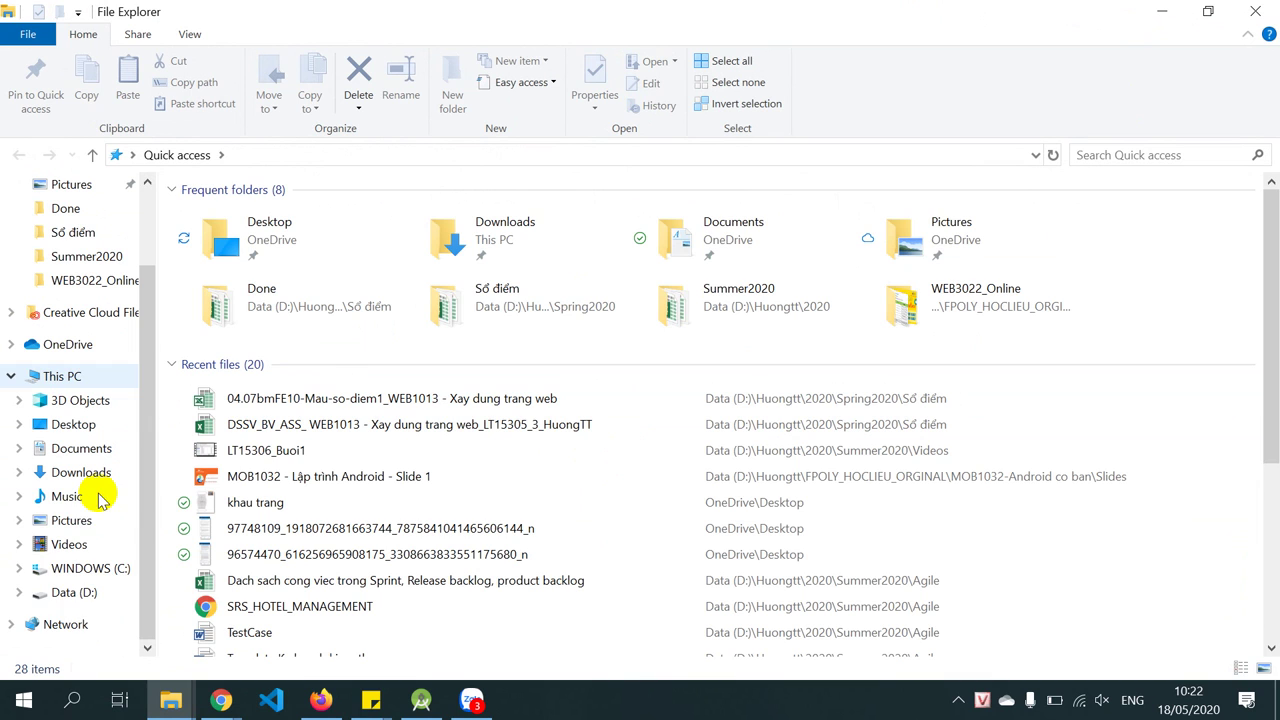
click(76, 592)
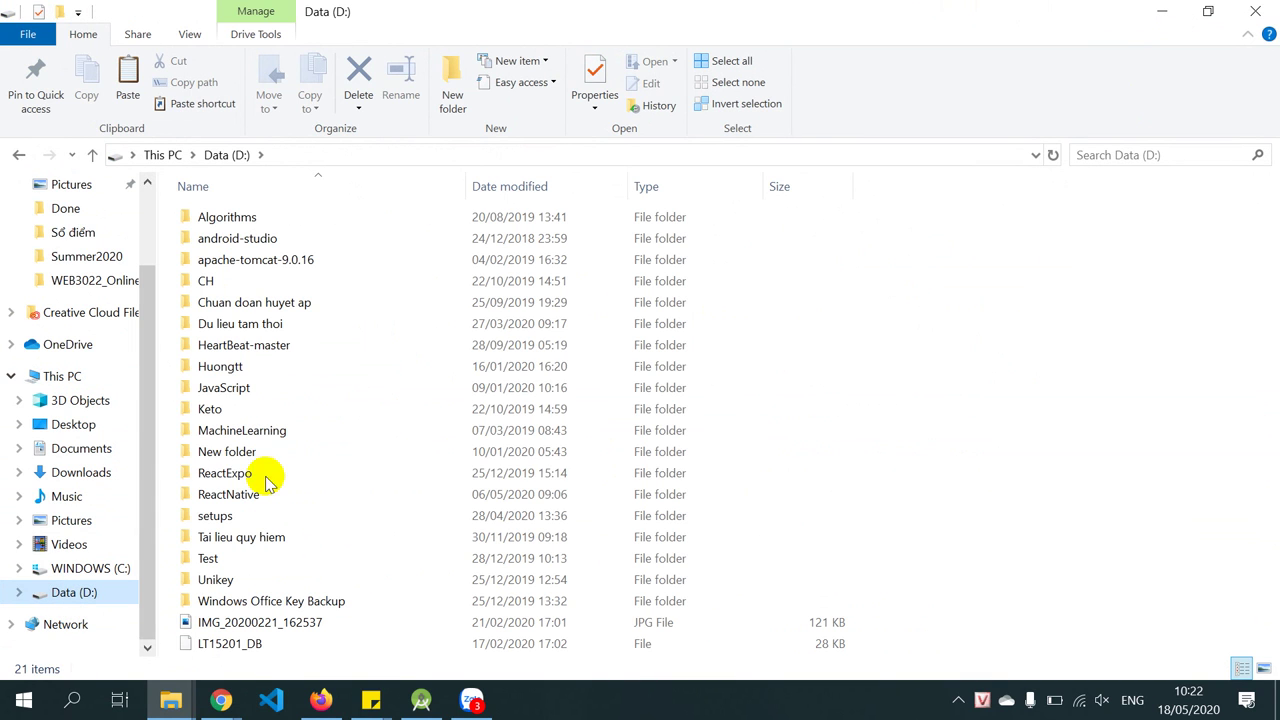
double_click(210, 368)
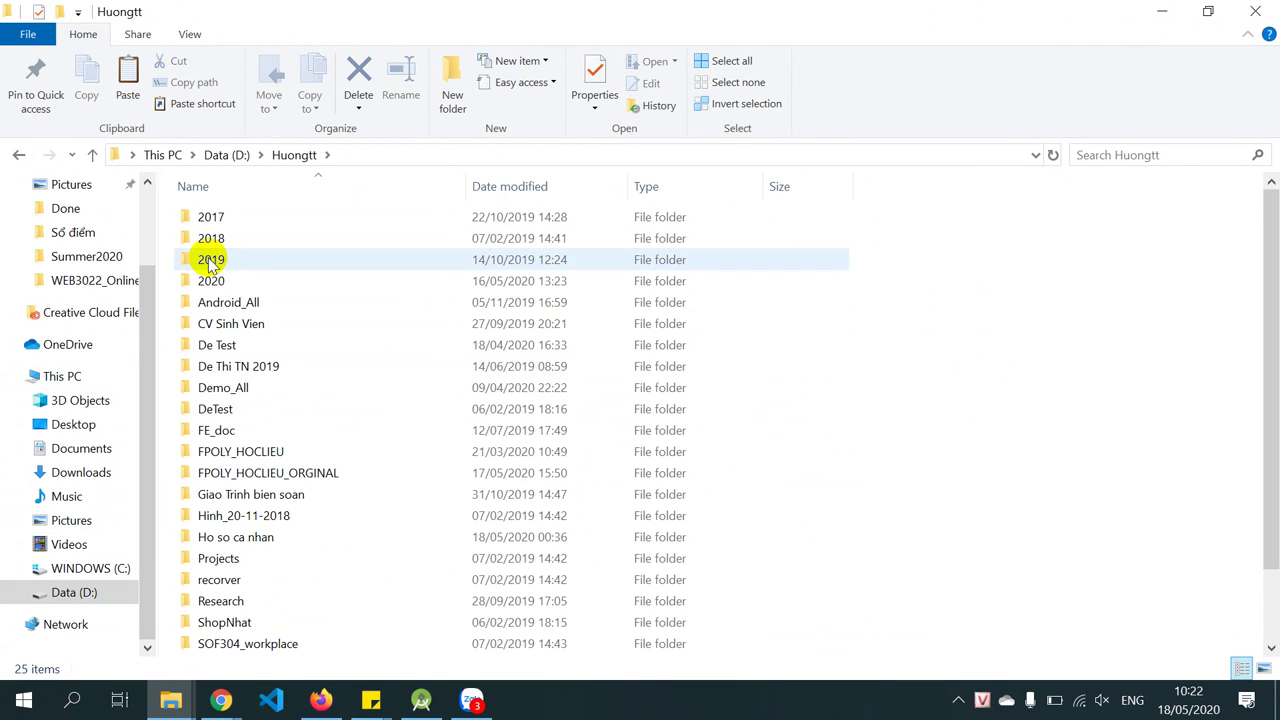
click(240, 453)
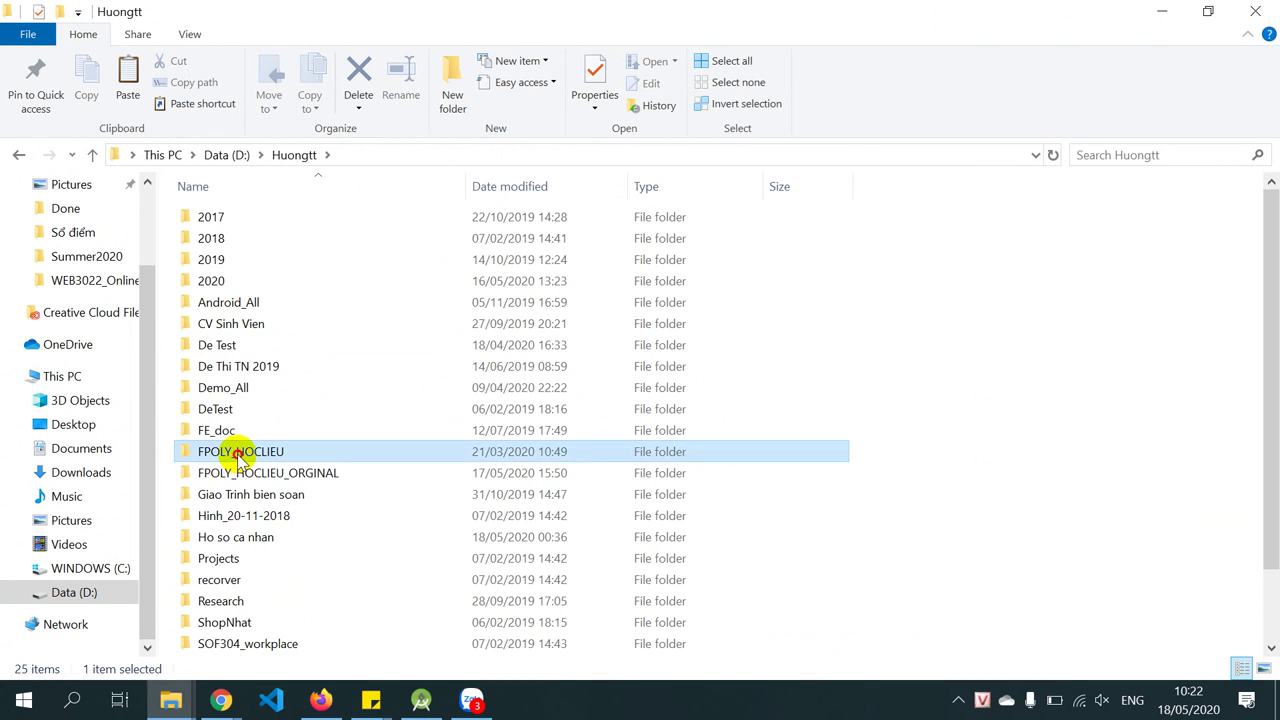
double_click(240, 453)
scroll(356, 423, down, 4)
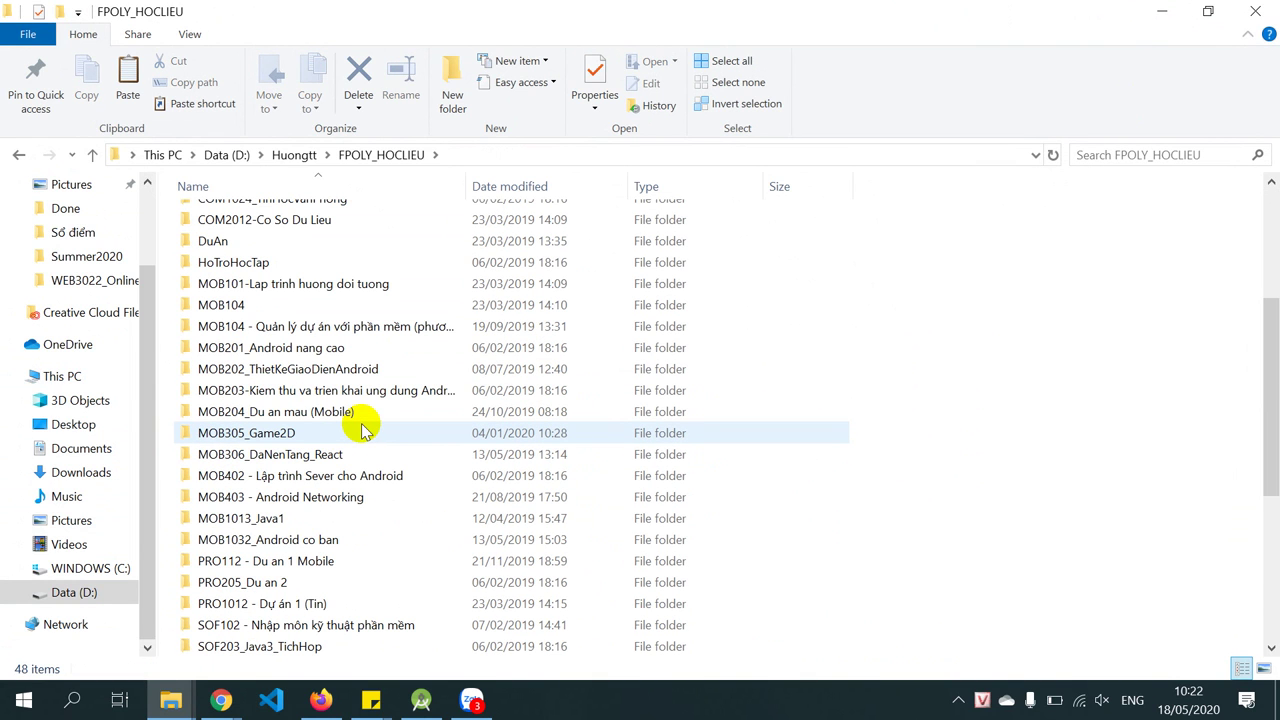
scroll(362, 428, down, 2)
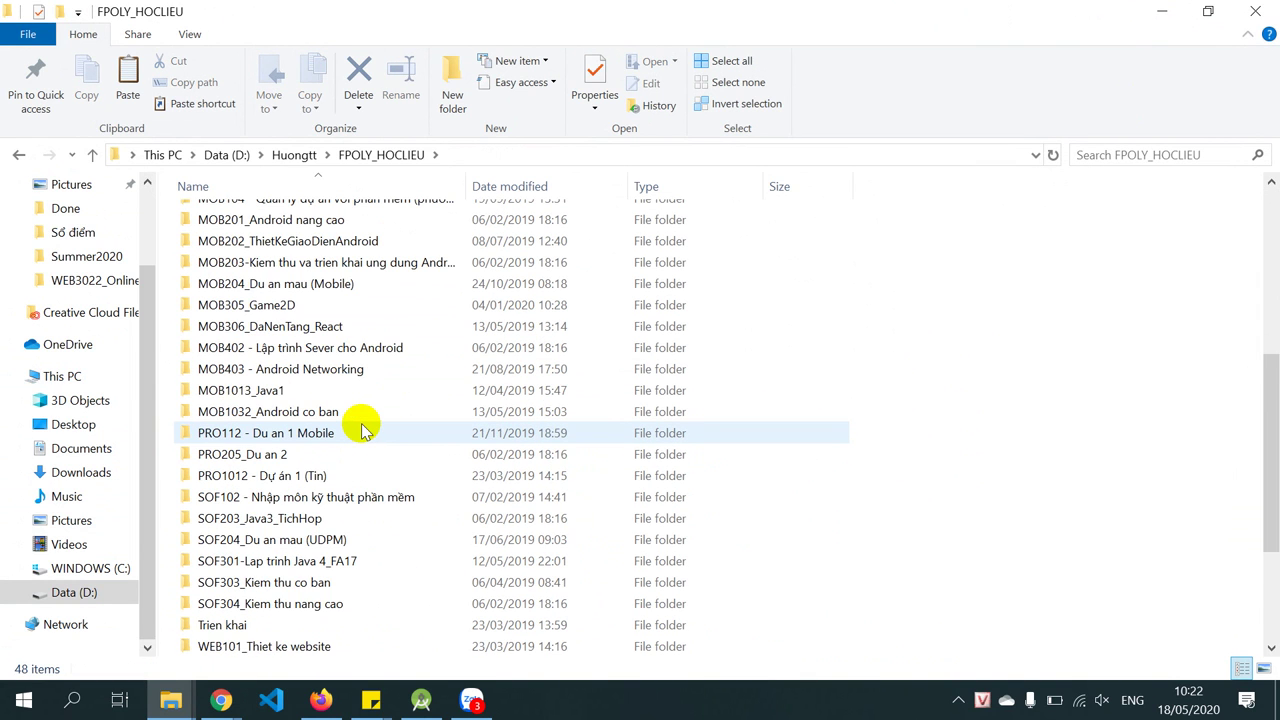
scroll(362, 428, down, 2)
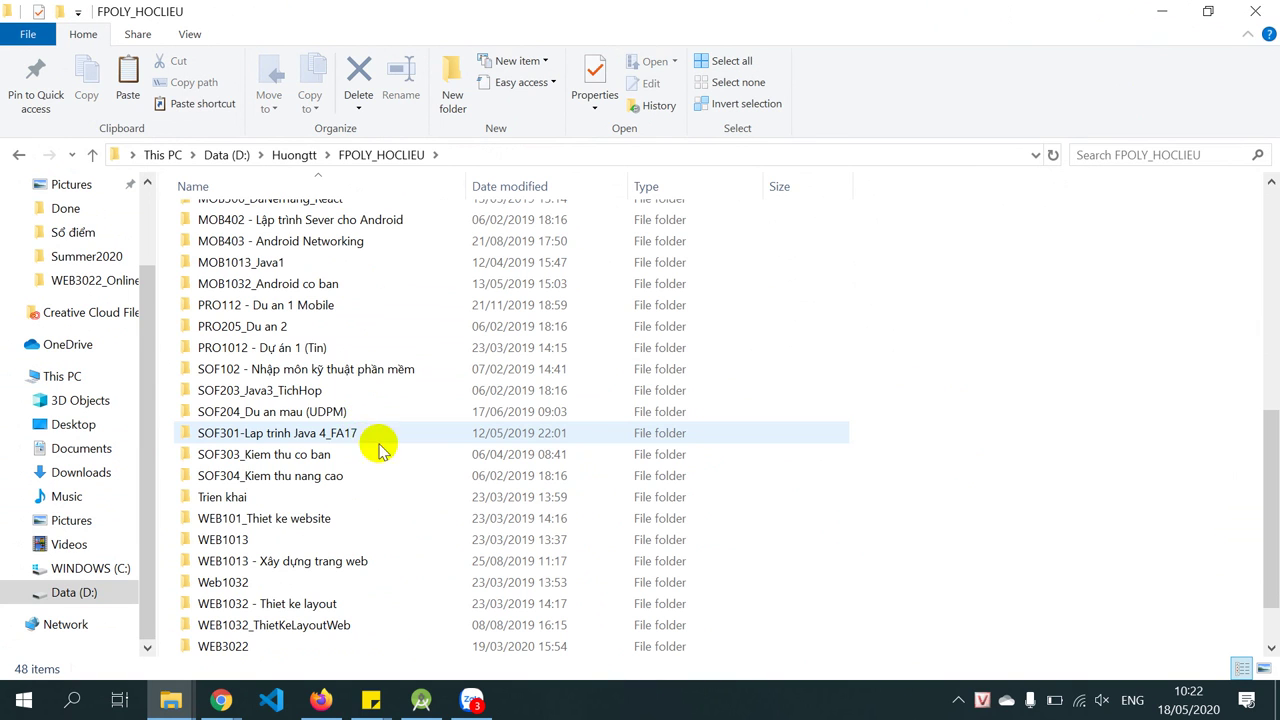
double_click(371, 563)
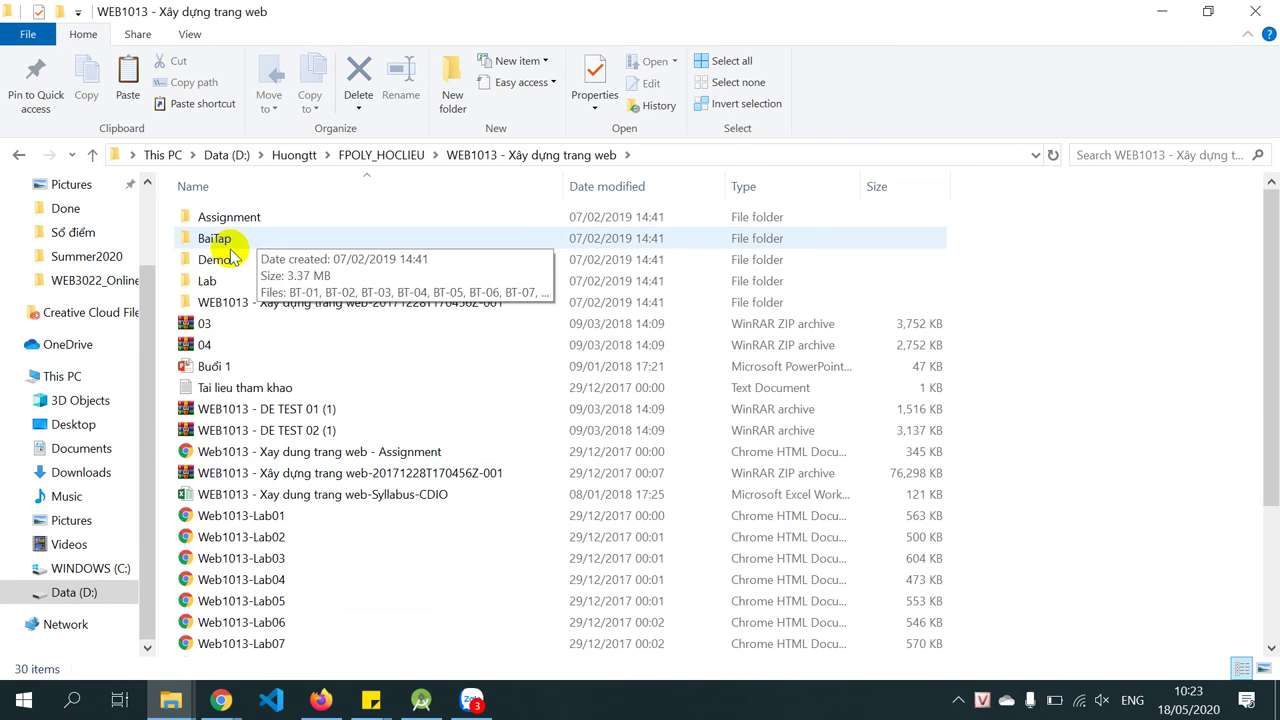
Look over the PowerPoint files in Bài trên lớp within the nested WEB1013 - Xây dựng trang web folder, and return to that folder's slide documents
double_click(260, 302)
double_click(285, 220)
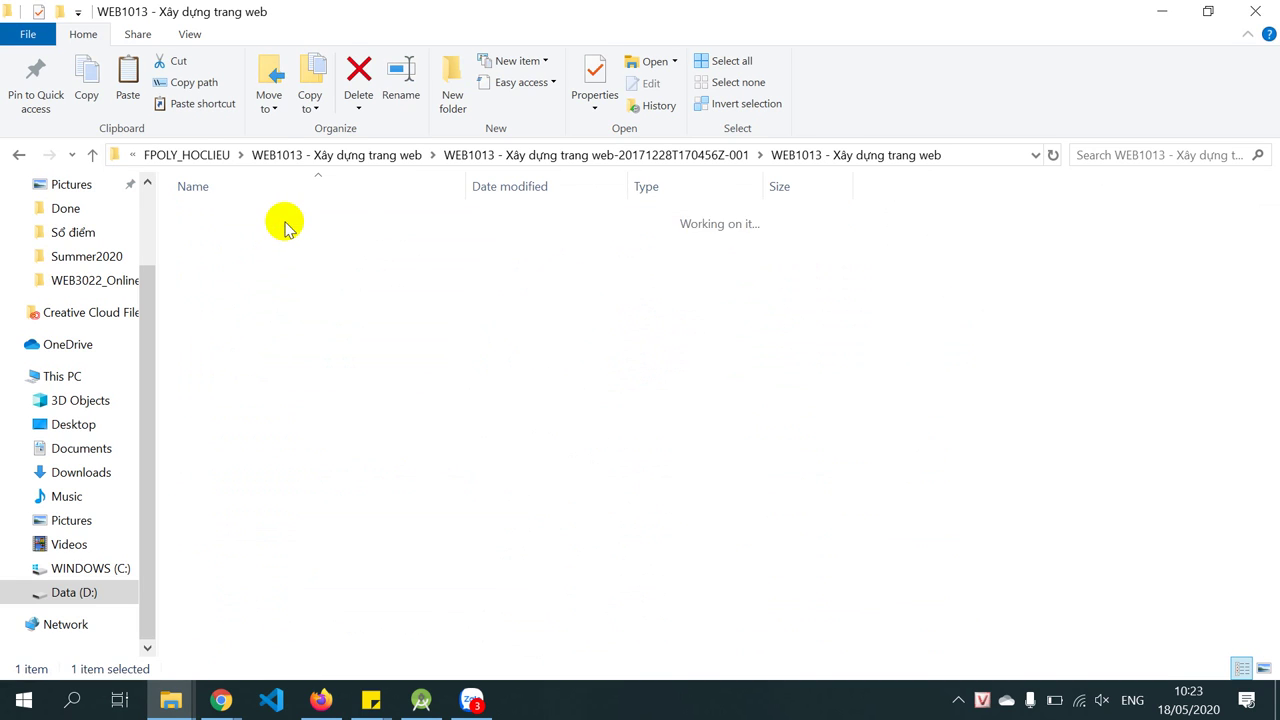
click(205, 220)
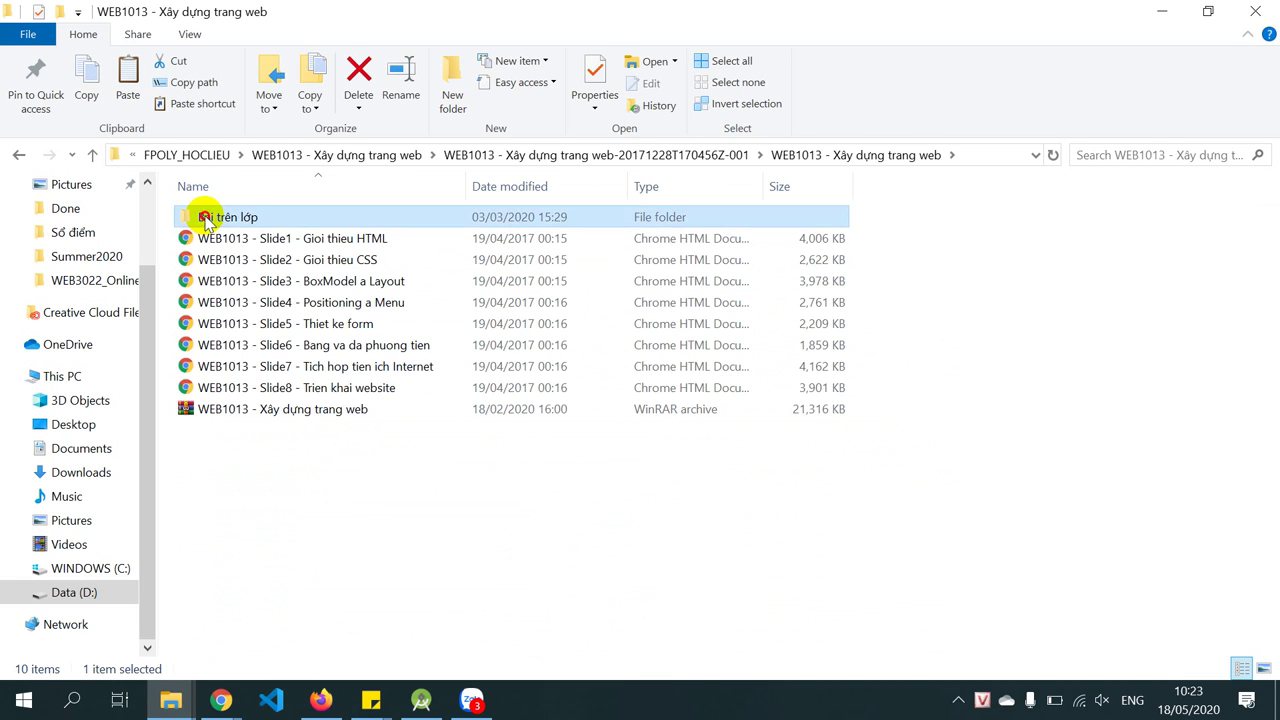
double_click(205, 220)
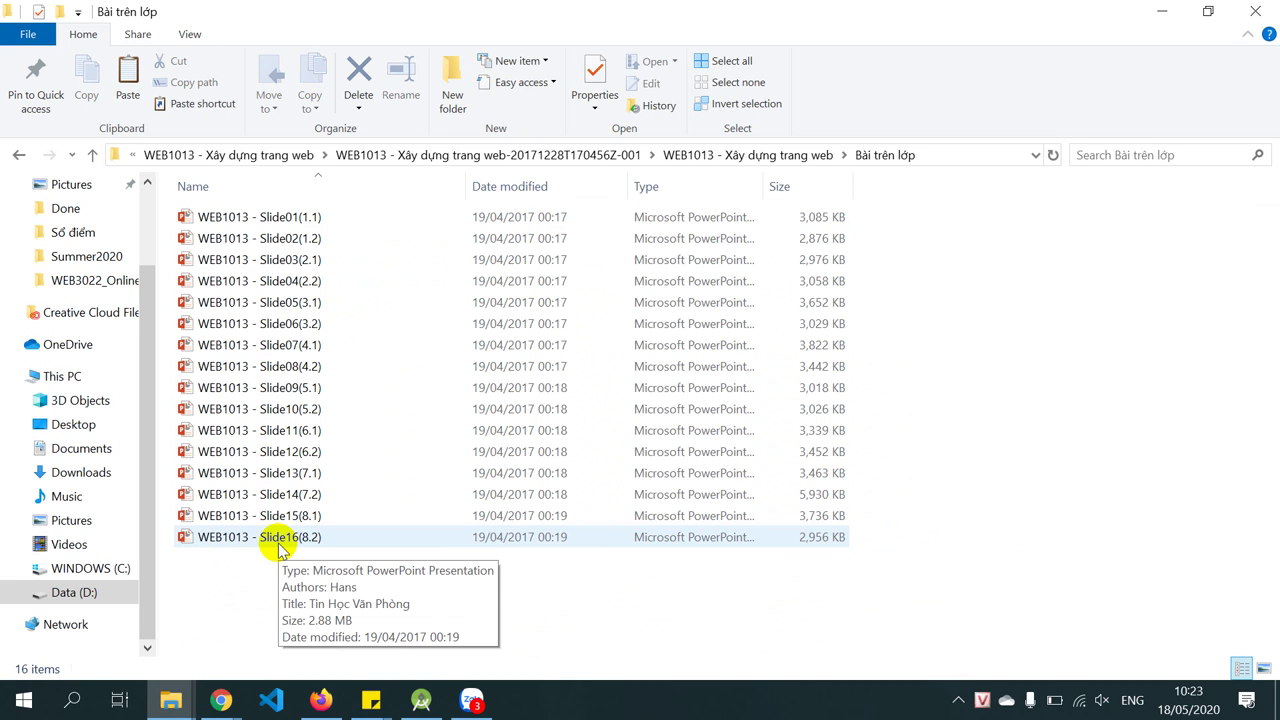
click(86, 157)
click(86, 155)
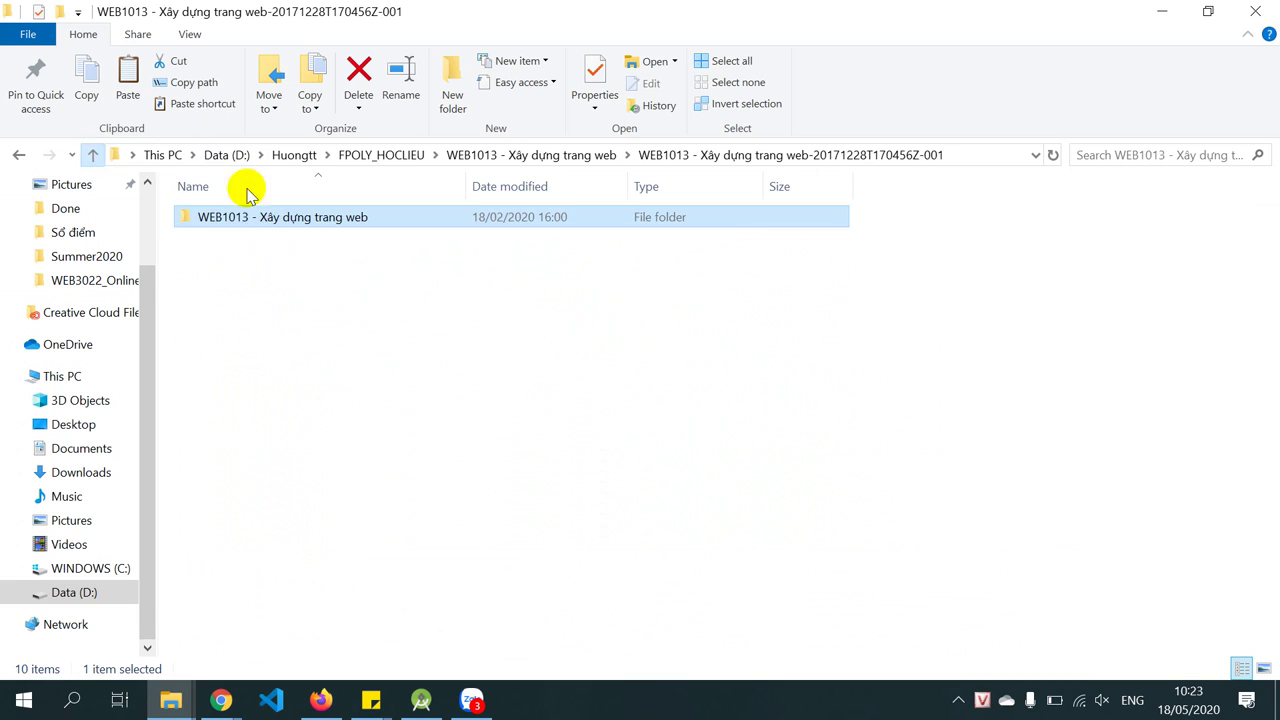
double_click(213, 220)
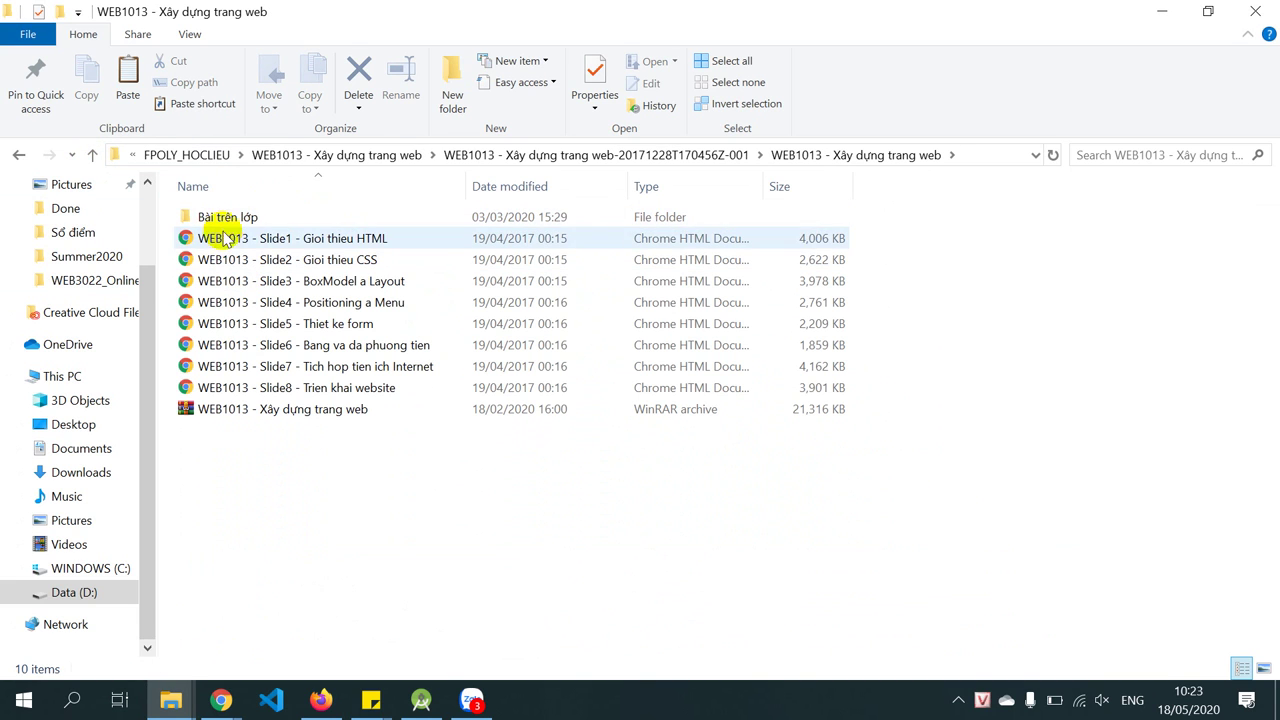
Check the contents of the Lab folder in the main WEB1013 - Xây dựng trang web folder and go back up
click(360, 155)
double_click(240, 280)
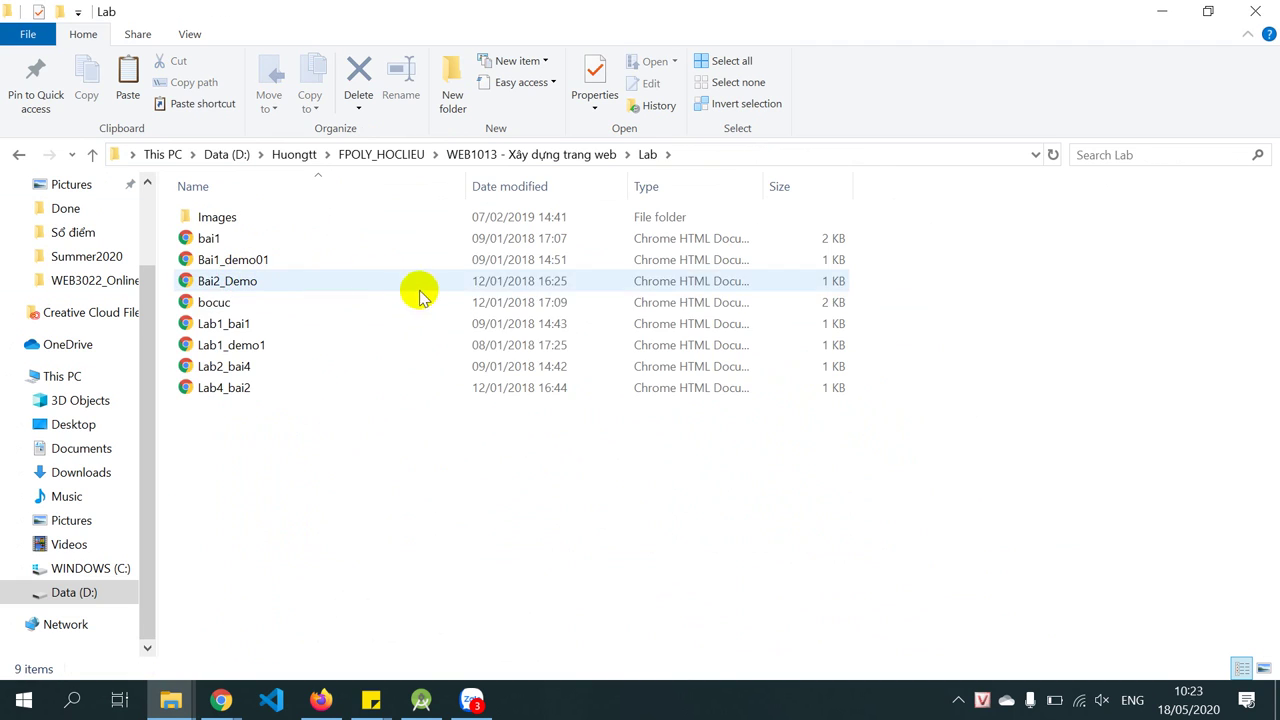
click(92, 157)
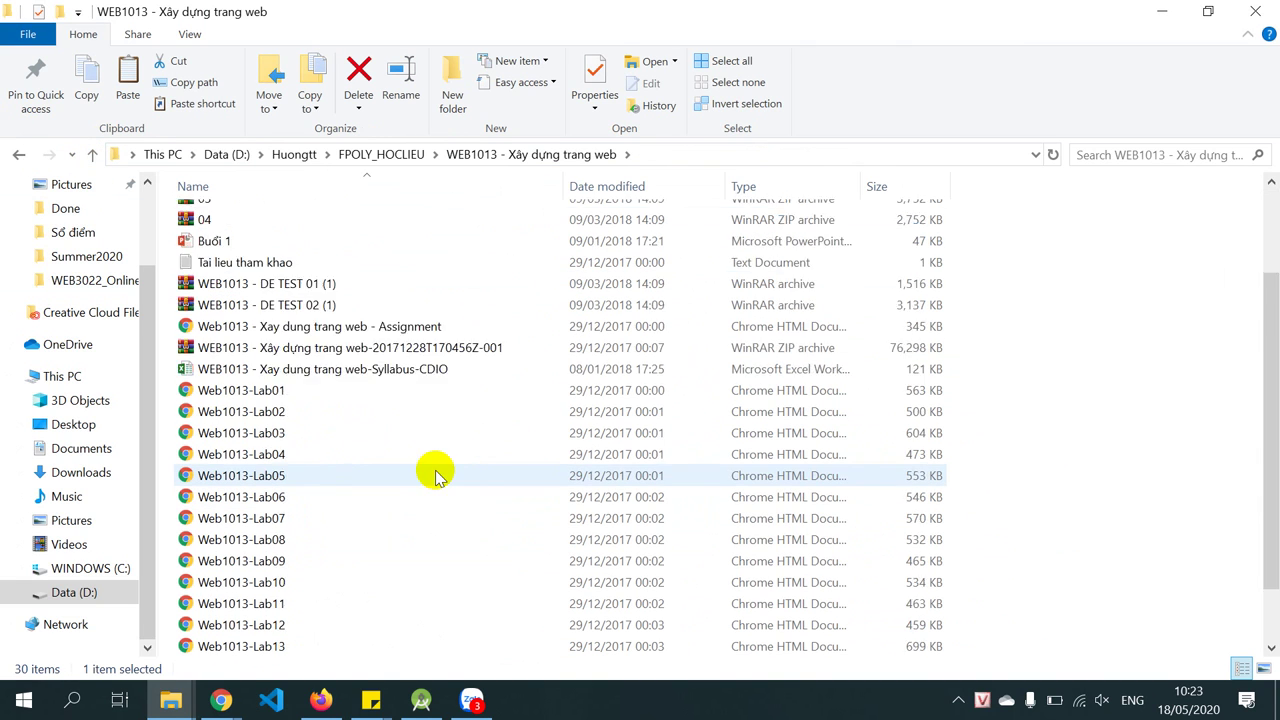
Select the lab documents from Web1013-Lab01 to Web1013-Lab16 to point them out
scroll(329, 366, down, 1)
click(268, 330)
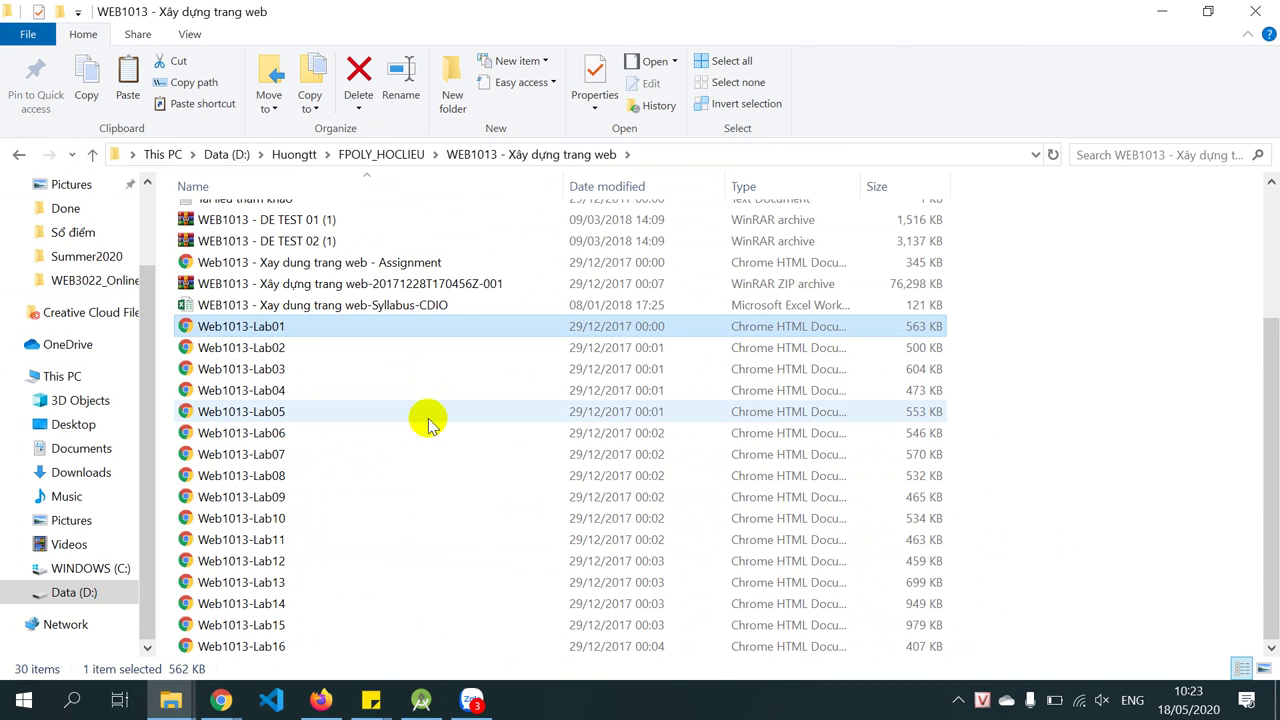
shift+click(266, 645)
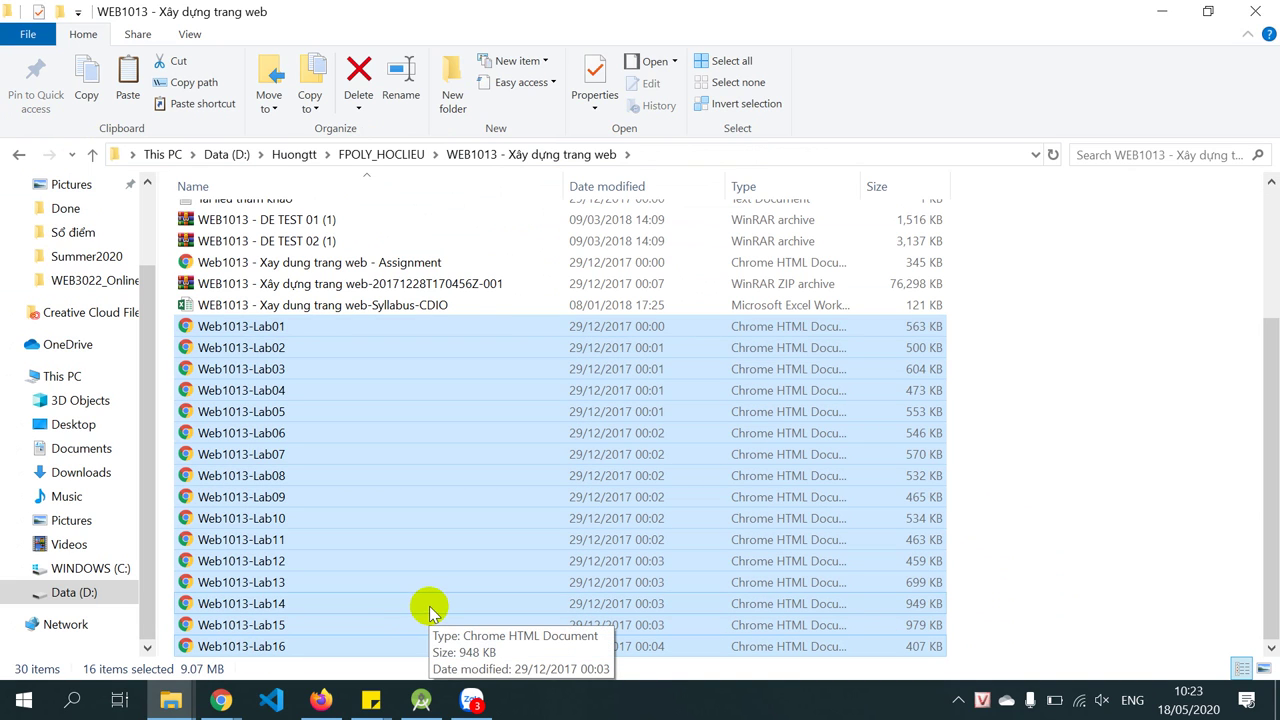
scroll(430, 595, up, 3)
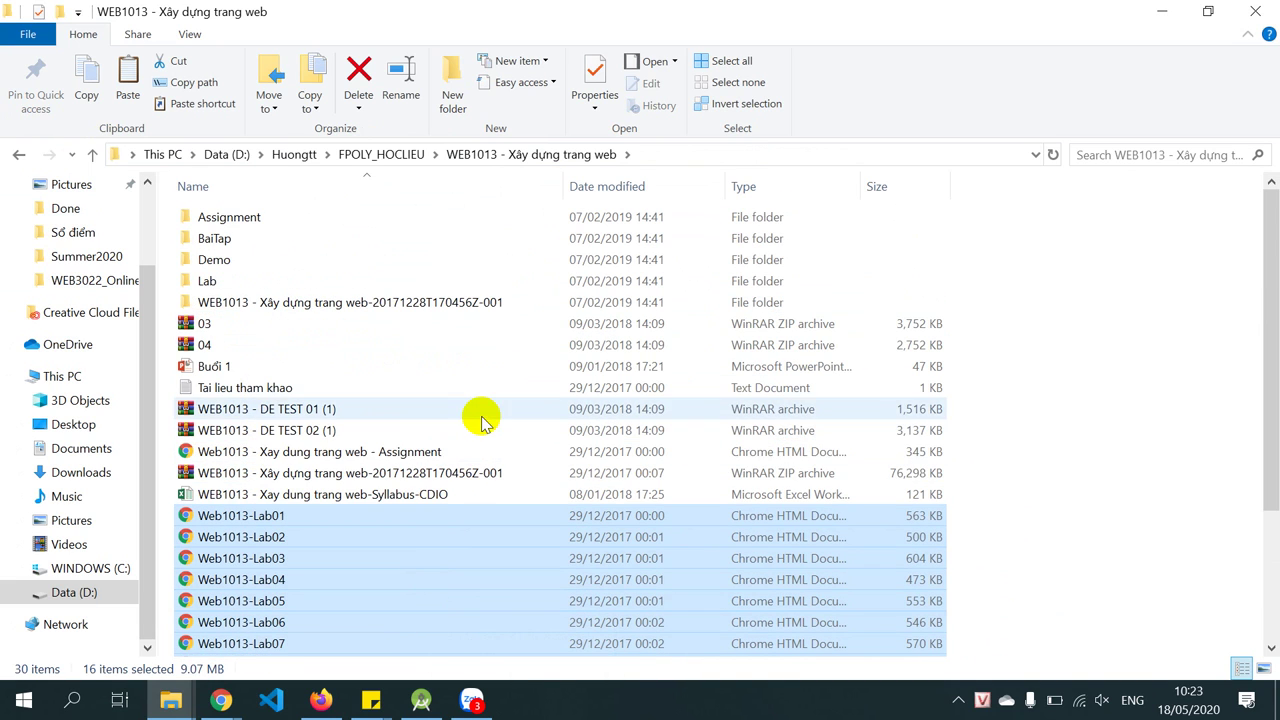
Open the WEB1013 - Slide1 - Gioi thieu HTML document from the nested WEB1013 - Xây dựng trang web folder
click(226, 240)
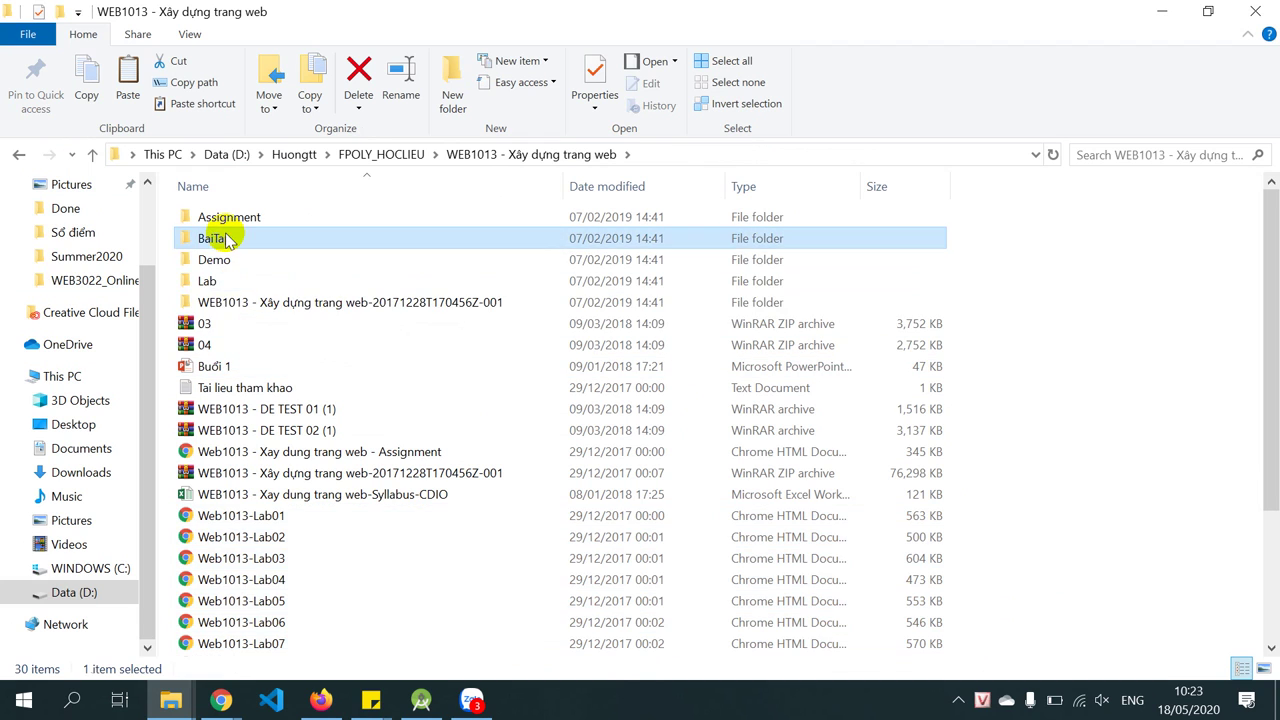
double_click(253, 305)
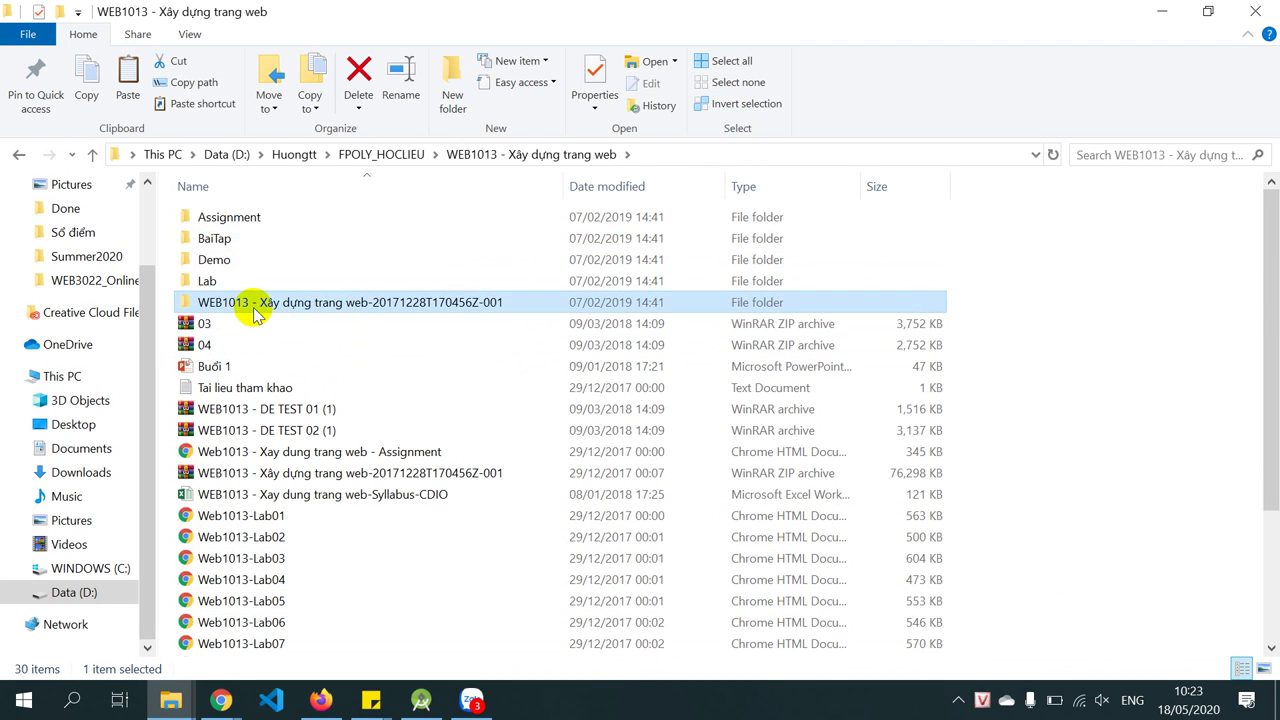
double_click(284, 216)
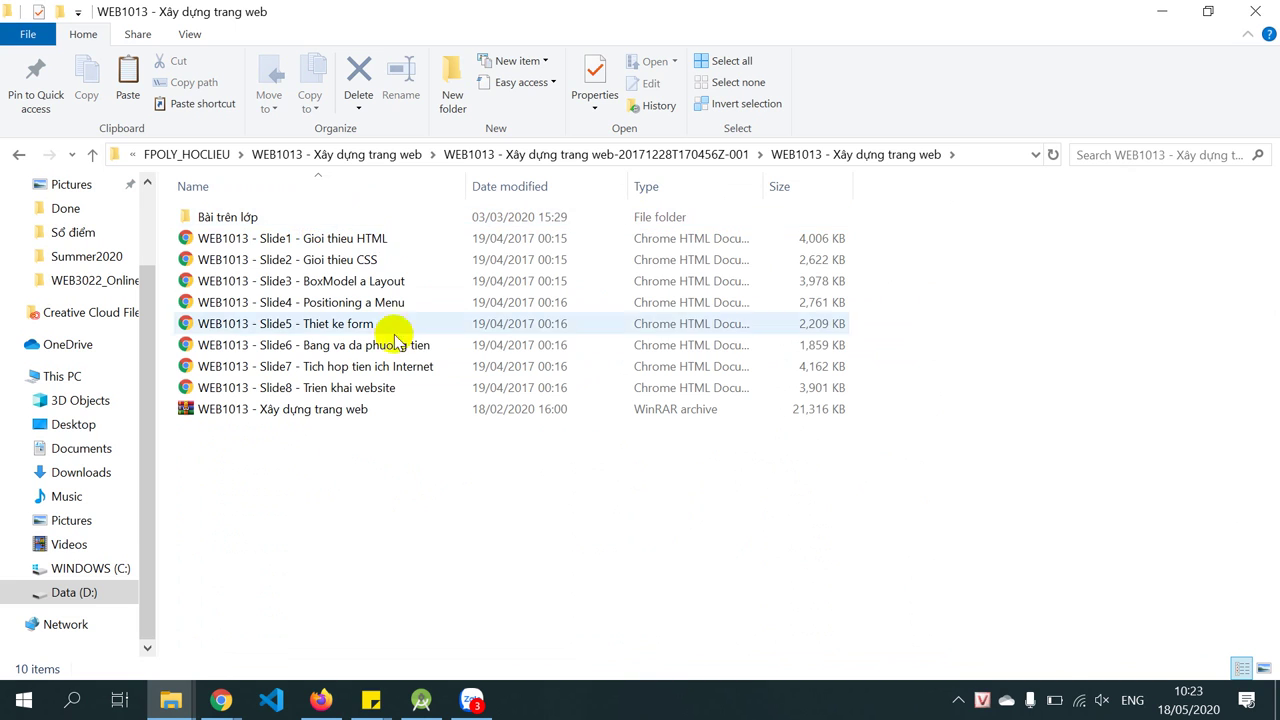
double_click(300, 236)
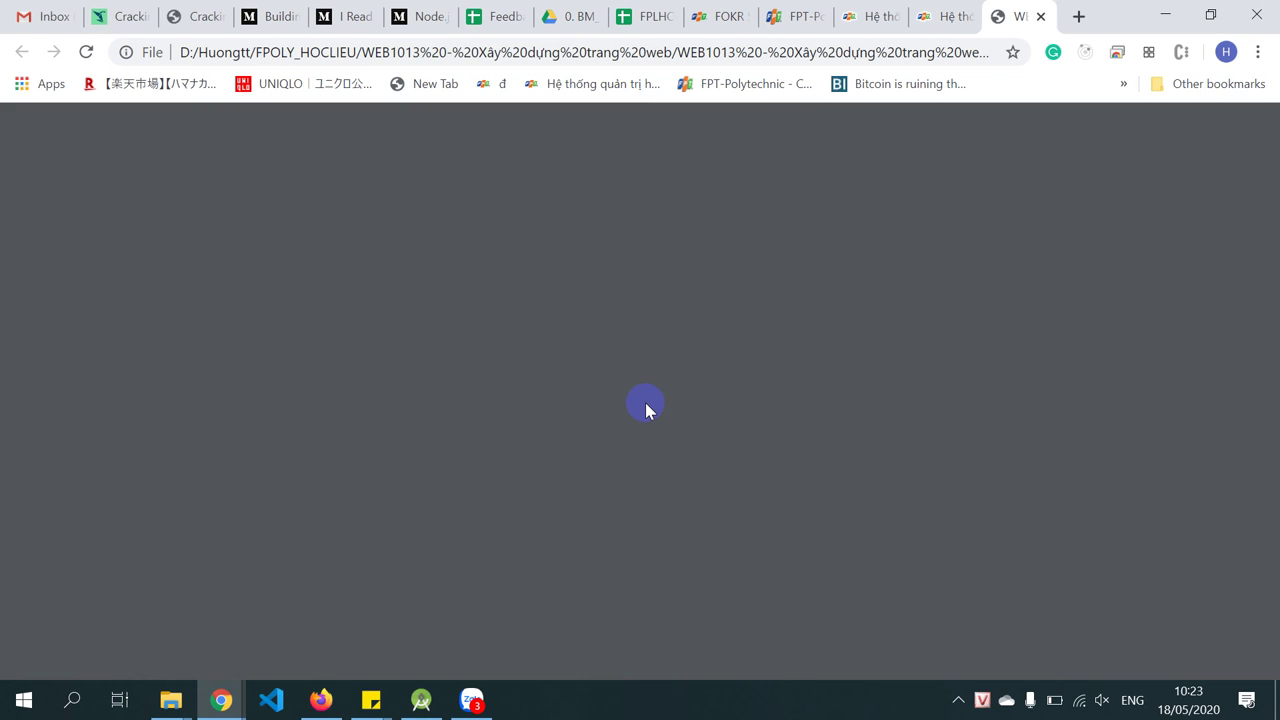
Look through the first pages of the slide document at a smaller zoom and return to its cover page
scroll(634, 428, down, 6)
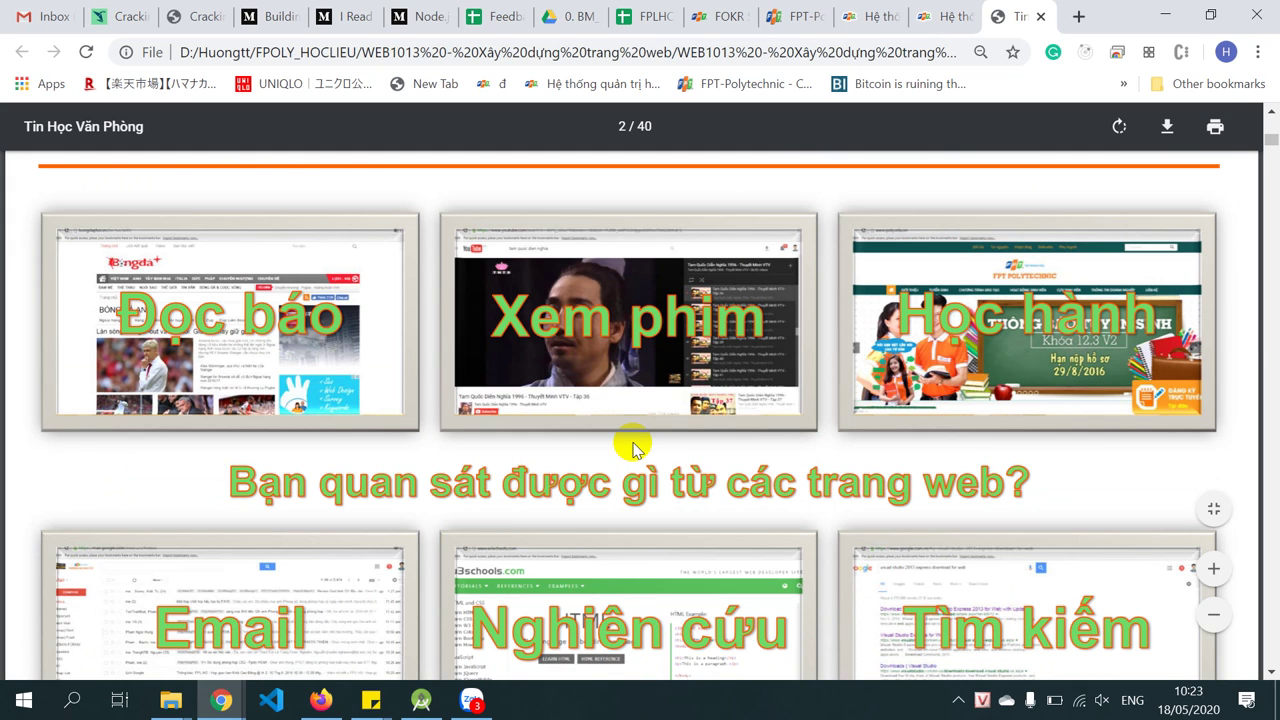
key(ctrl+minus)
scroll(633, 449, down, 5)
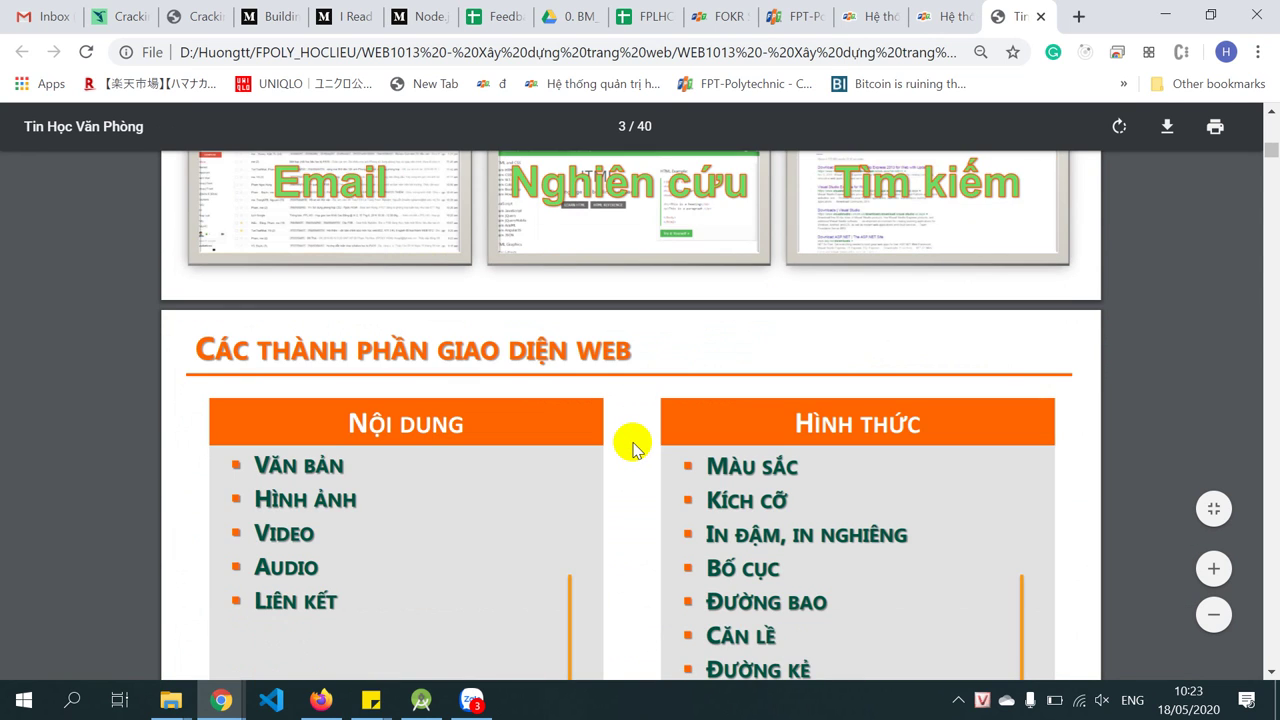
scroll(633, 449, up, 10)
scroll(633, 445, up, 1)
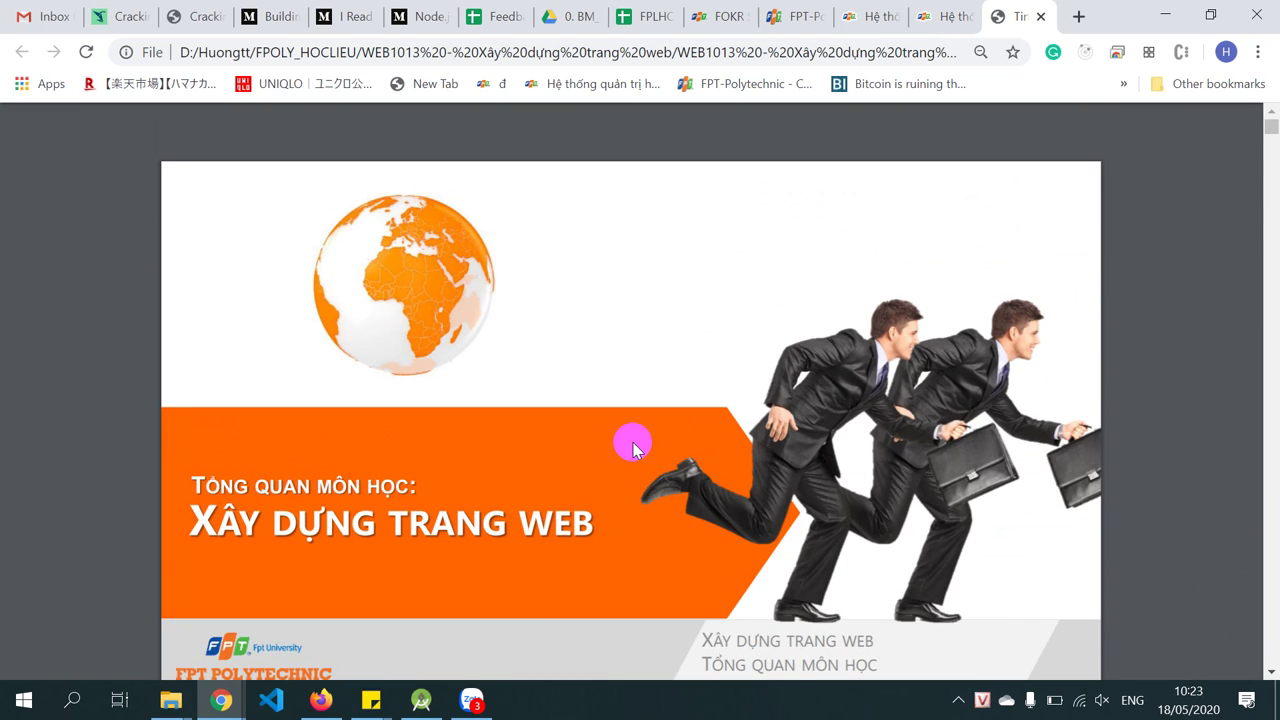
Return to File Explorer and open the WEB1013 - Slide01(1.1) presentation from the Bài trên lớp folder in PowerPoint
key(alt+Tab)
double_click(216, 214)
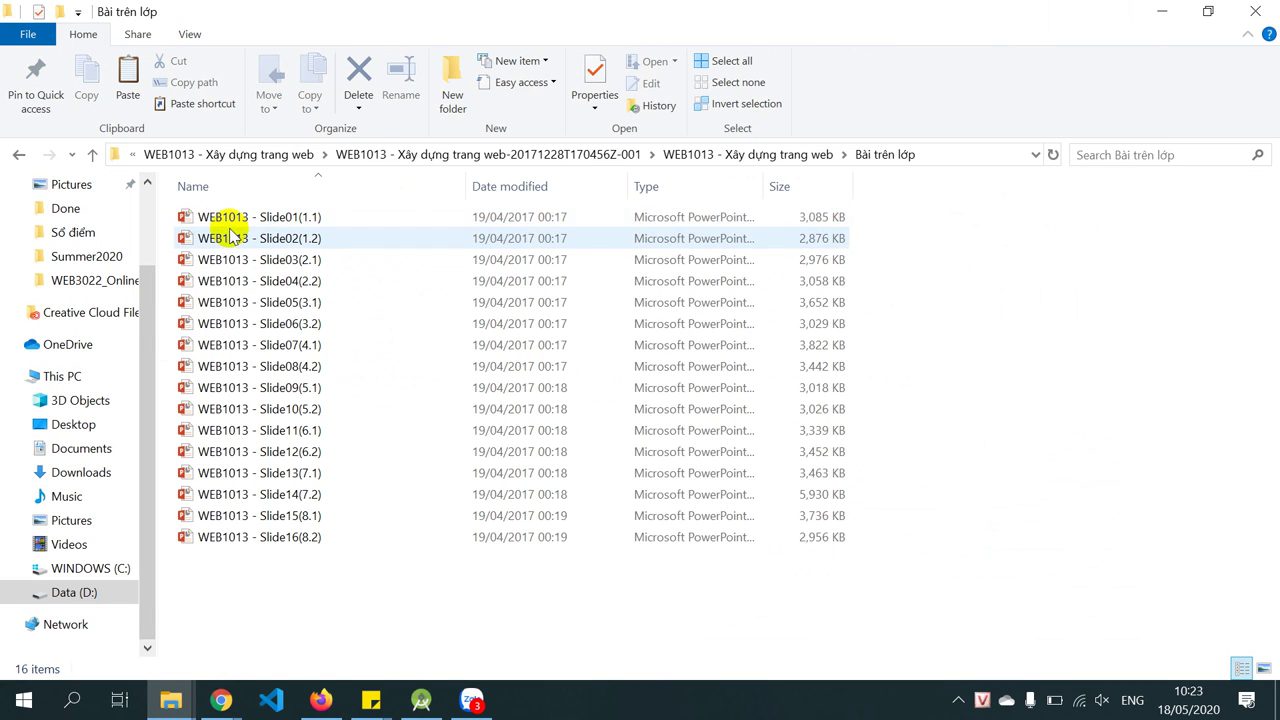
double_click(235, 216)
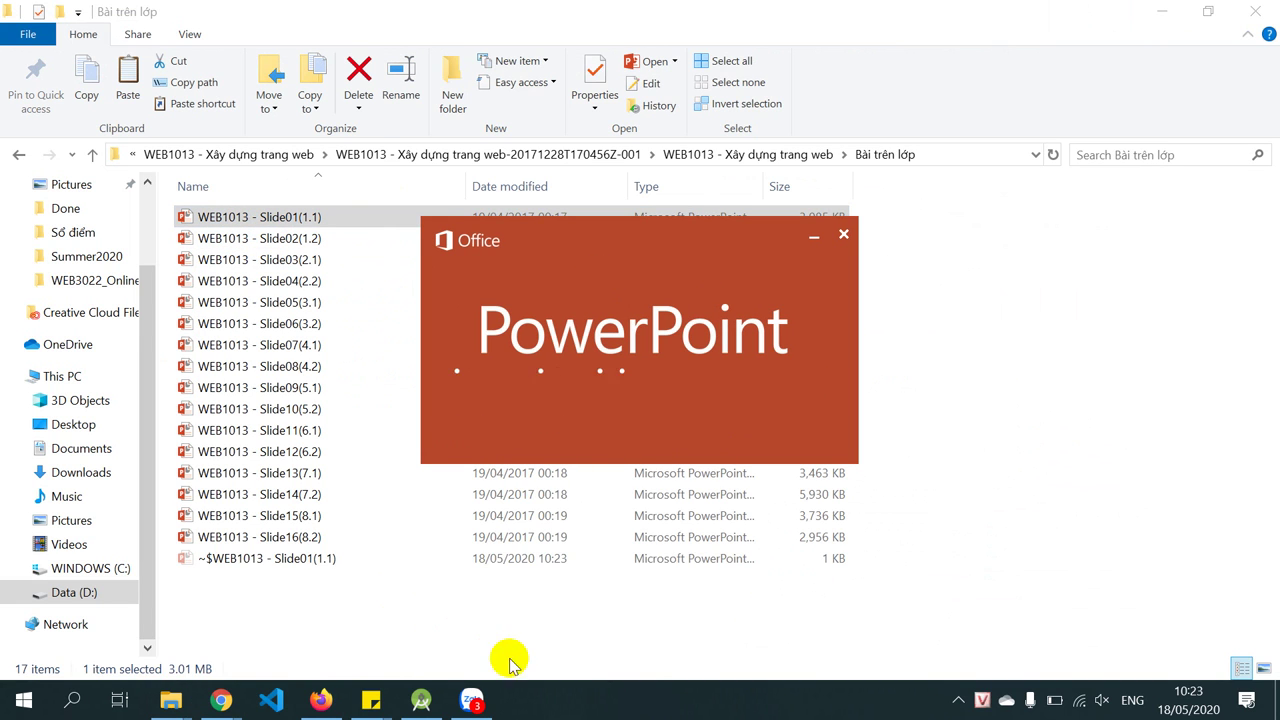
click(471, 700)
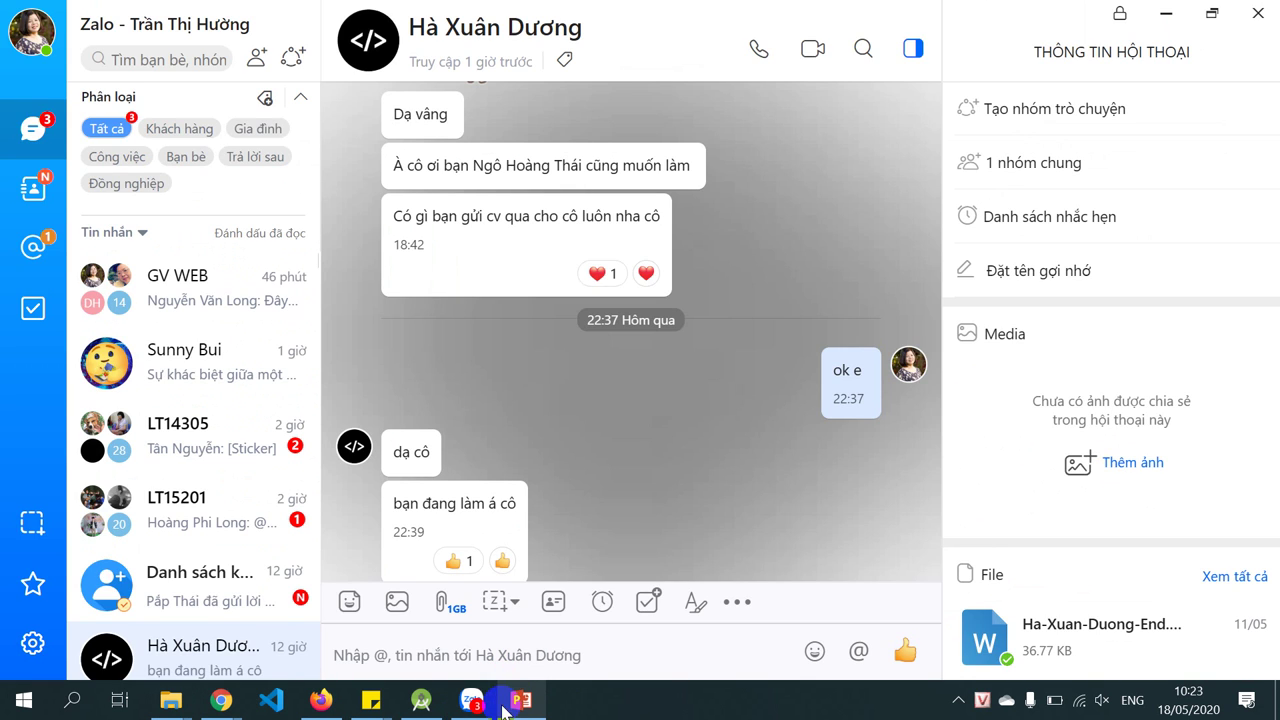
click(519, 700)
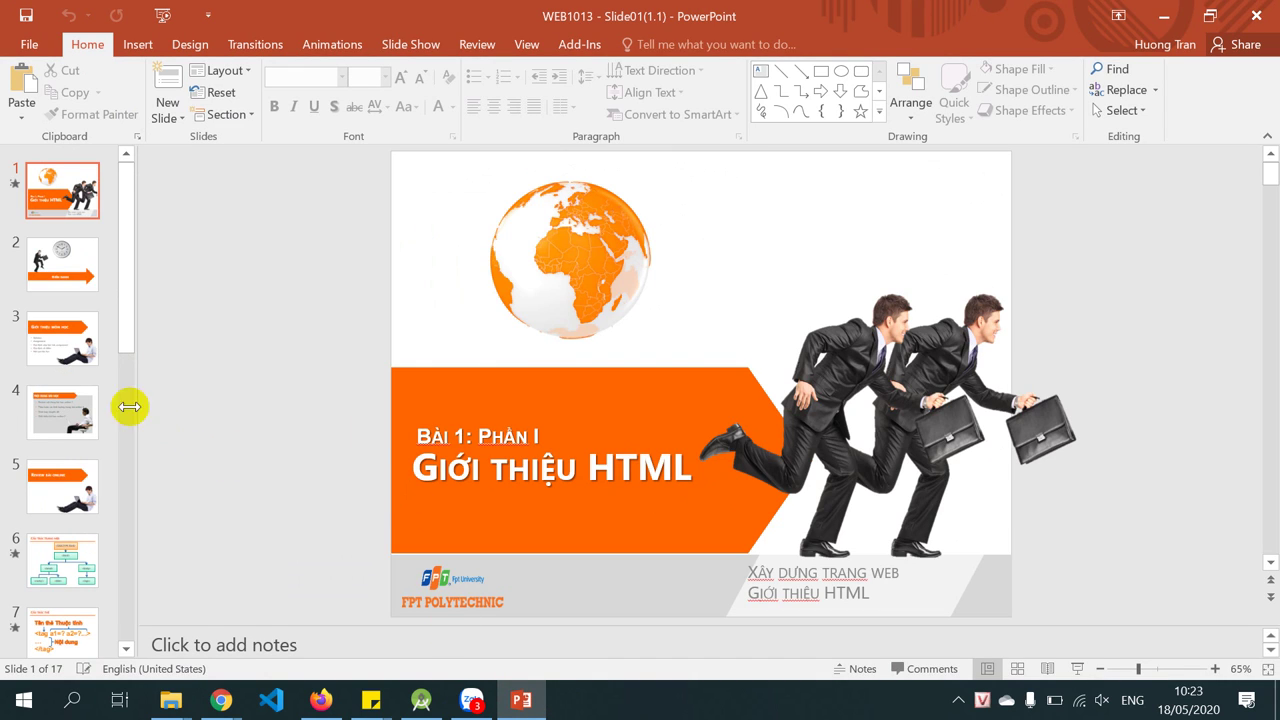
Browse the opening slides of the presentation, including the course introduction and web page structure, and return to the title slide
click(40, 250)
click(47, 332)
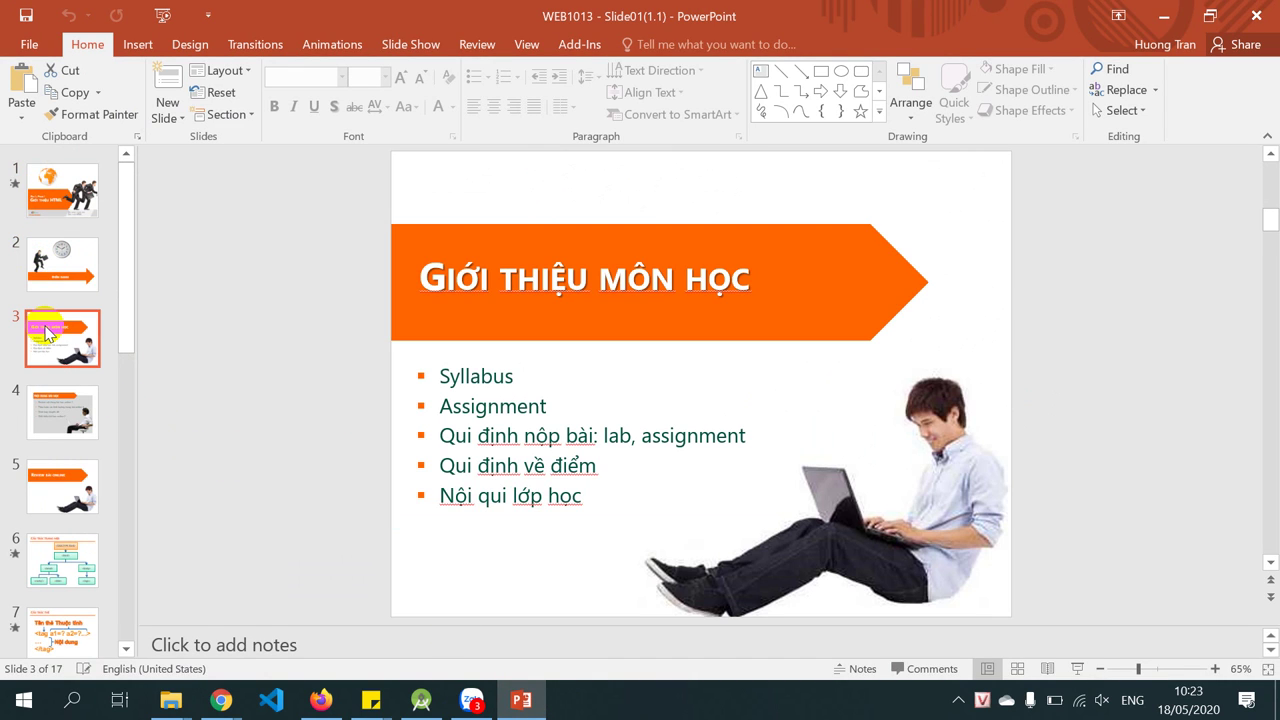
key(Down)
key(Down)
key(Down)
key(Down)
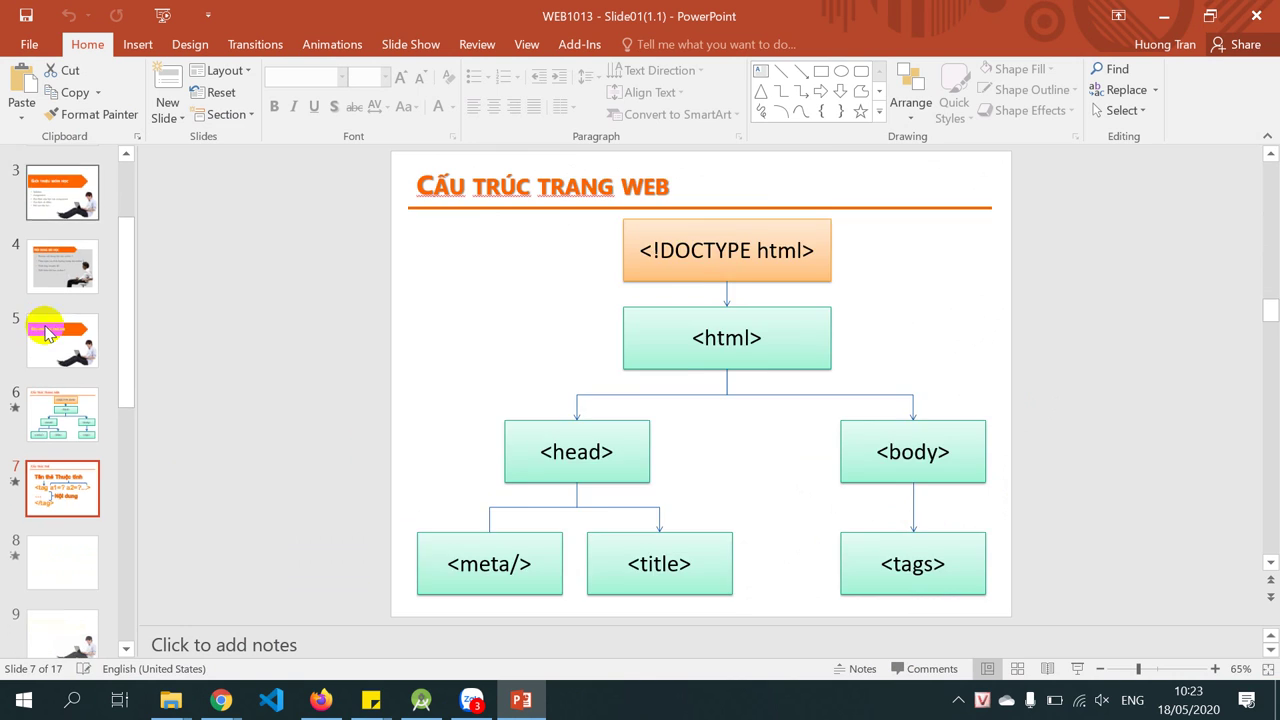
key(Down)
key(Down)
key(Down)
key(Up)
key(Up)
key(Up)
key(Up)
key(Up)
key(Up)
key(Up)
key(Up)
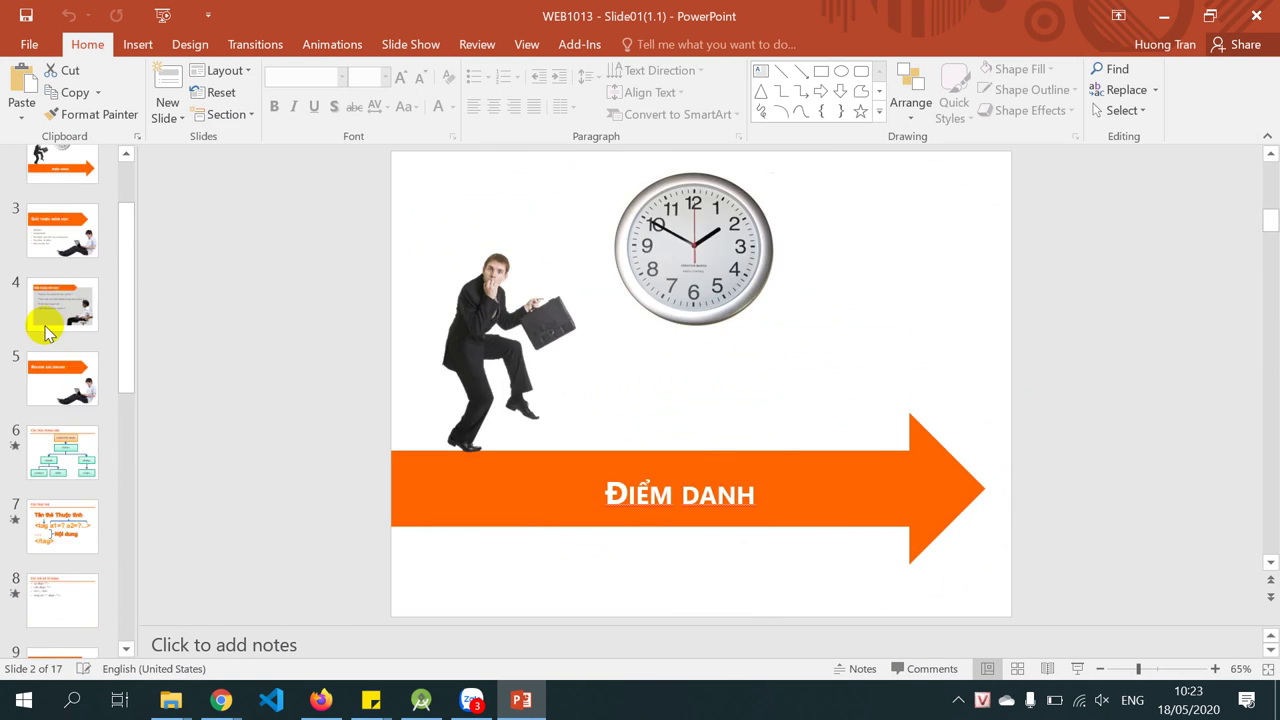
key(Up)
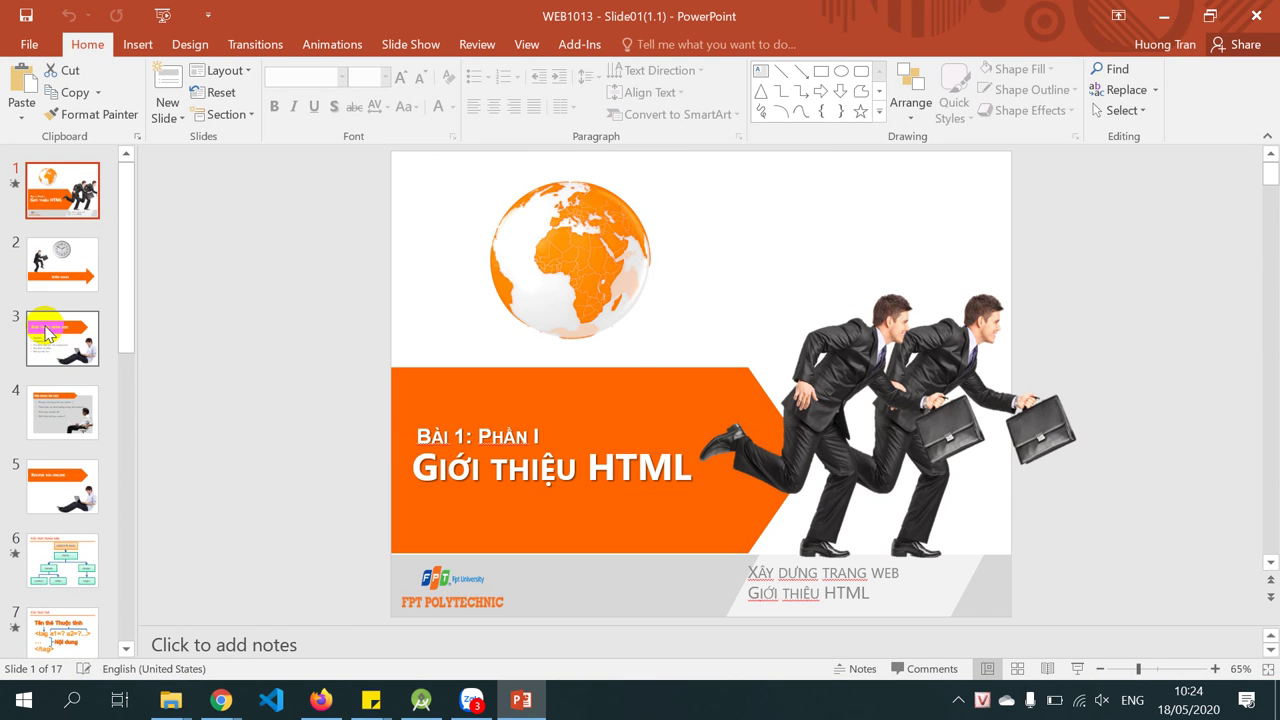